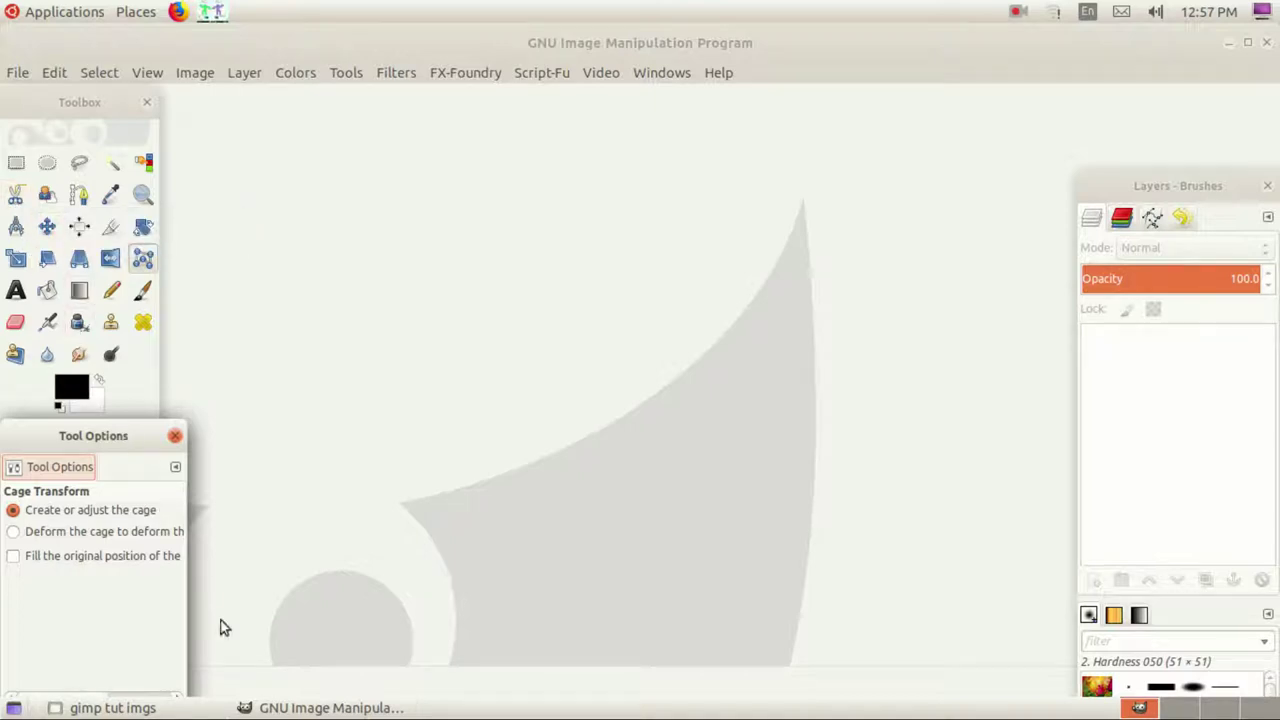
# Step: Open Lovely_little_boy_and_girl_dancing_hd_wallpaper_412109861.jpg in GIMP by dragging it from the gimp tut imgs folder
pyautogui.click(160, 704)
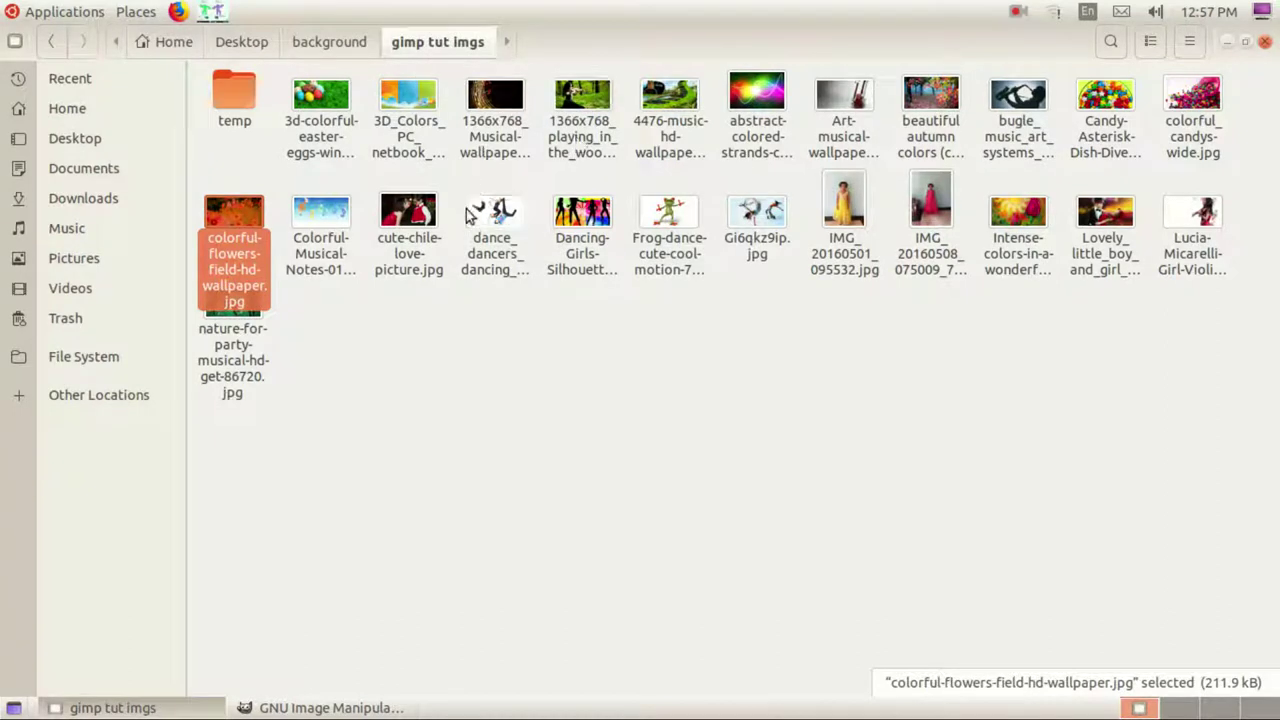
pyautogui.moveTo(1105, 215); pyautogui.dragTo(500, 481)
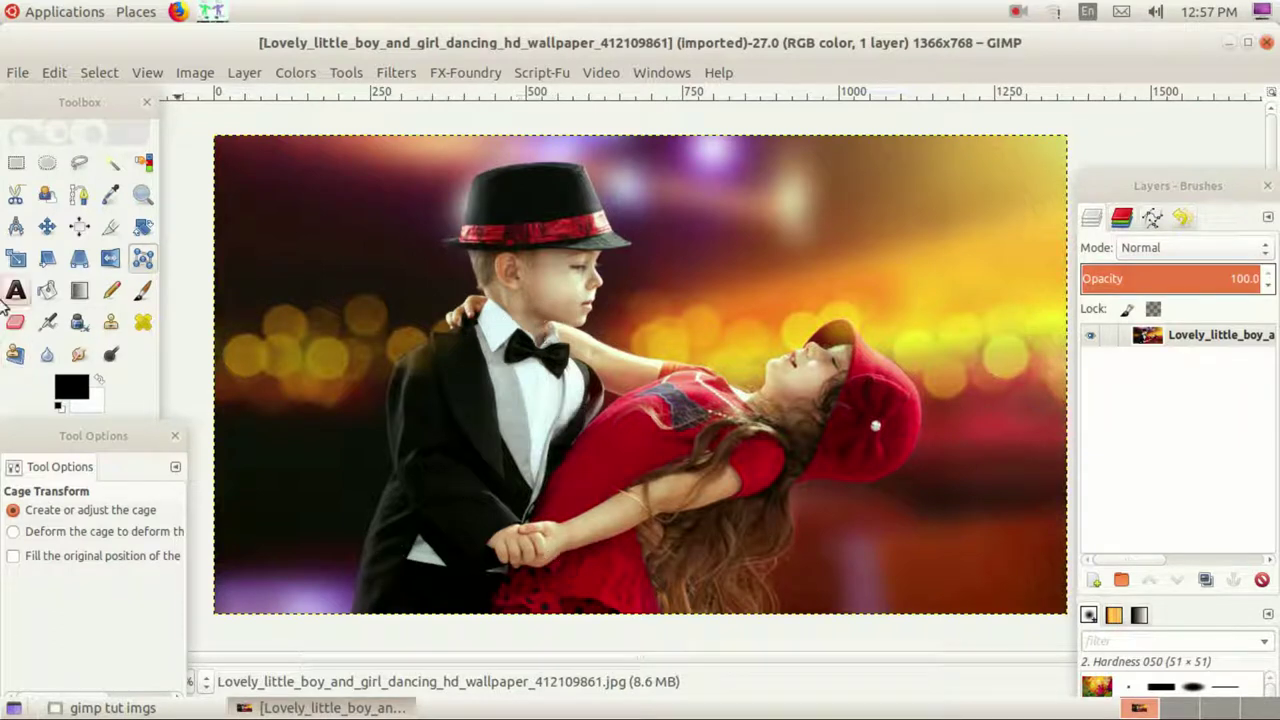
# Step: Start a Free Select outline up the boy's jacket, then cancel it
pyautogui.click(79, 162)
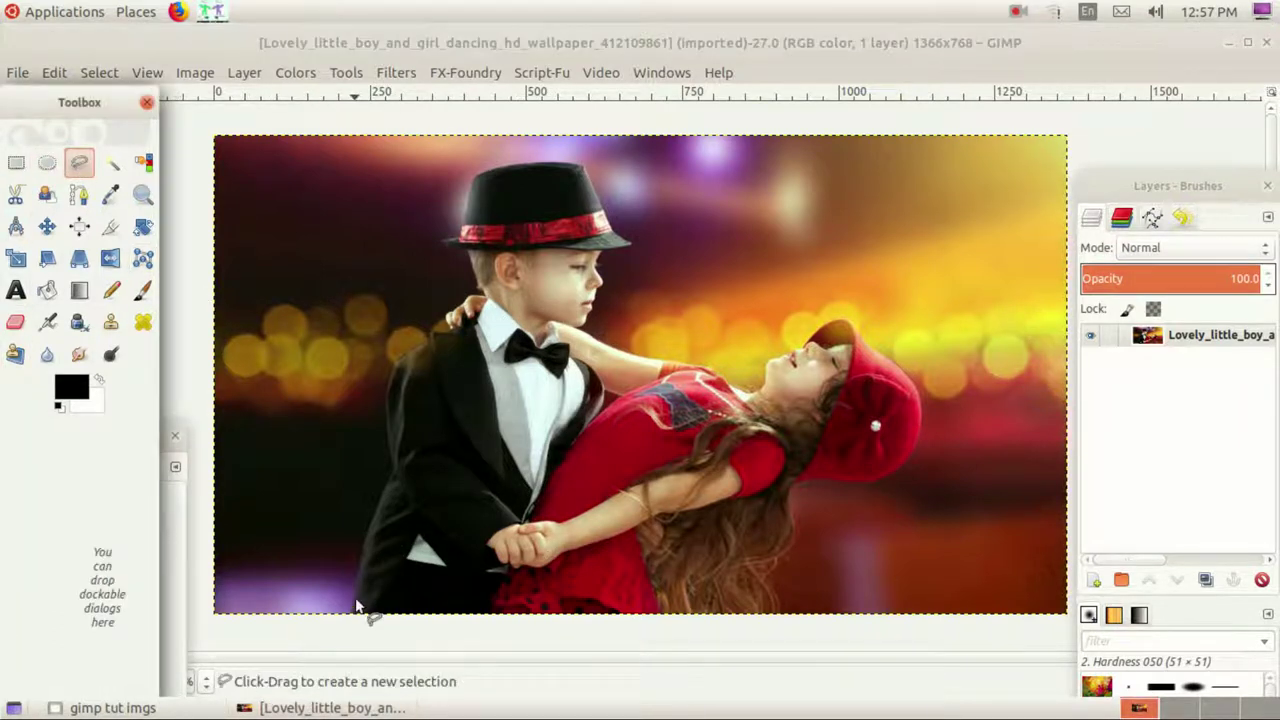
pyautogui.click(352, 606)
pyautogui.click(367, 527)
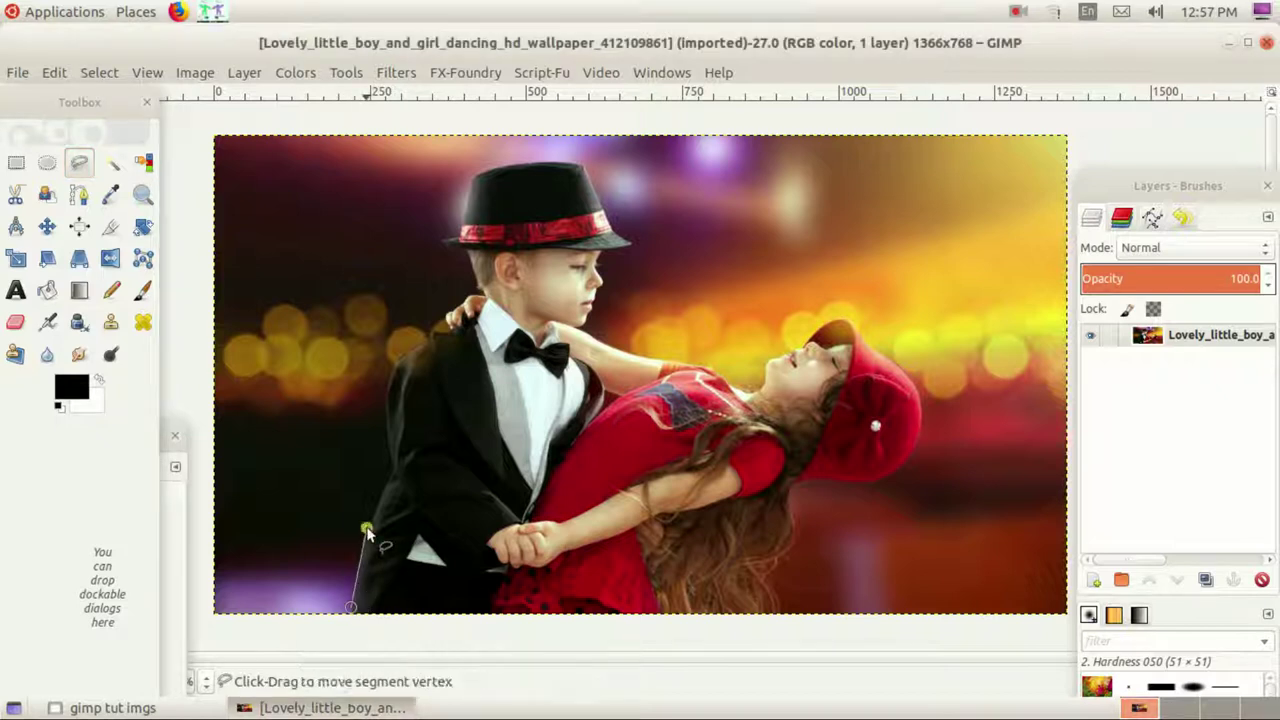
pyautogui.click(381, 482)
pyautogui.press('Escape')
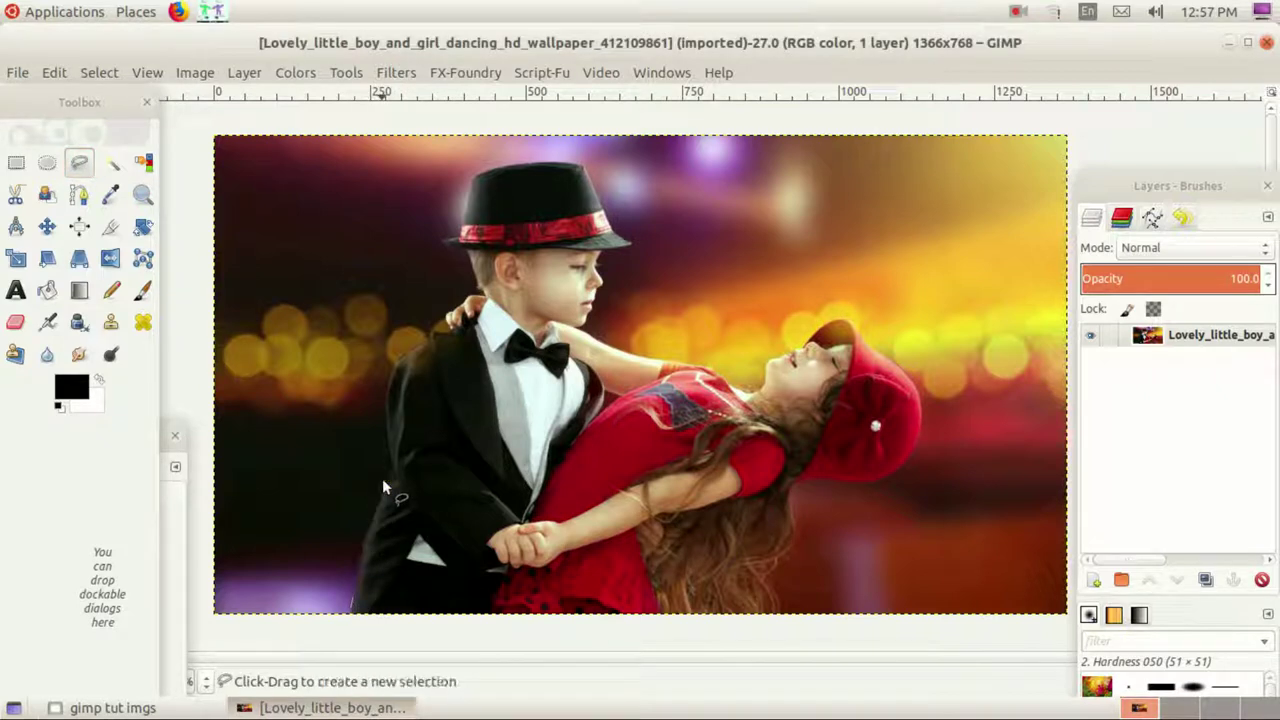
# Step: With Scissors Select, trace from the boy's foot up his back and shoulder to his neck
pyautogui.click(16, 196)
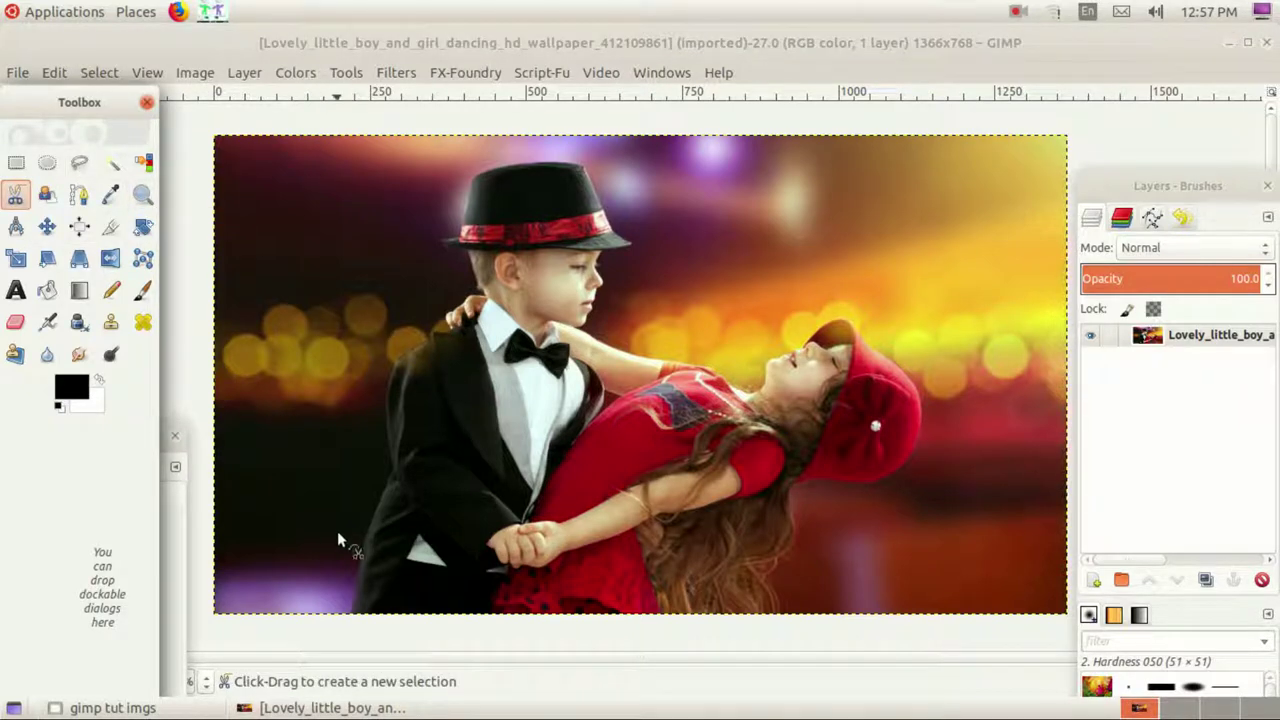
pyautogui.click(351, 607)
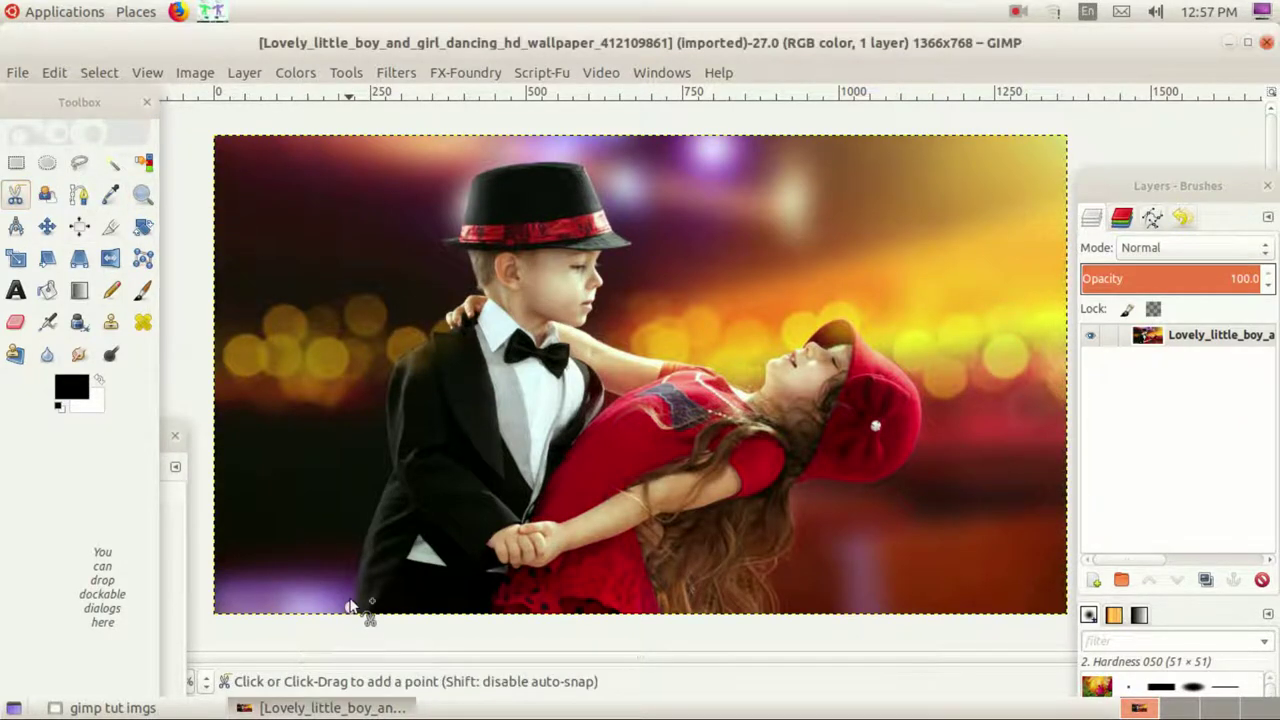
pyautogui.click(363, 561)
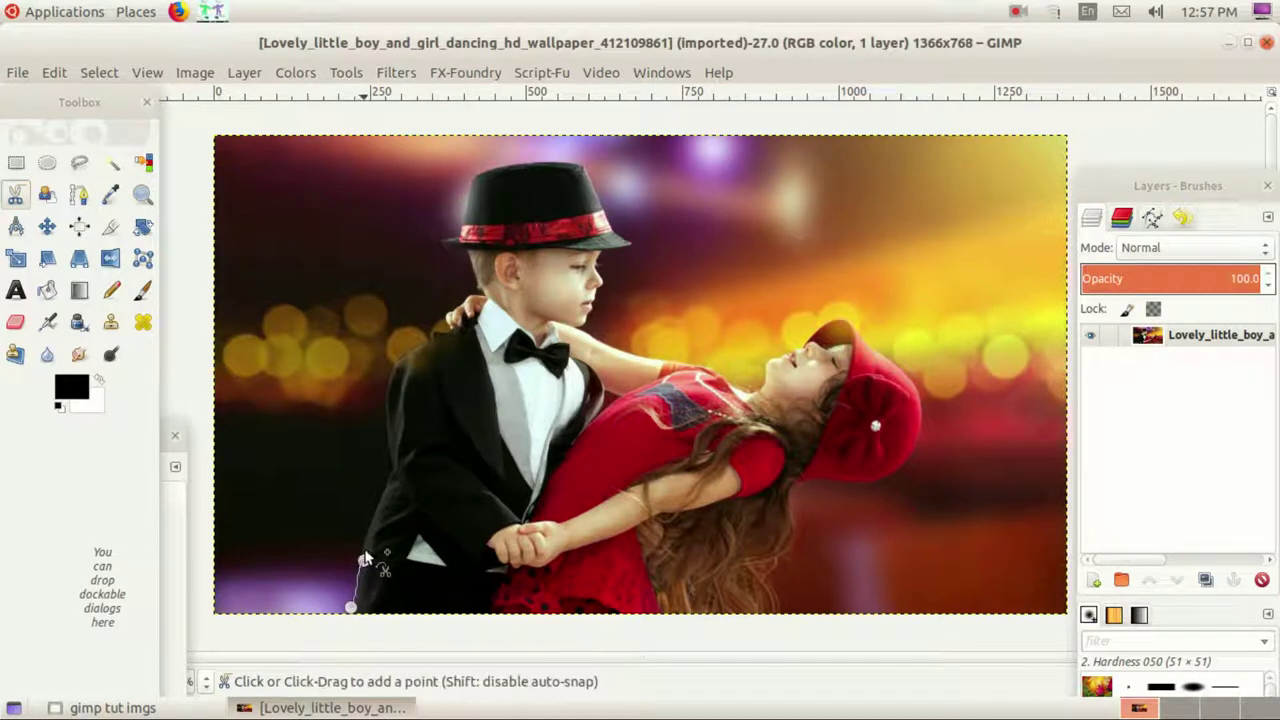
pyautogui.click(373, 517)
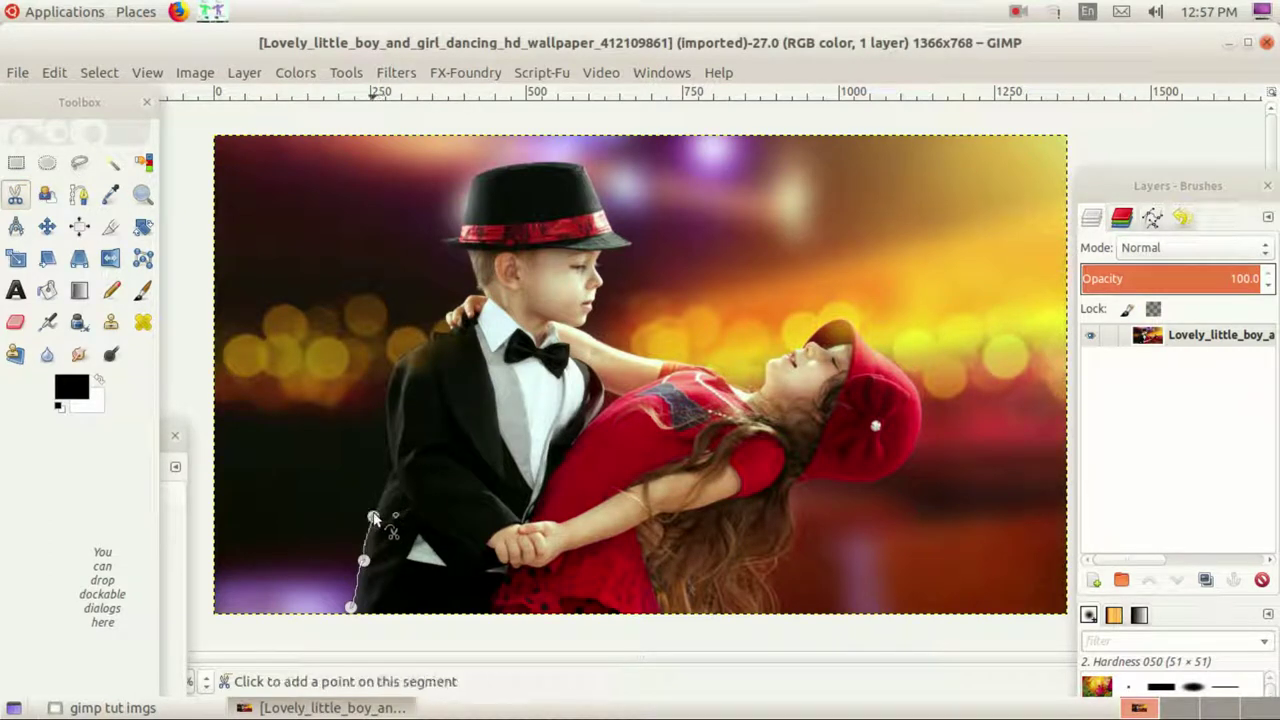
pyautogui.click(388, 483)
pyautogui.click(391, 452)
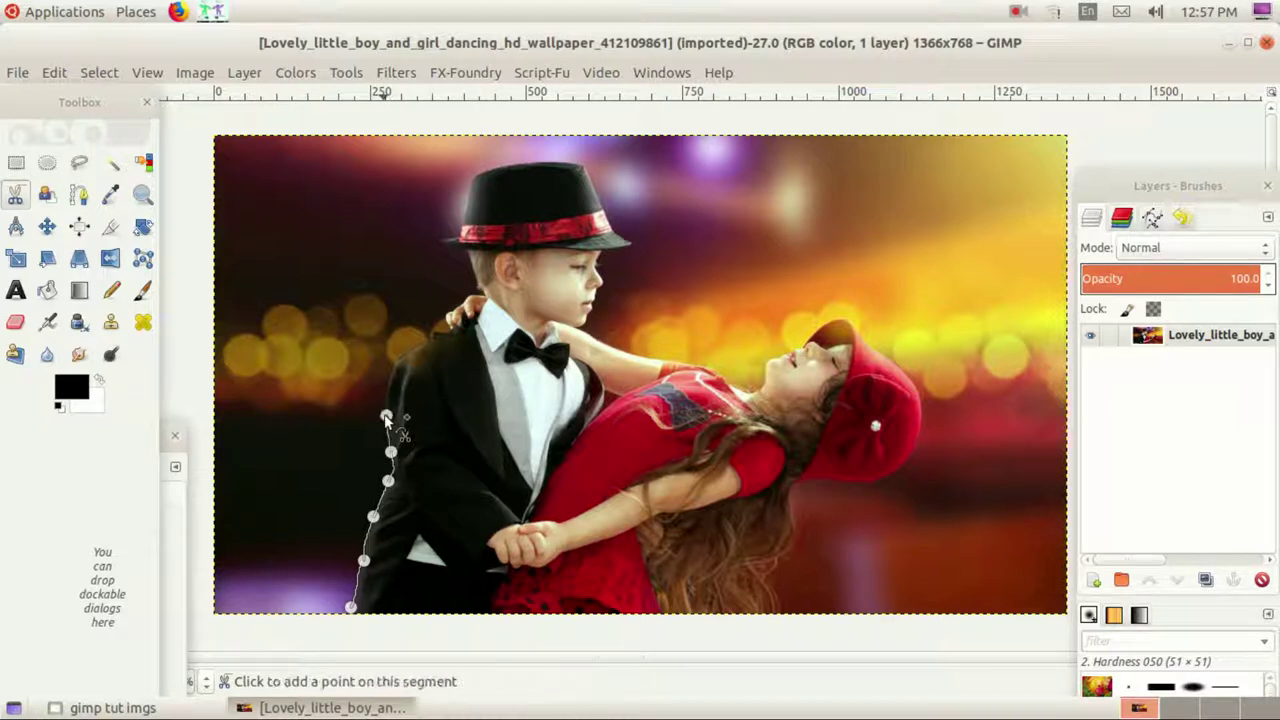
pyautogui.click(386, 414)
pyautogui.click(397, 358)
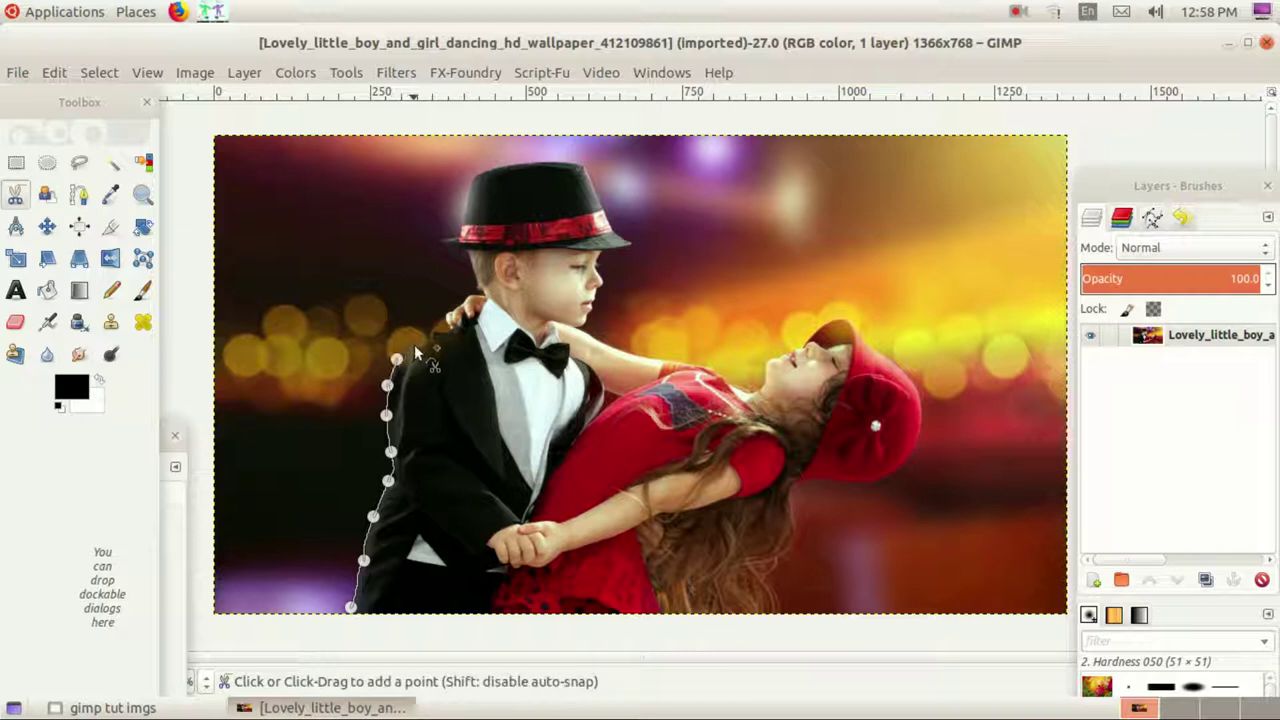
pyautogui.click(417, 340)
pyautogui.click(432, 331)
pyautogui.click(444, 317)
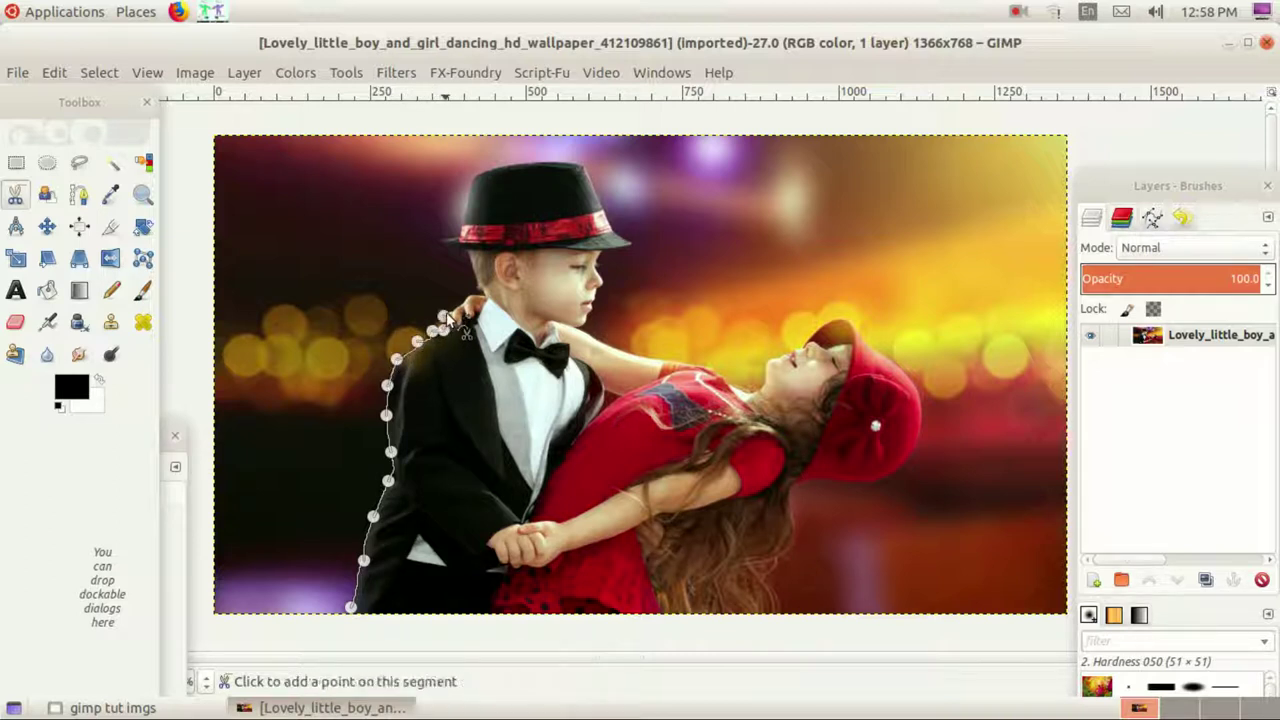
pyautogui.click(454, 309)
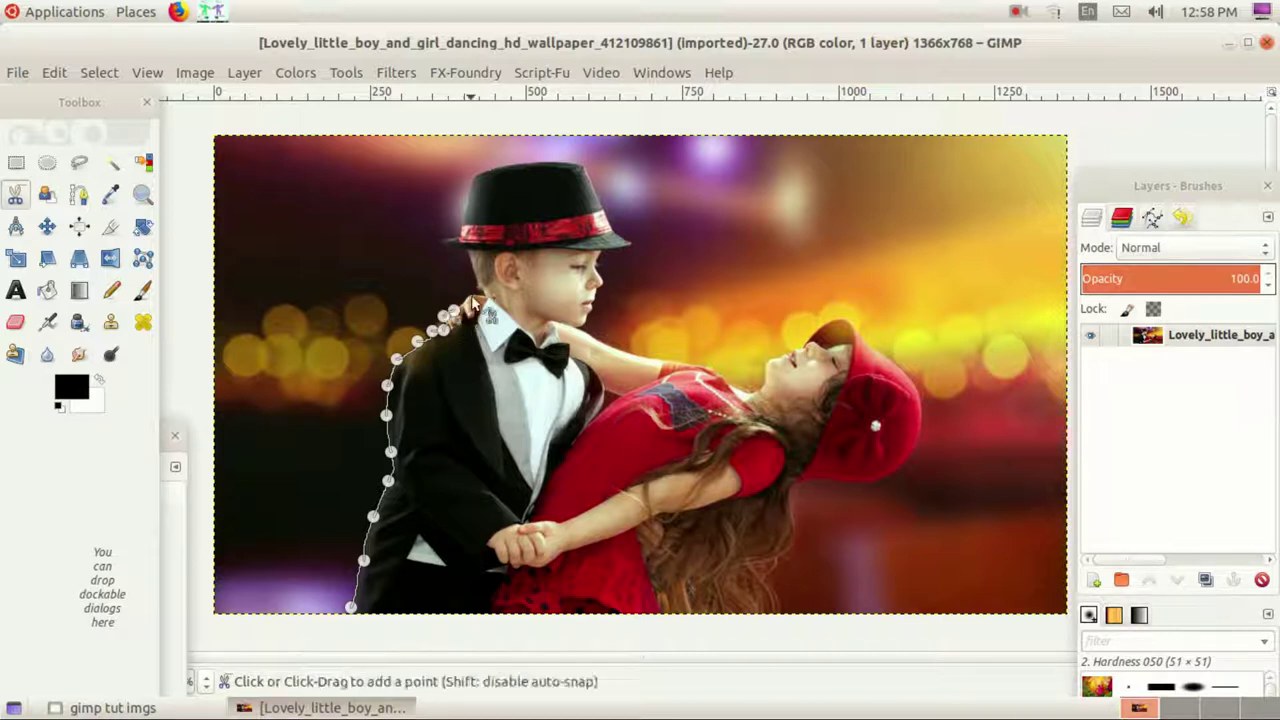
pyautogui.click(460, 301)
pyautogui.click(476, 294)
# Step: Continue the scissors outline behind his head, around the hat, and down his face to the chin
pyautogui.click(470, 269)
pyautogui.click(458, 251)
pyautogui.click(446, 241)
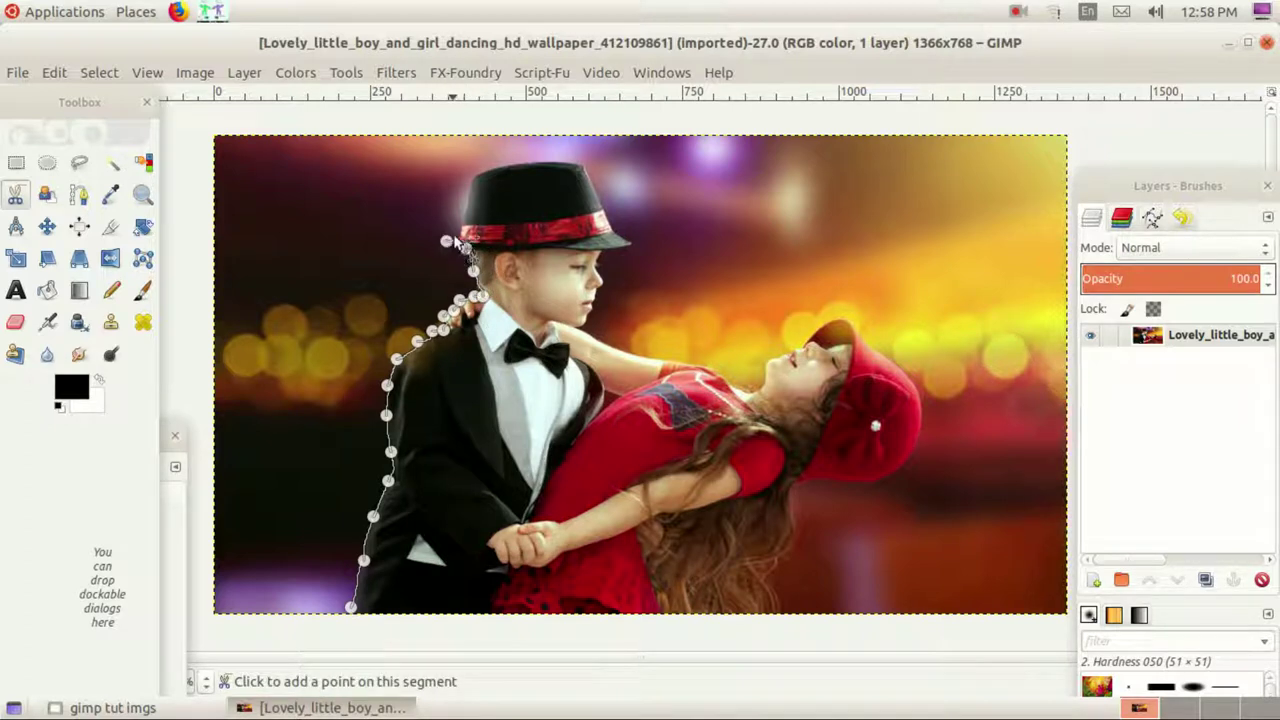
pyautogui.click(455, 235)
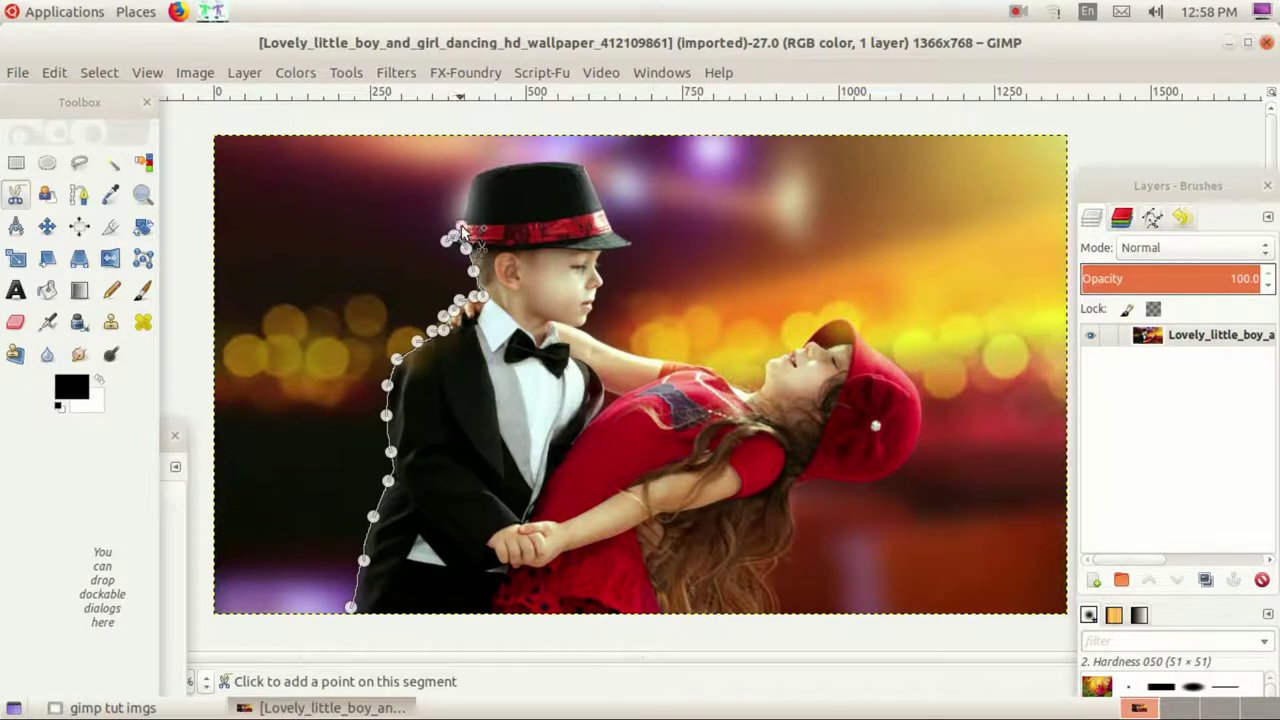
pyautogui.click(471, 198)
pyautogui.click(473, 172)
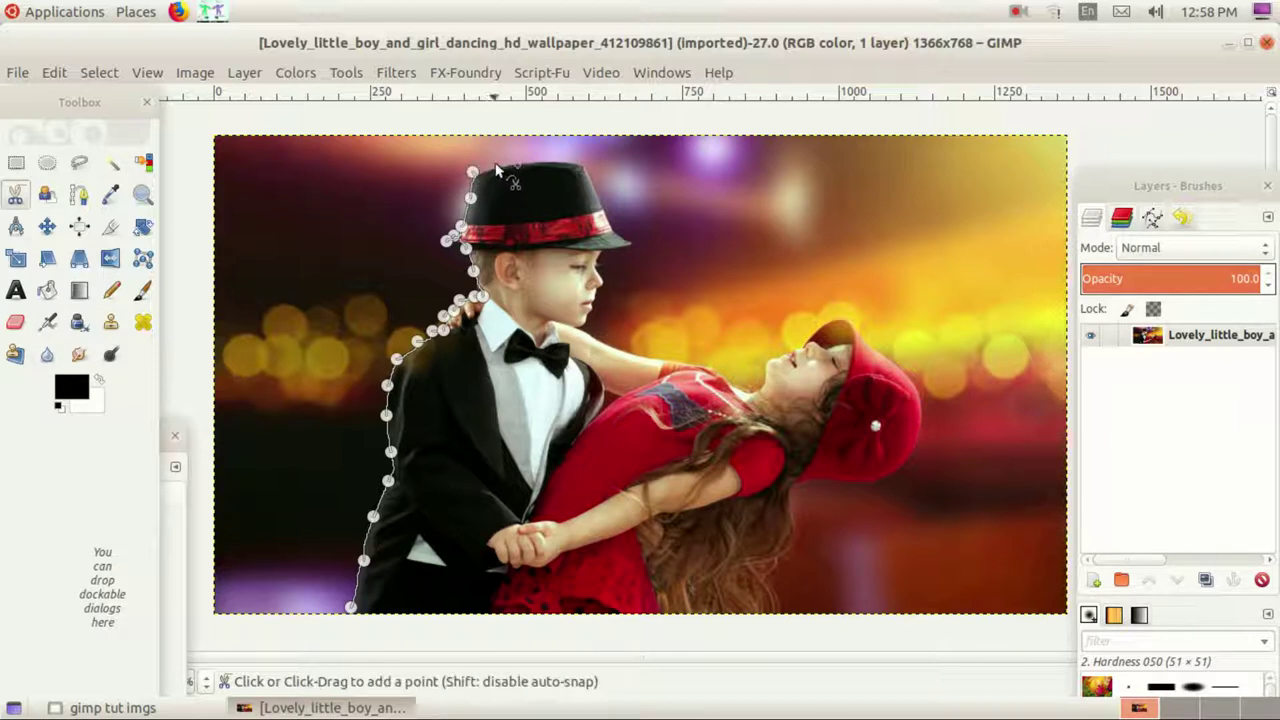
pyautogui.click(495, 166)
pyautogui.click(518, 162)
pyautogui.click(541, 161)
pyautogui.click(563, 160)
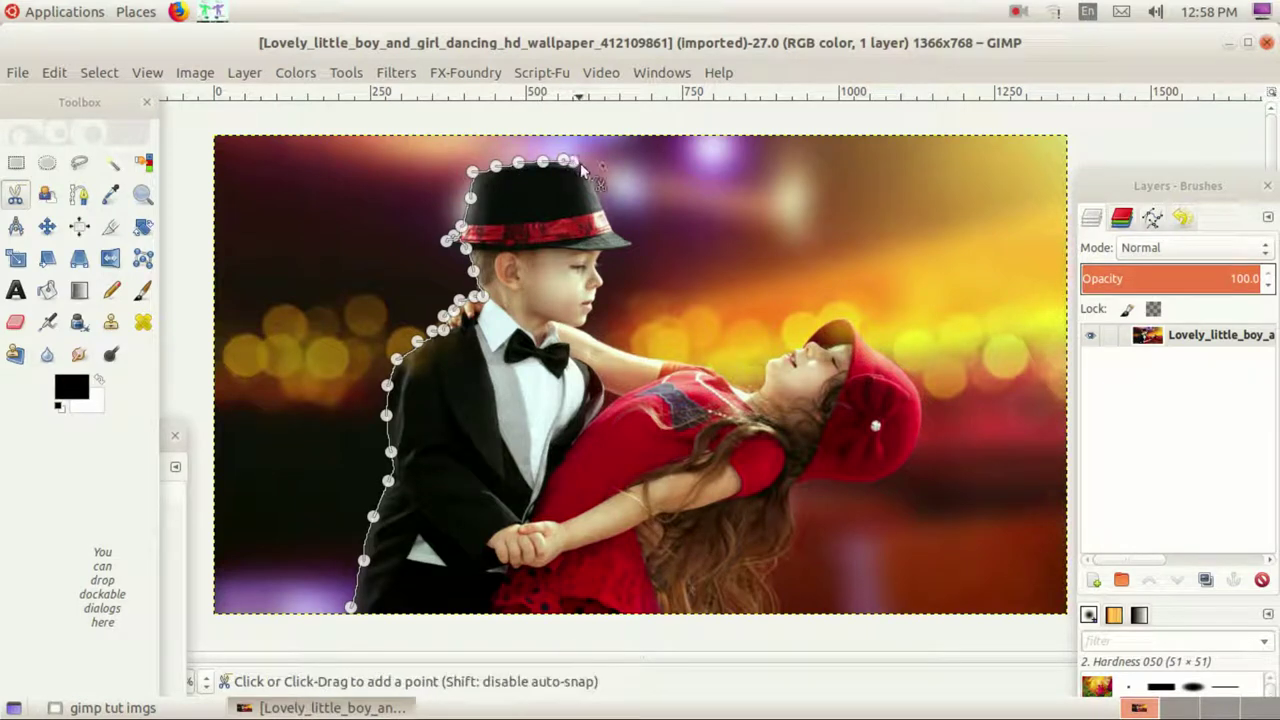
pyautogui.click(584, 165)
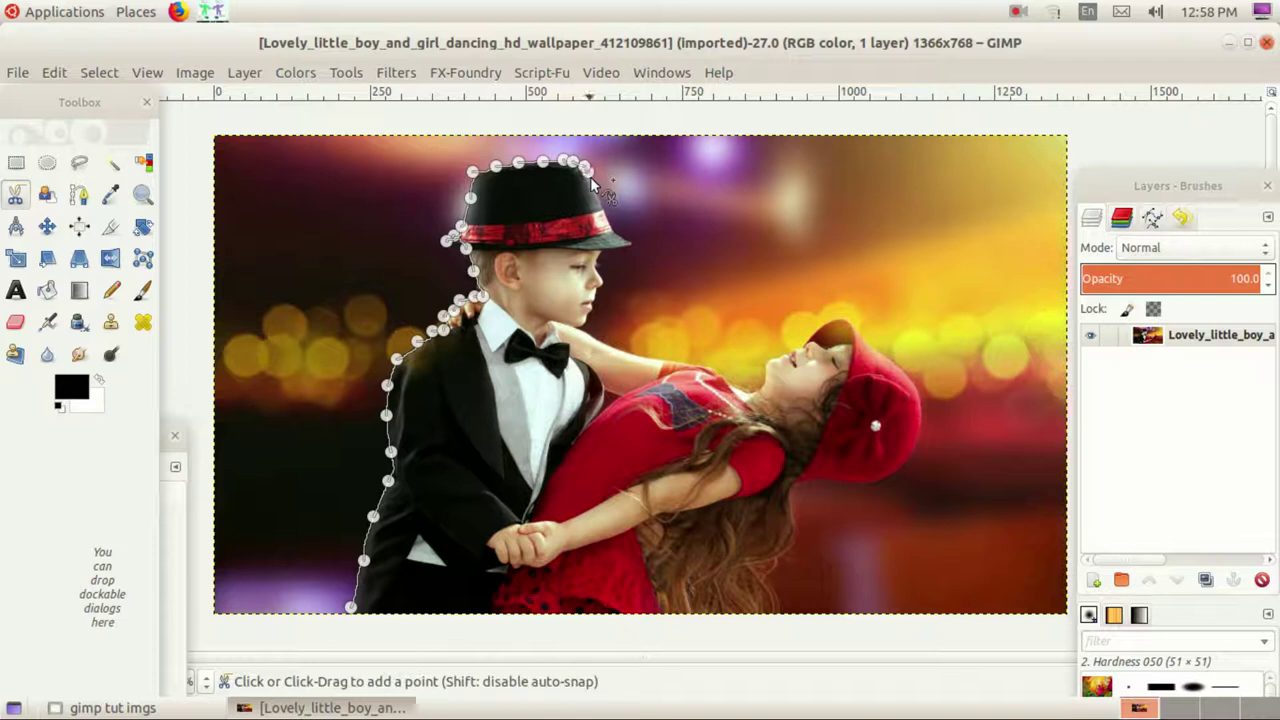
pyautogui.click(599, 200)
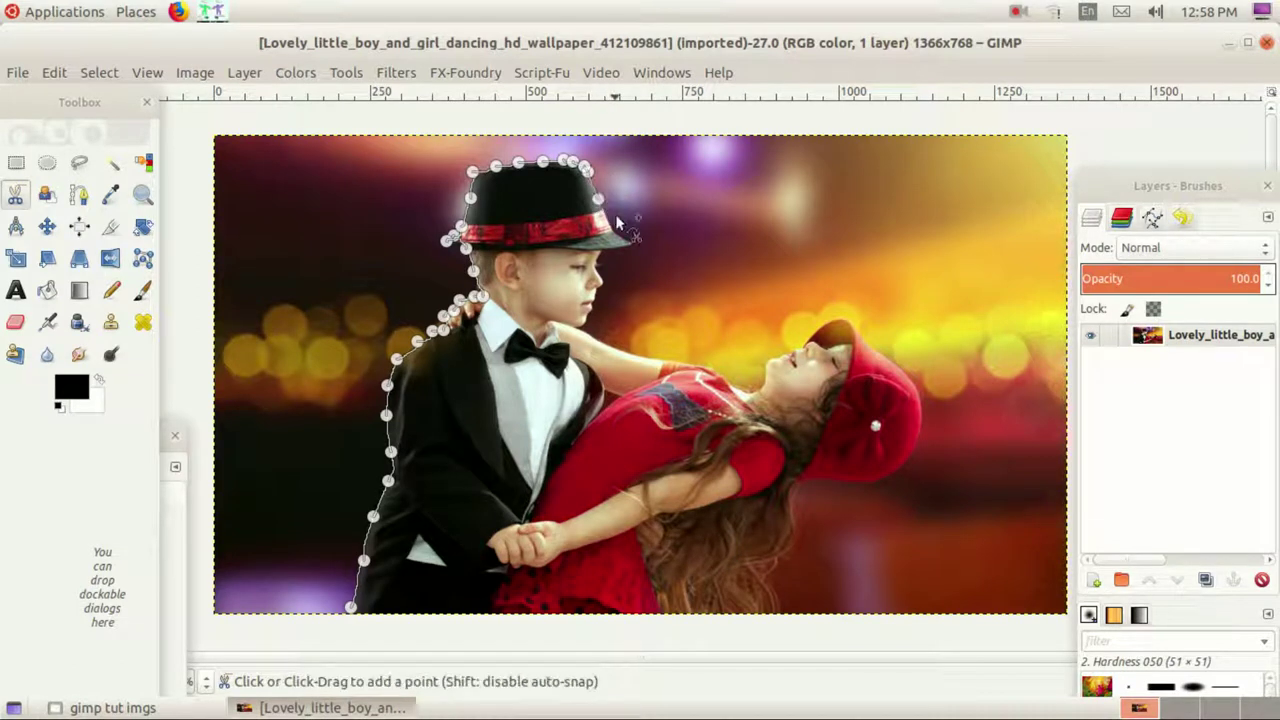
pyautogui.click(616, 229)
pyautogui.click(632, 243)
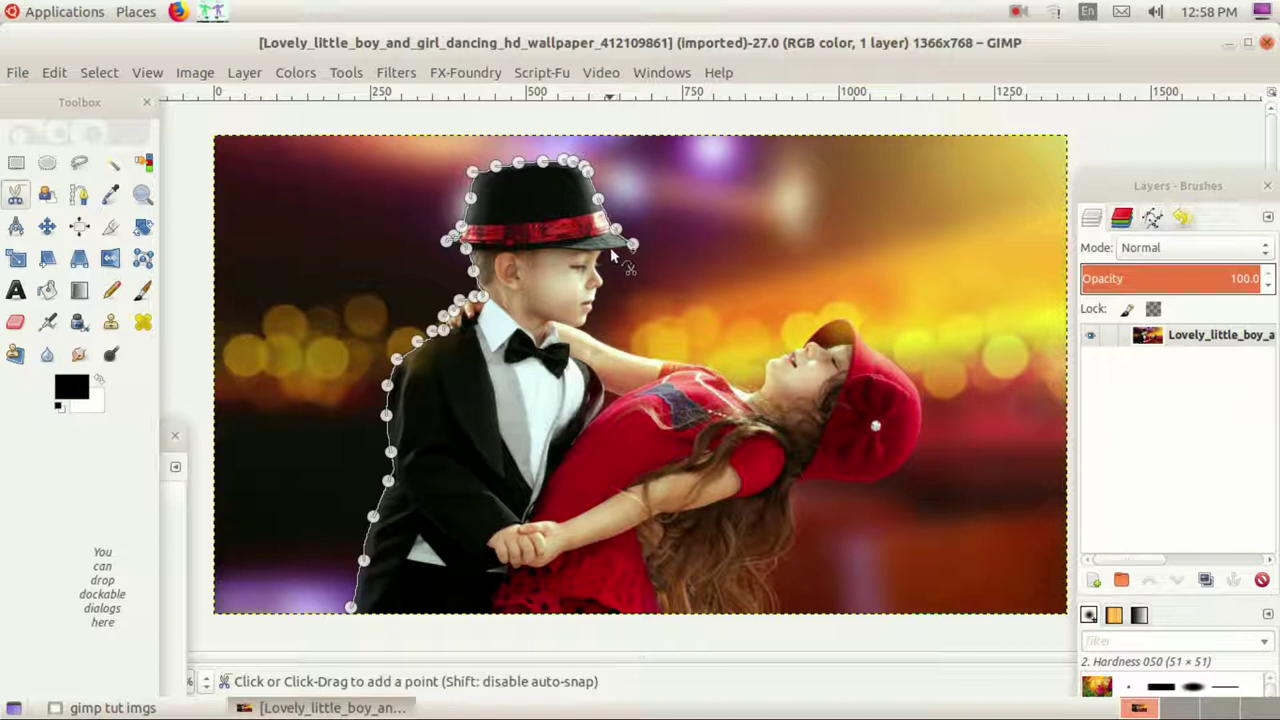
pyautogui.click(600, 267)
pyautogui.click(603, 283)
pyautogui.click(594, 300)
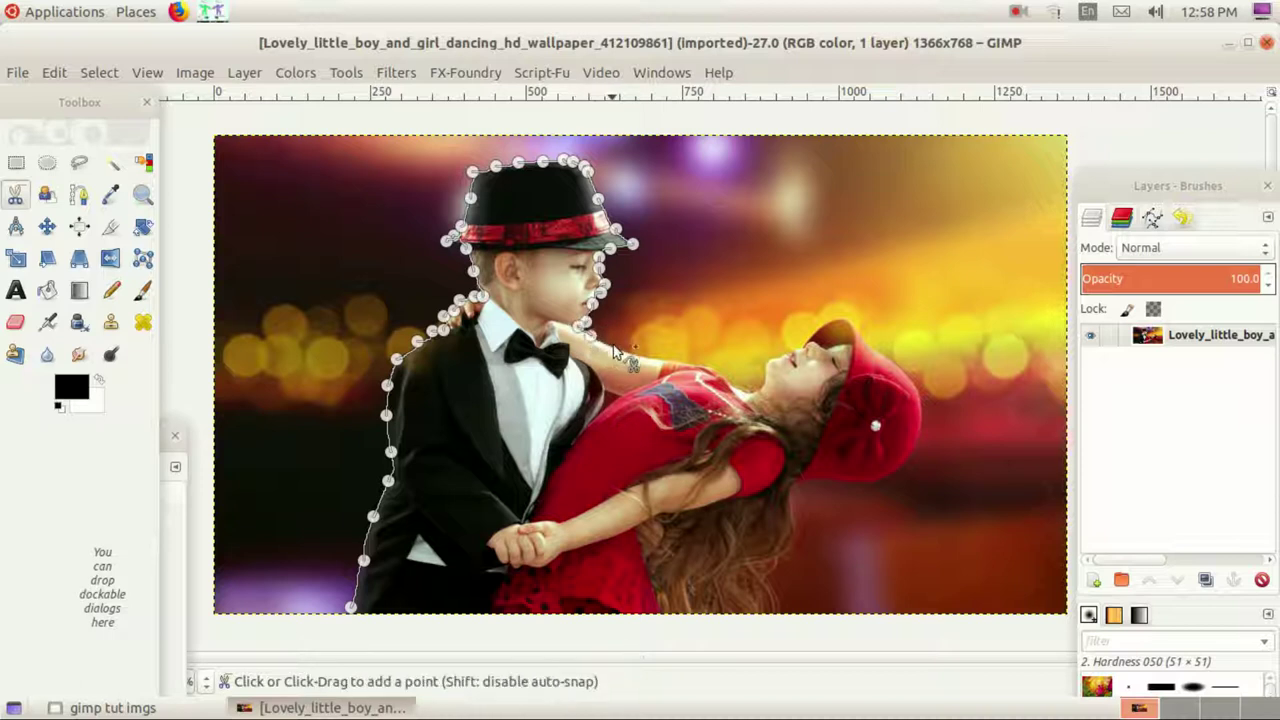
# Step: Extend the scissors outline along the girl's arm, over her shoulder and across her face
pyautogui.click(641, 356)
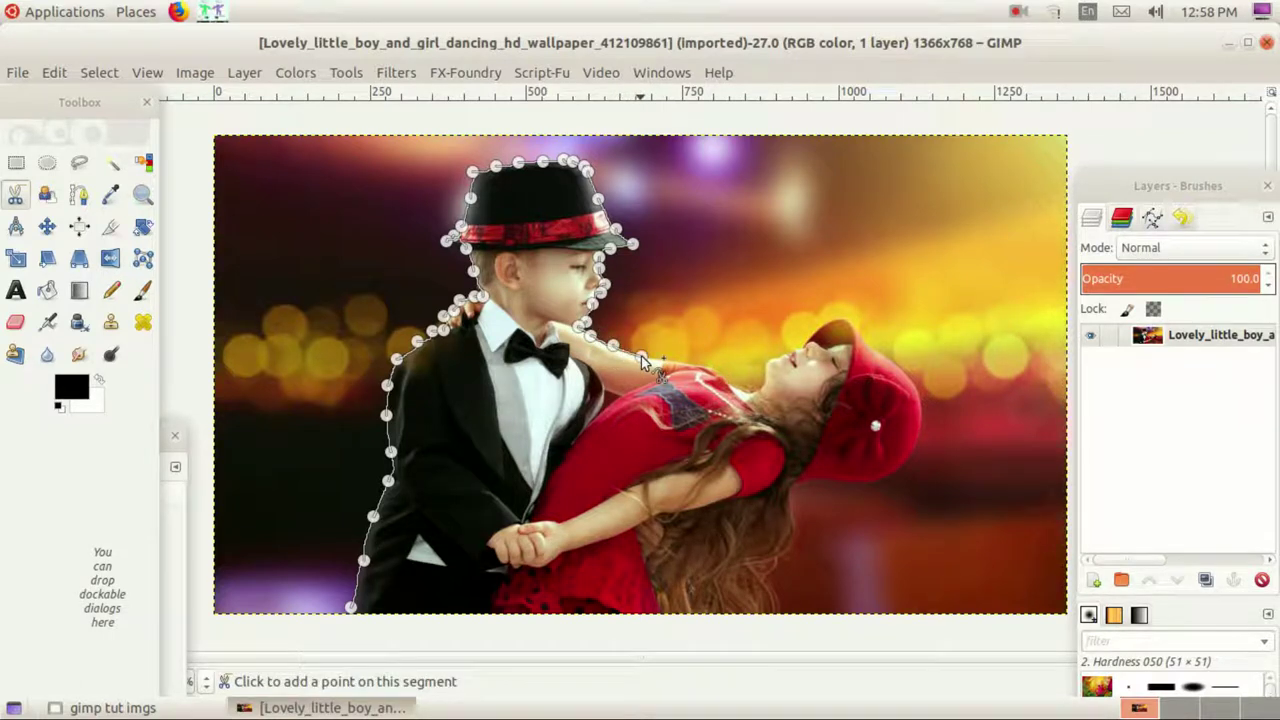
pyautogui.click(659, 361)
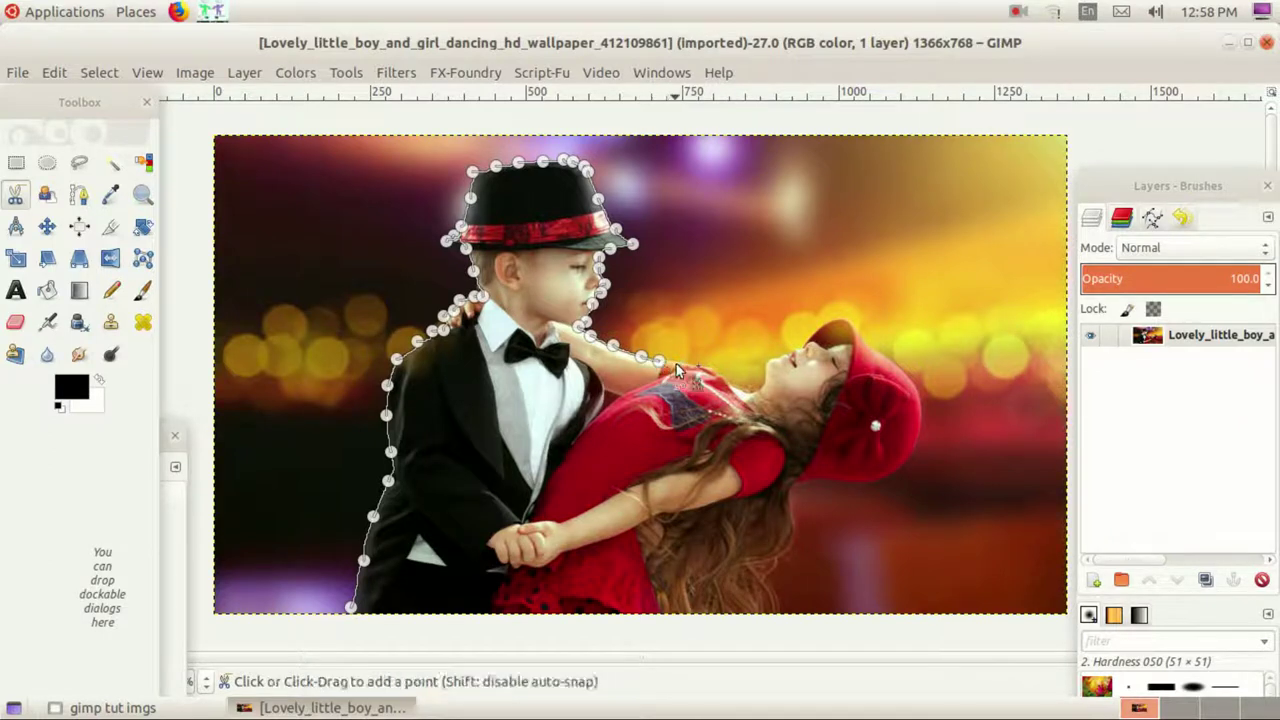
pyautogui.click(686, 365)
pyautogui.click(706, 367)
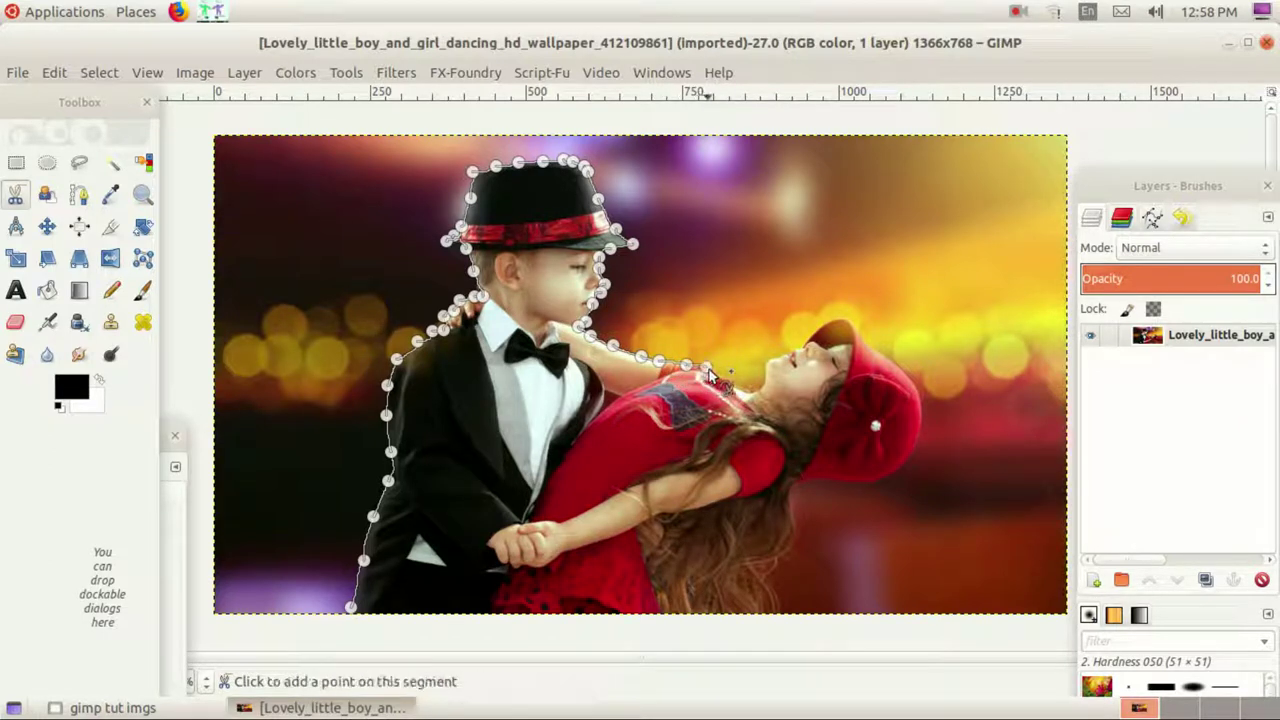
pyautogui.click(727, 382)
pyautogui.click(743, 391)
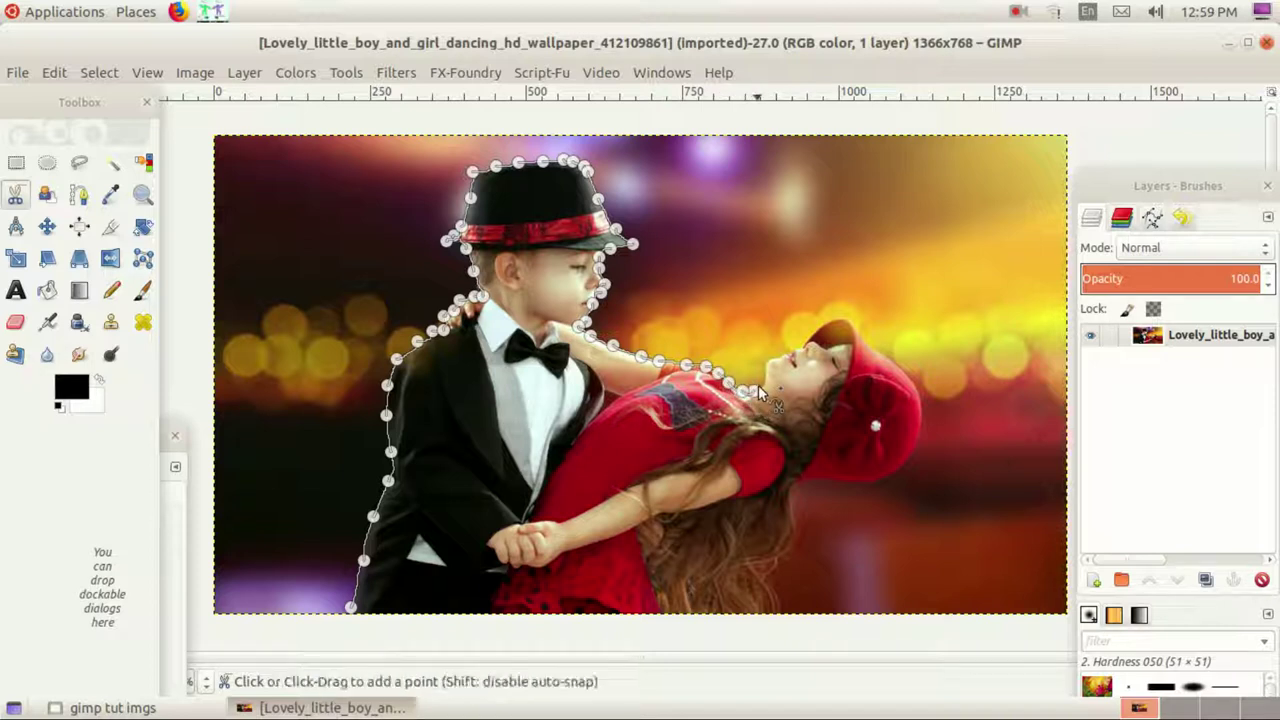
pyautogui.click(762, 383)
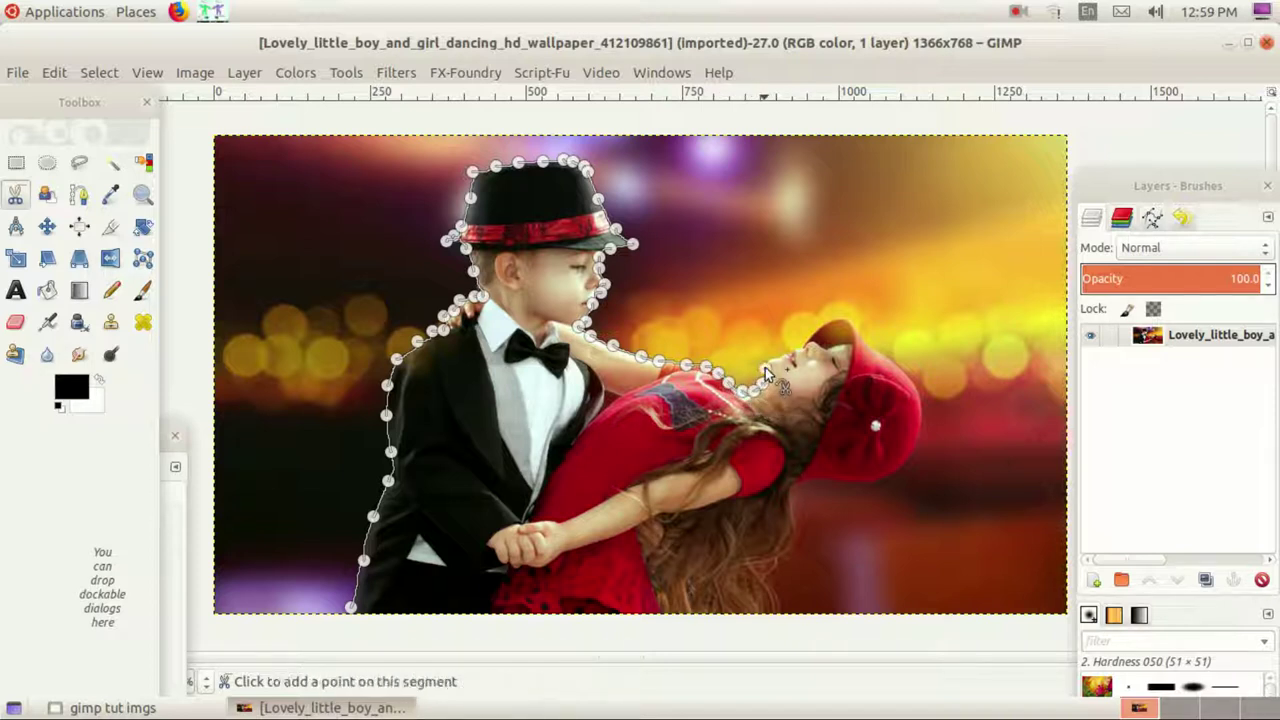
pyautogui.click(777, 353)
pyautogui.click(795, 350)
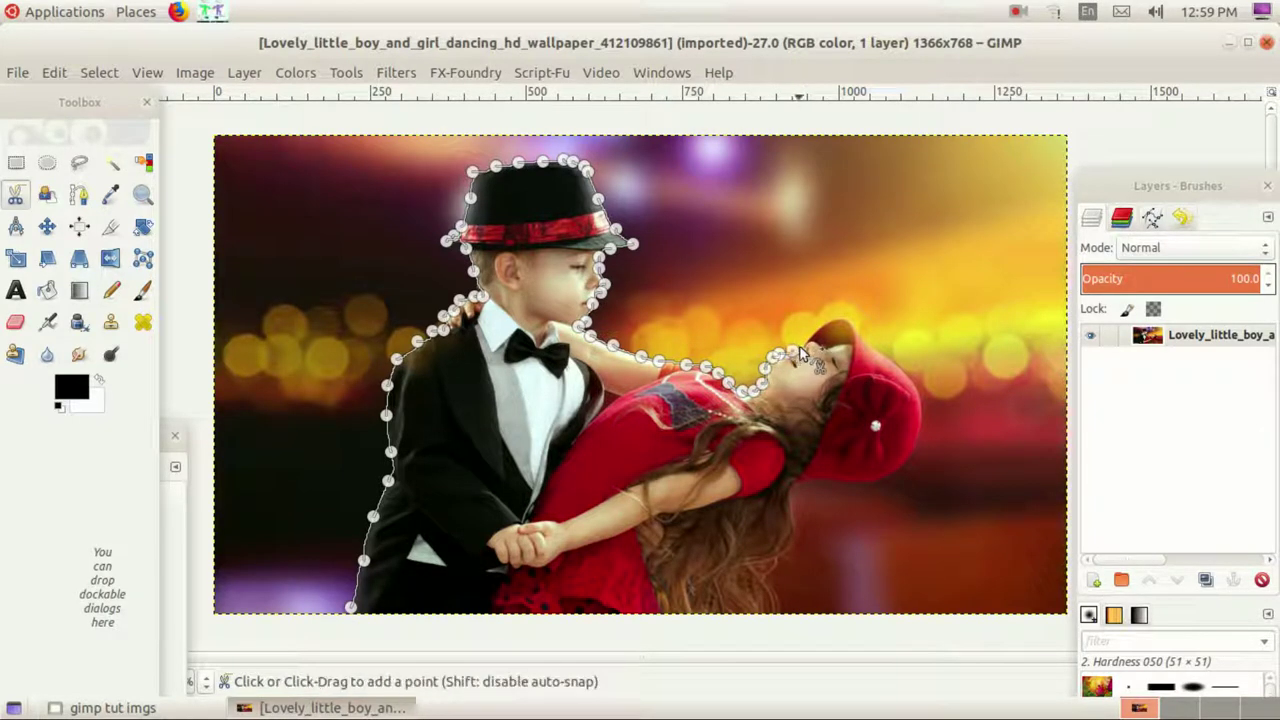
pyautogui.click(810, 340)
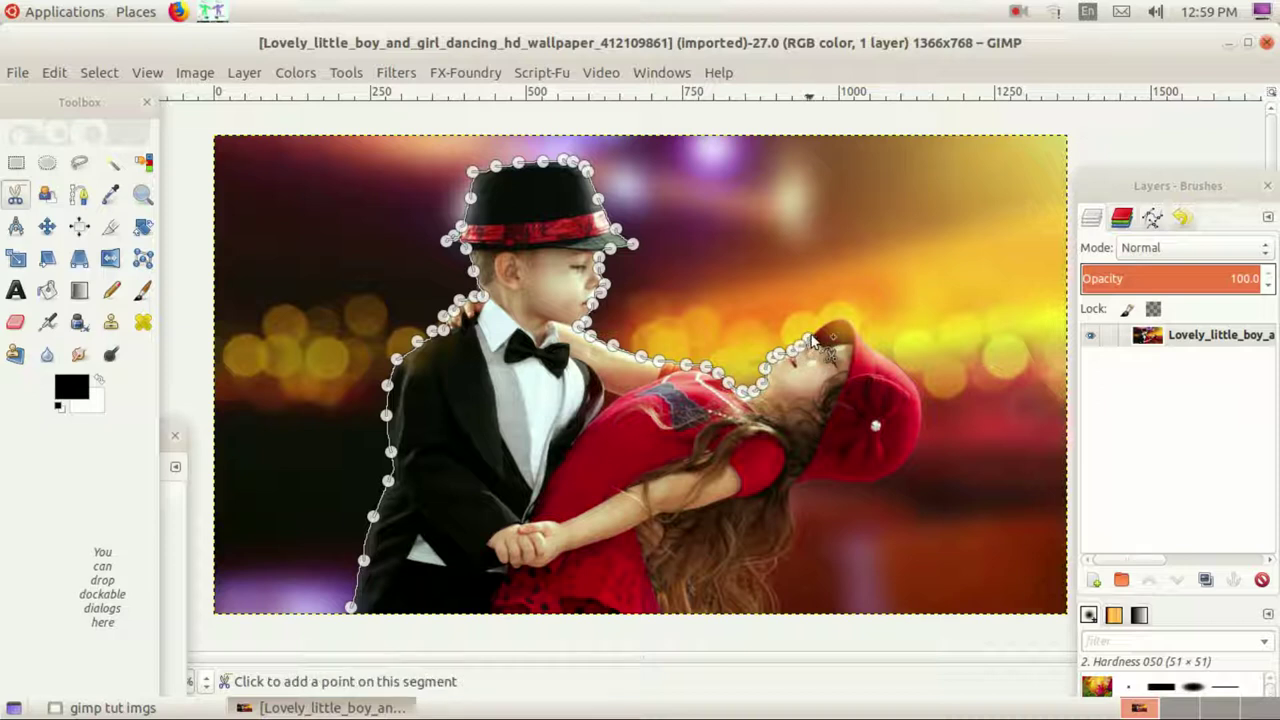
pyautogui.click(822, 326)
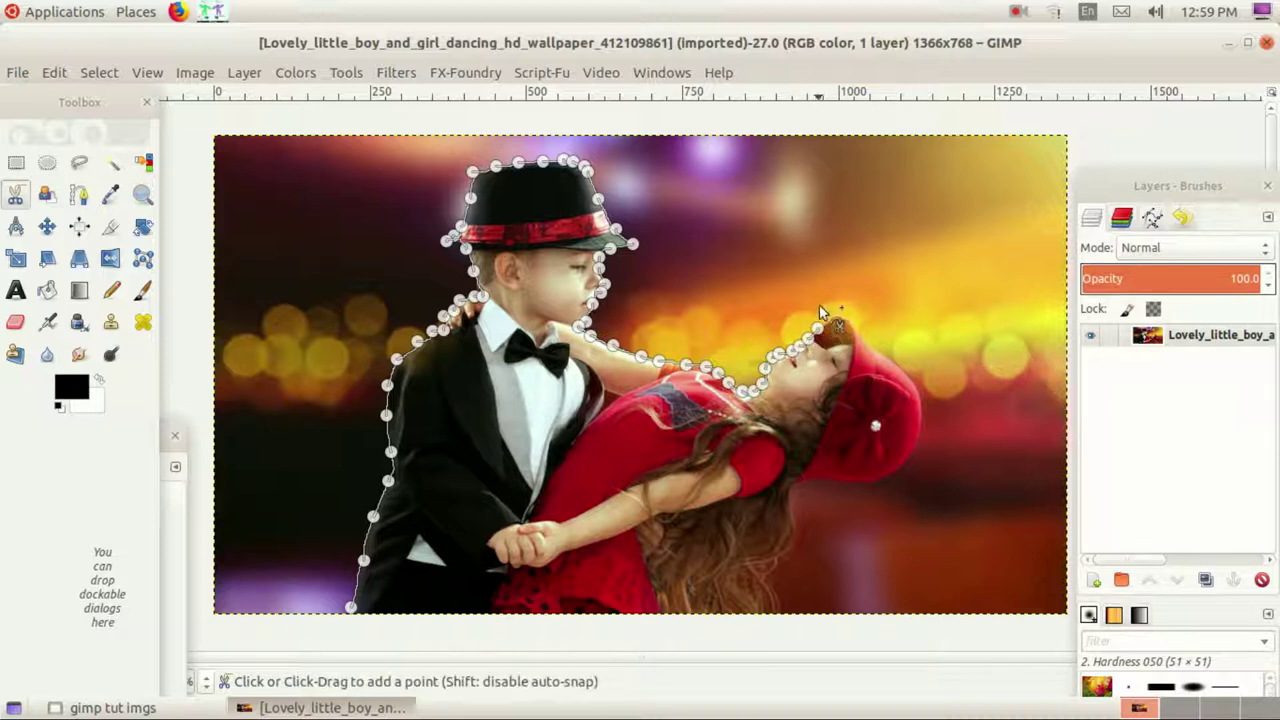
pyautogui.click(830, 323)
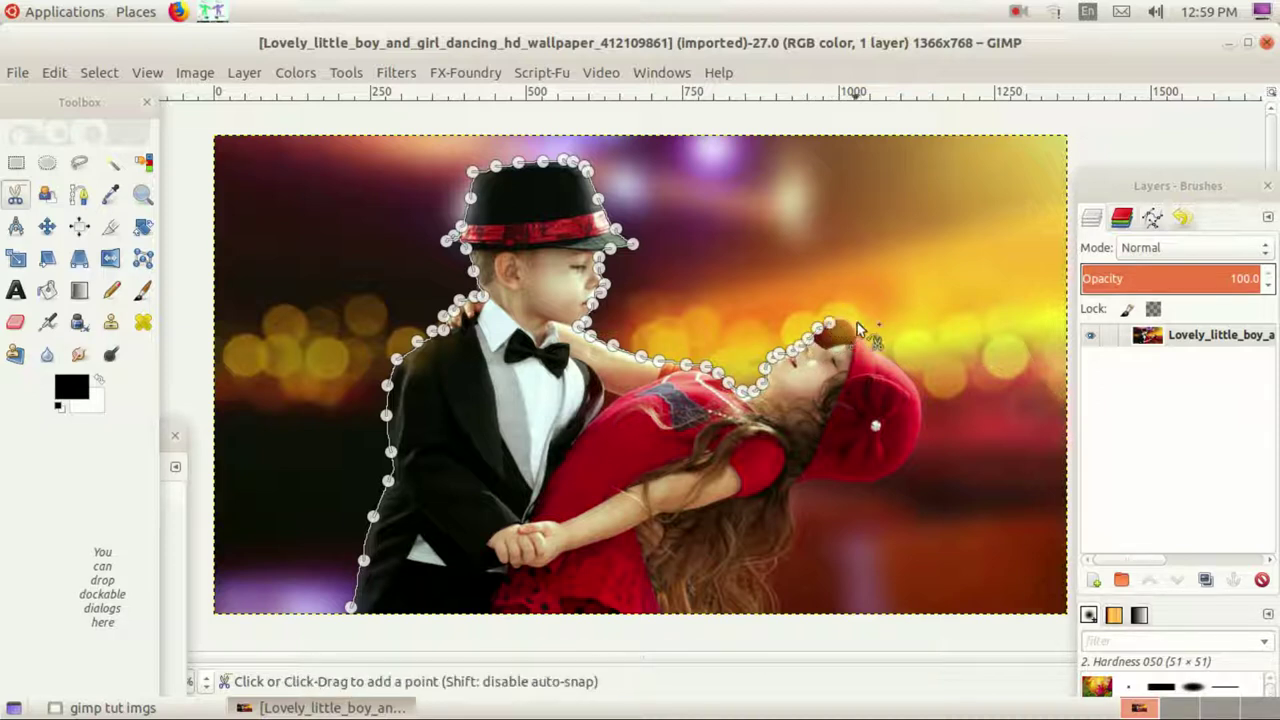
pyautogui.click(844, 321)
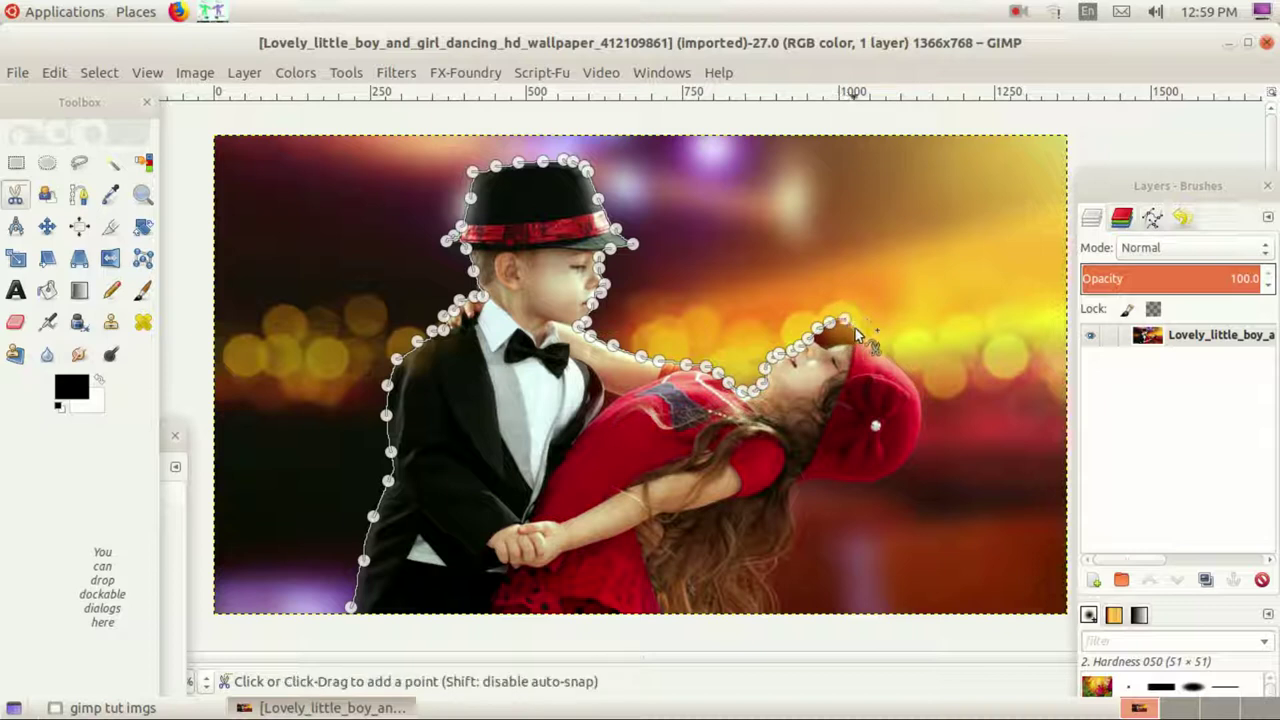
# Step: Trace around the girl's hat and down her hair toward the image's bottom edge
pyautogui.click(866, 343)
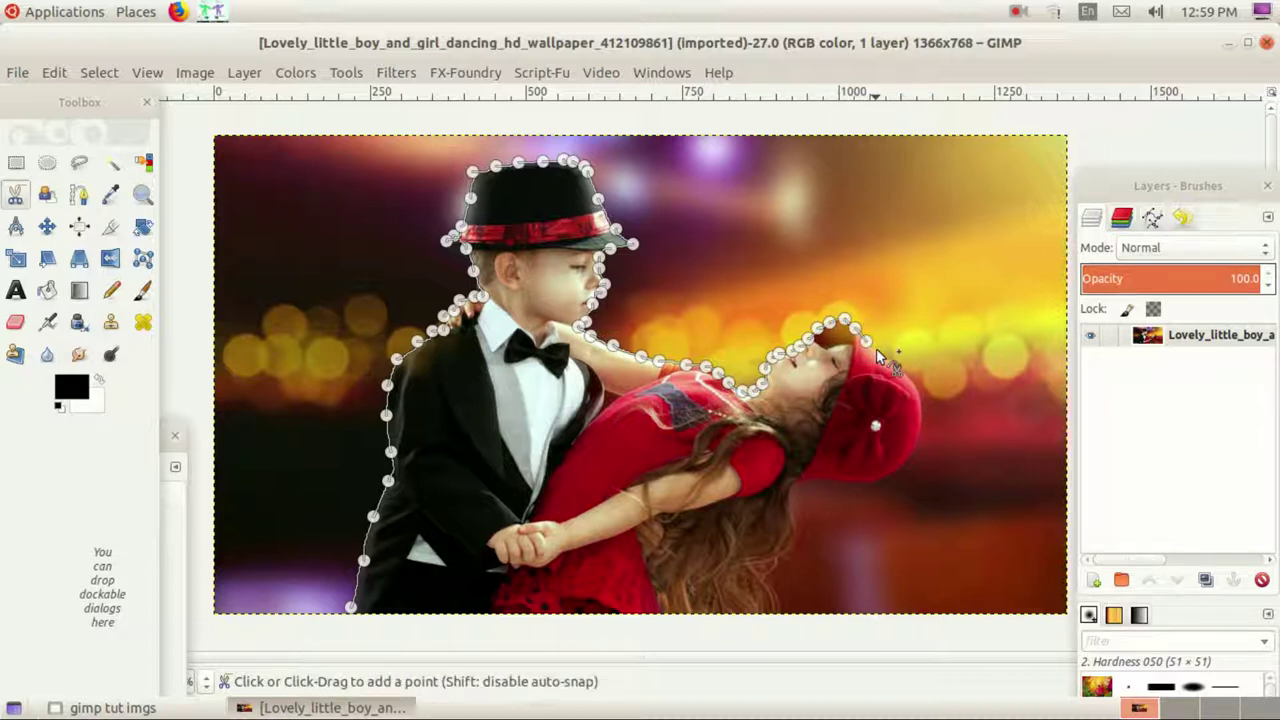
pyautogui.click(885, 354)
pyautogui.click(921, 406)
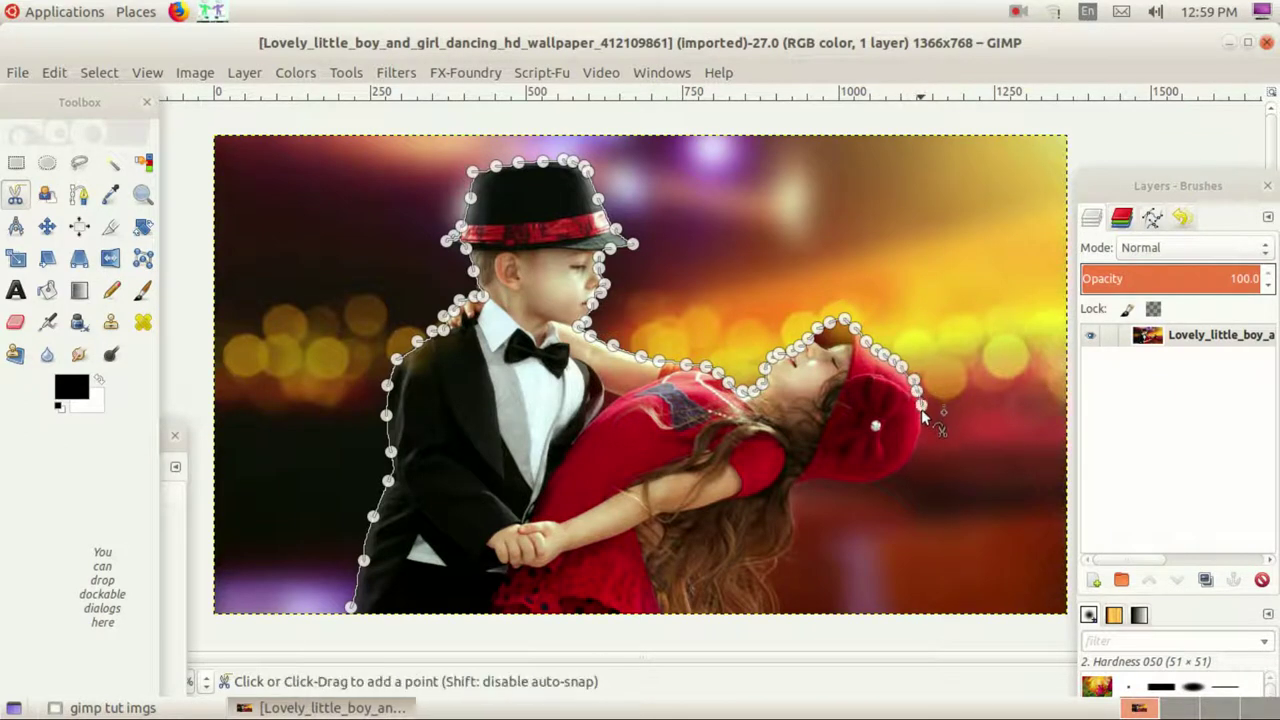
pyautogui.click(917, 428)
pyautogui.click(913, 449)
pyautogui.click(896, 471)
pyautogui.click(866, 483)
pyautogui.click(842, 481)
pyautogui.click(818, 476)
pyautogui.click(797, 485)
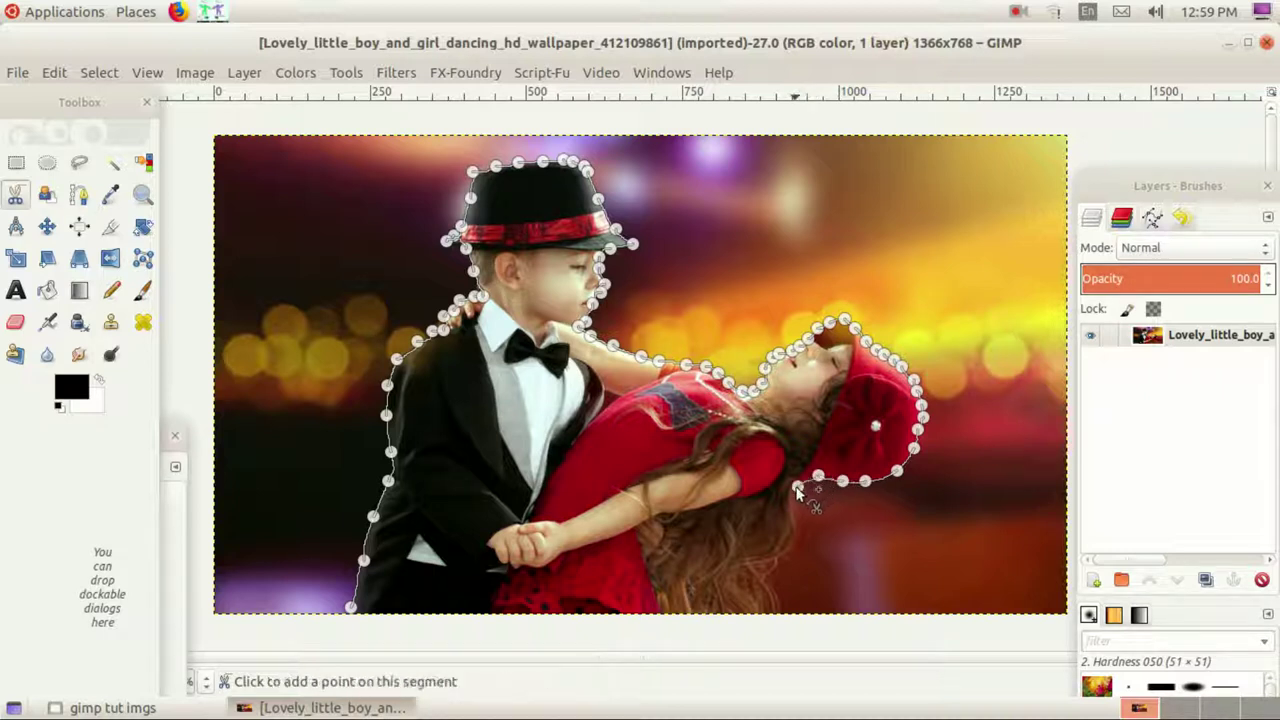
pyautogui.click(791, 523)
pyautogui.click(792, 549)
pyautogui.click(773, 561)
pyautogui.click(771, 585)
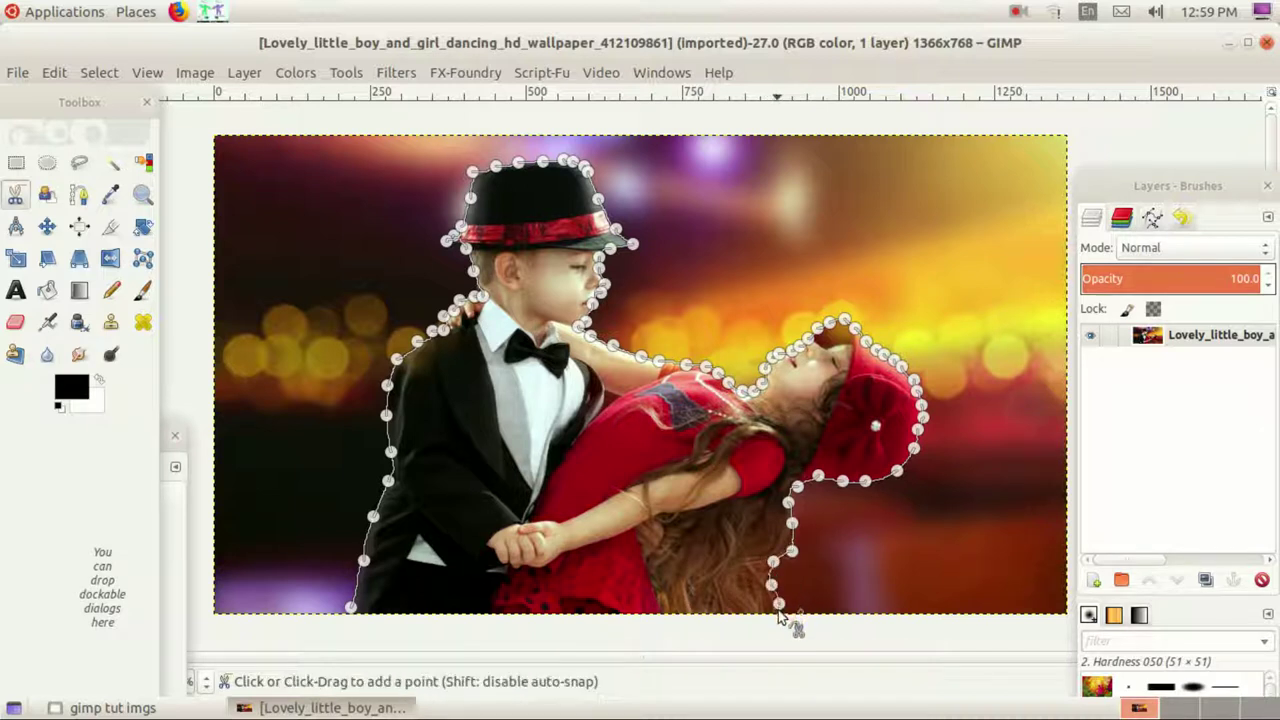
# Step: Run the outline left along the bottom, close it at the start point, and convert it to a selection
pyautogui.click(690, 612)
pyautogui.click(625, 613)
pyautogui.click(562, 610)
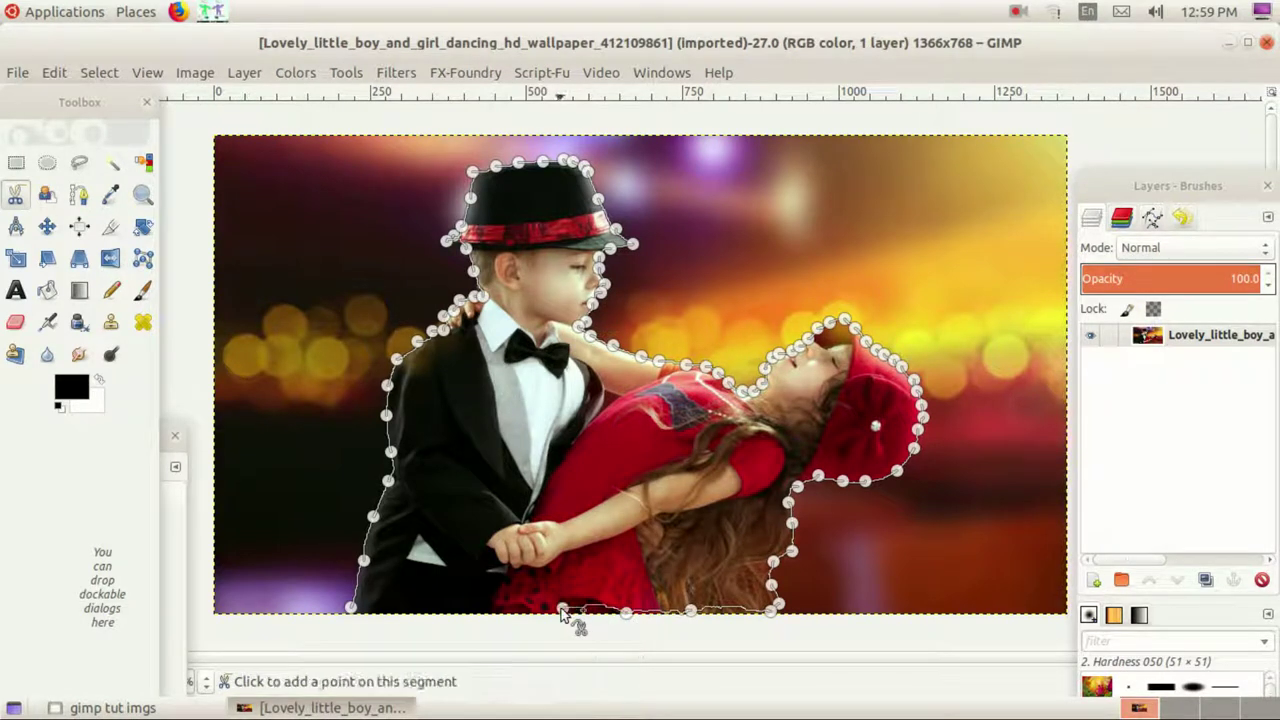
pyautogui.click(509, 608)
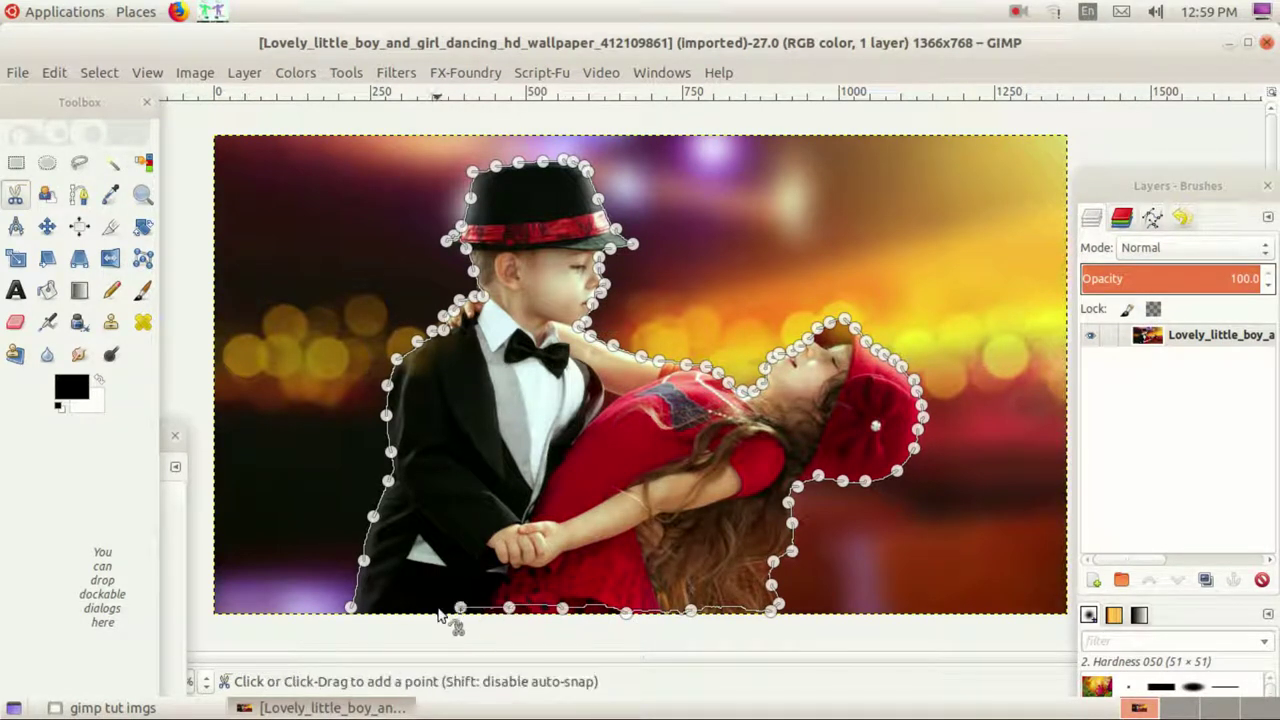
pyautogui.click(349, 612)
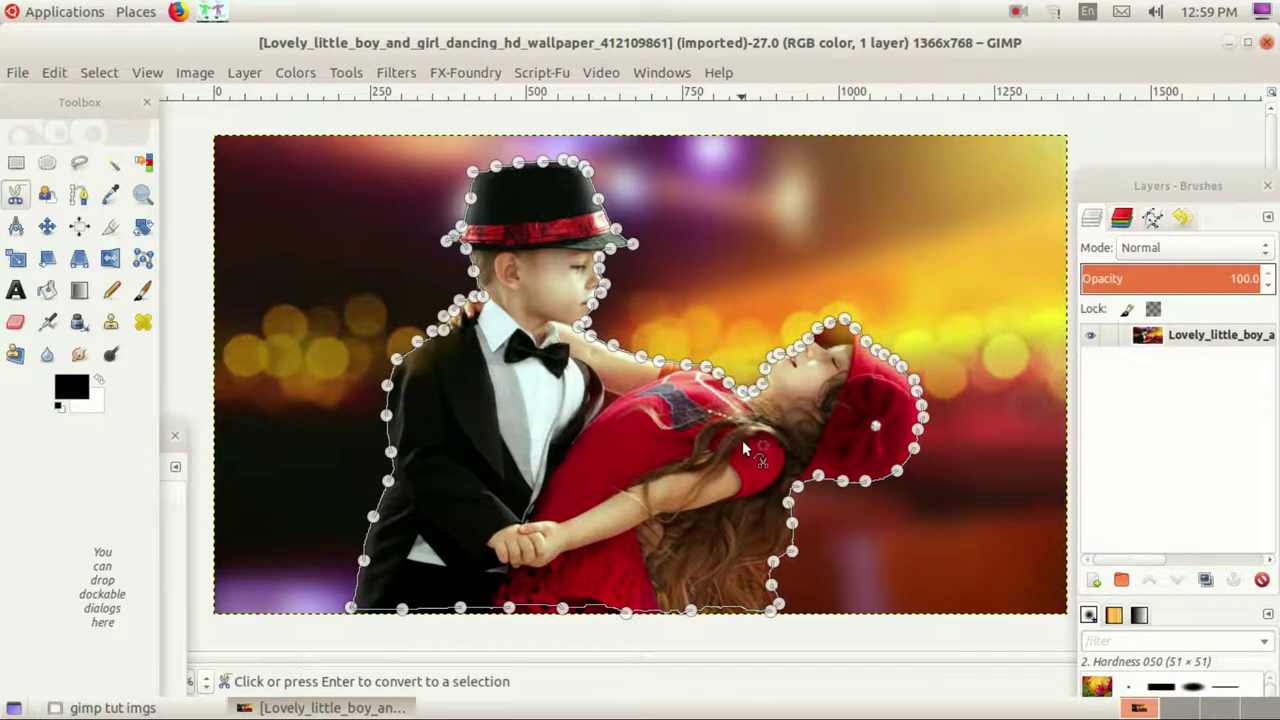
pyautogui.click(539, 436)
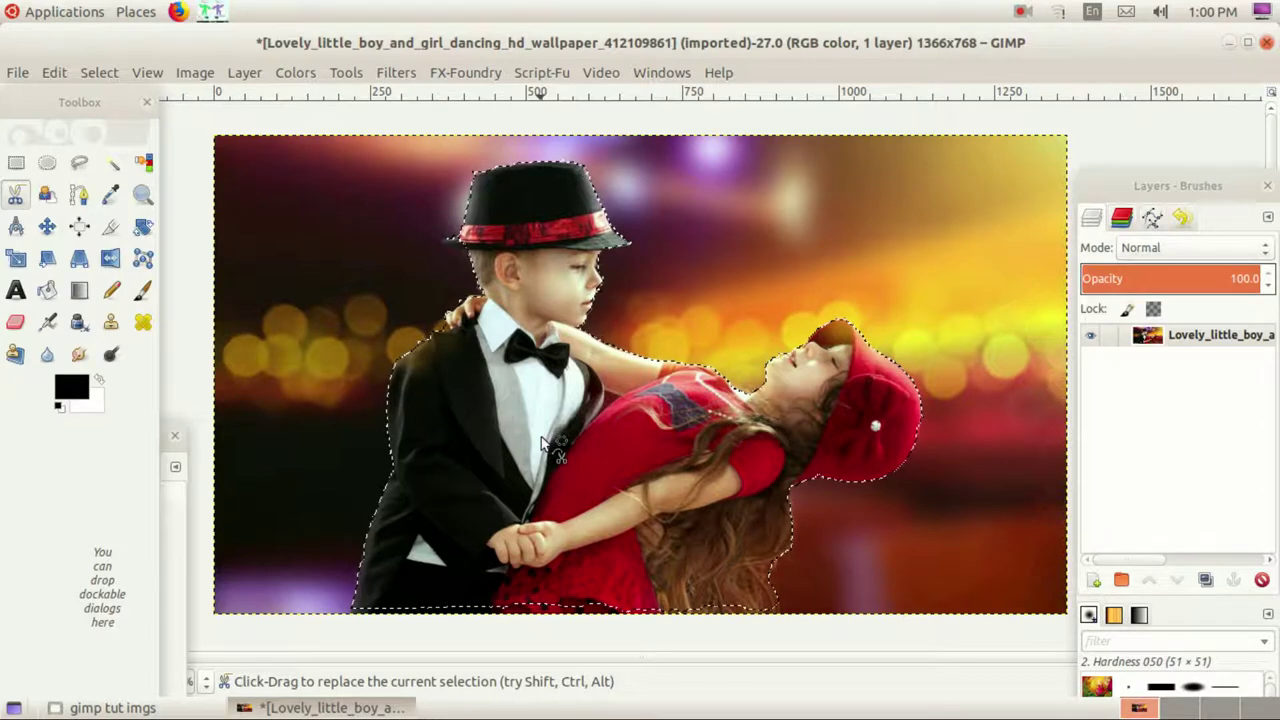
# Step: Copy the selected couple with Edit > Copy Visible
pyautogui.rightClick(523, 435)
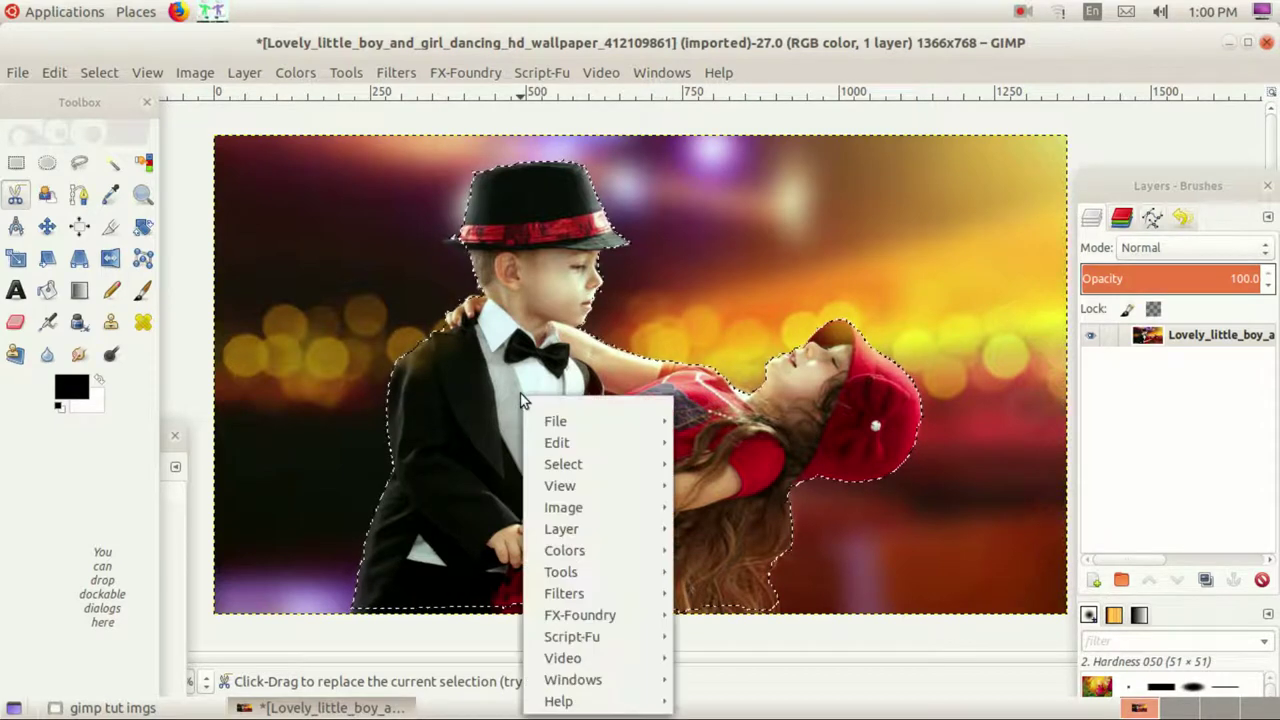
pyautogui.moveTo(575, 445)
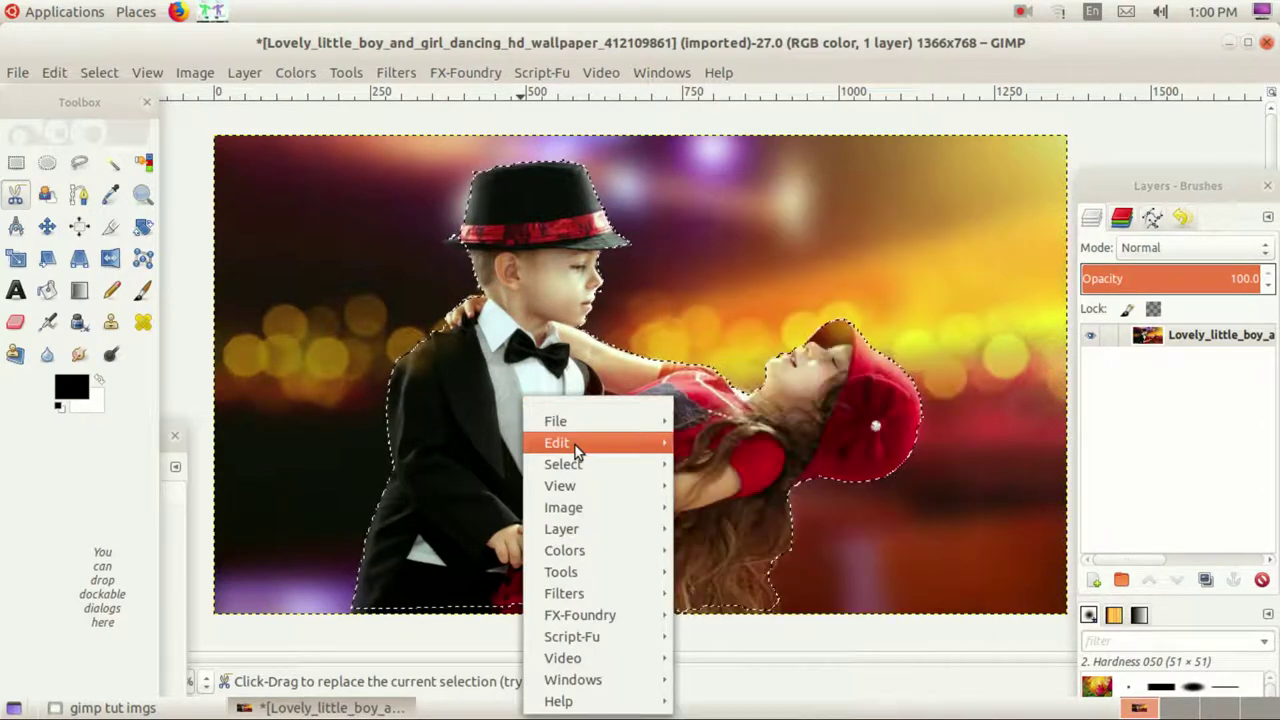
pyautogui.click(729, 341)
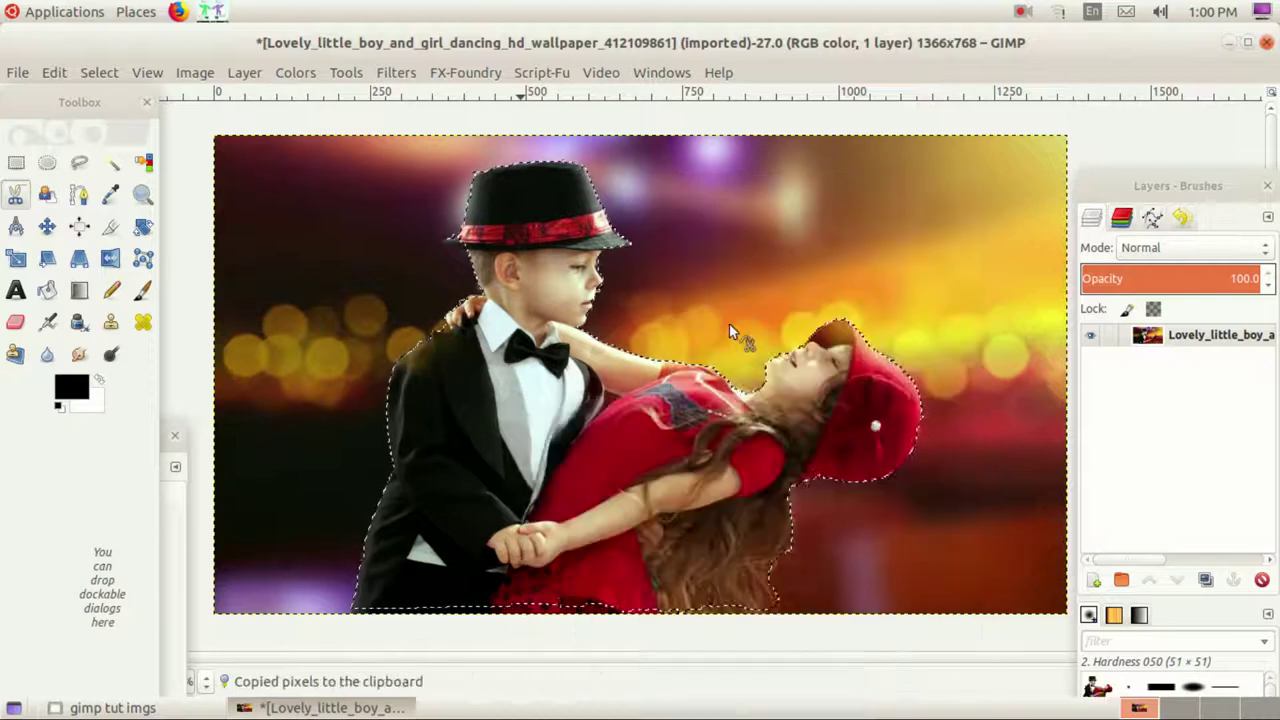
# Step: Create a new blank 1366×768 image
pyautogui.click(18, 72)
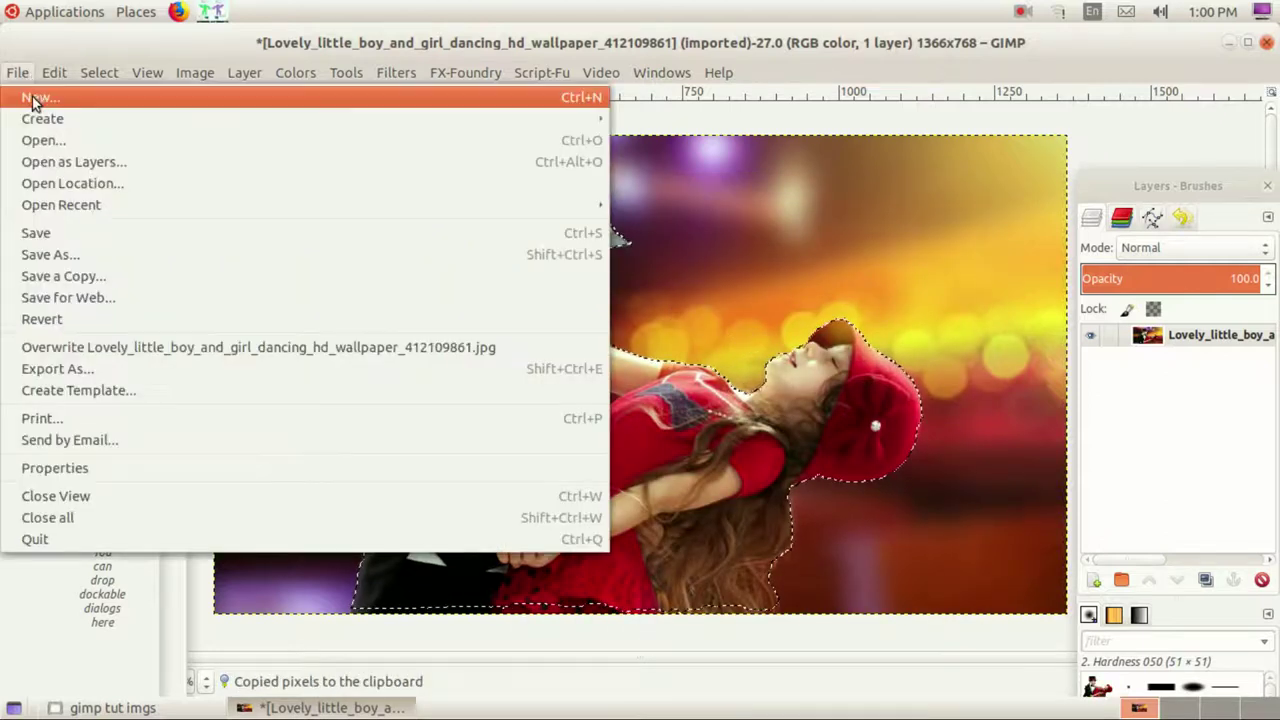
pyautogui.click(30, 95)
pyautogui.click(553, 298)
# Step: Paste the couple into the new image and anchor it onto the background layer
pyautogui.rightClick(551, 303)
pyautogui.moveTo(603, 349)
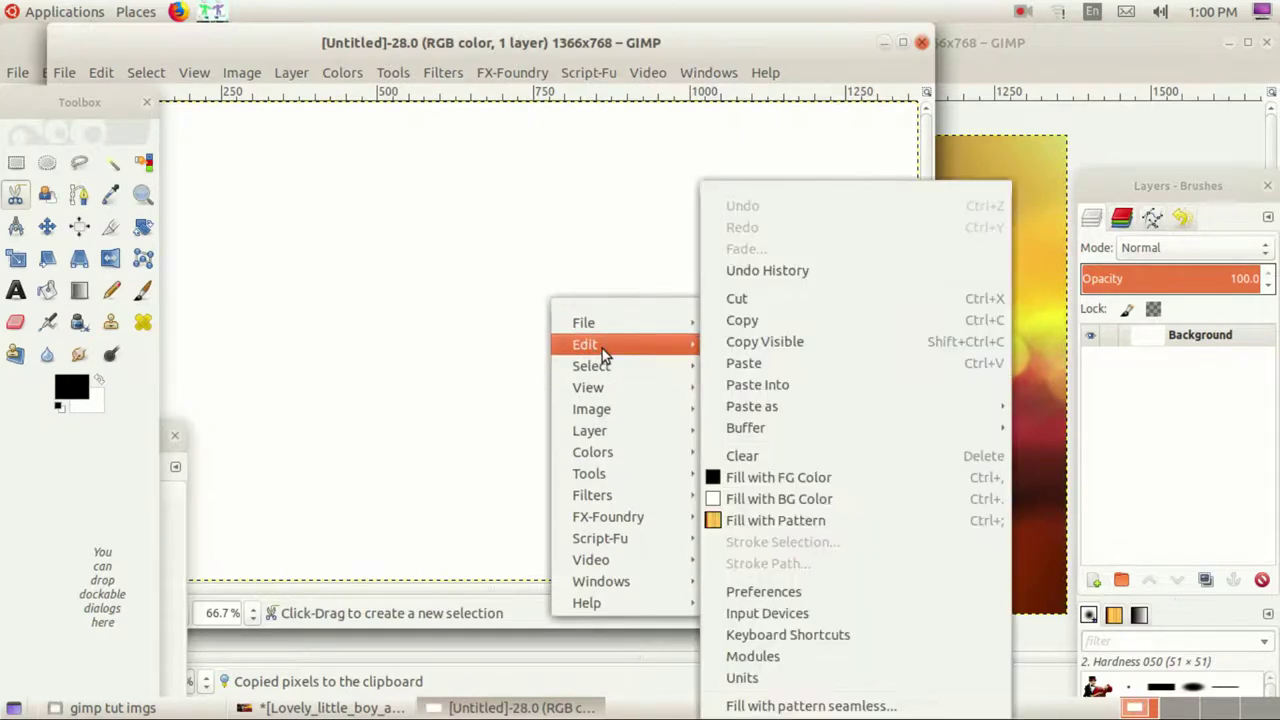
pyautogui.click(743, 360)
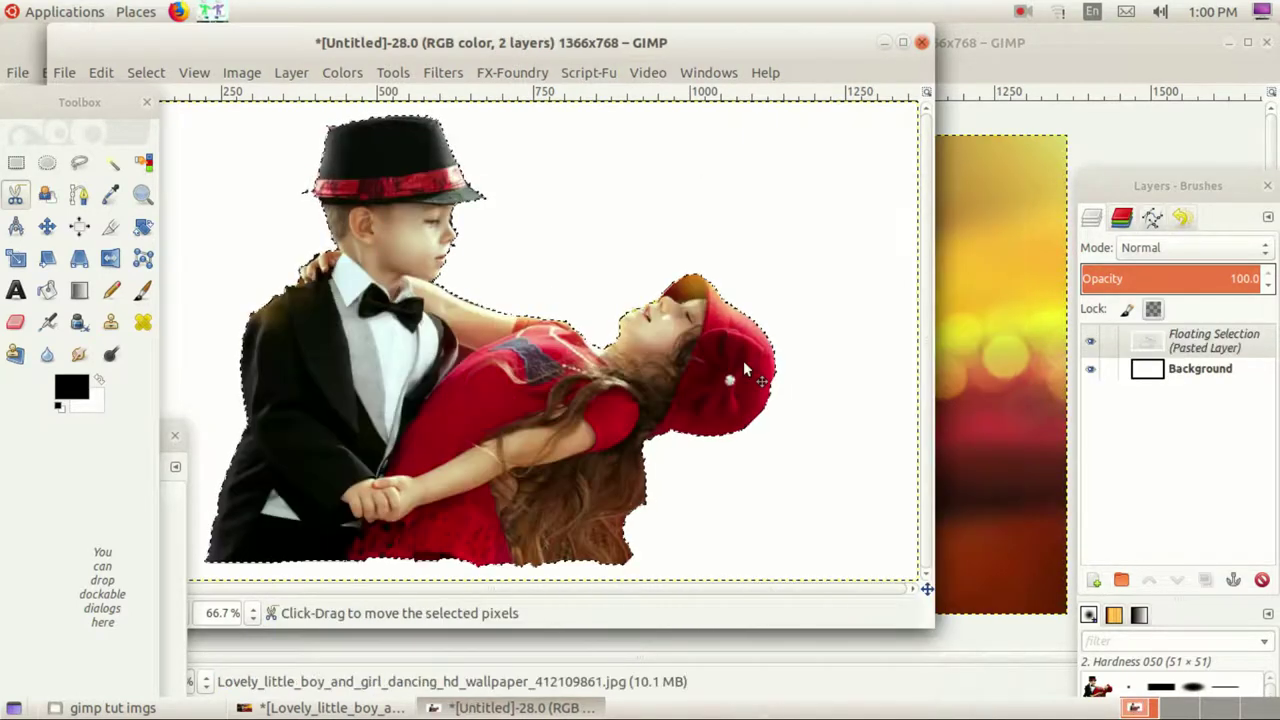
pyautogui.click(16, 162)
pyautogui.click(541, 221)
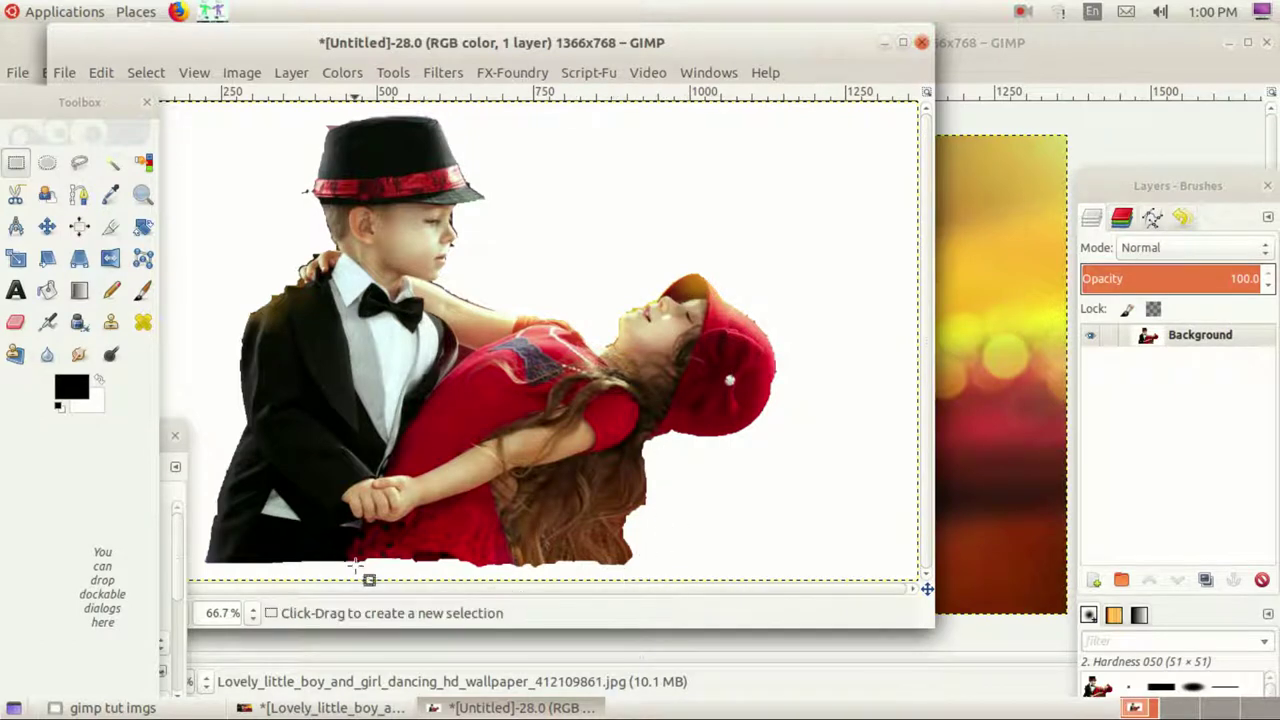
# Step: Close the untitled couple image, discarding changes, and return to the tutorial images folder
pyautogui.click(922, 43)
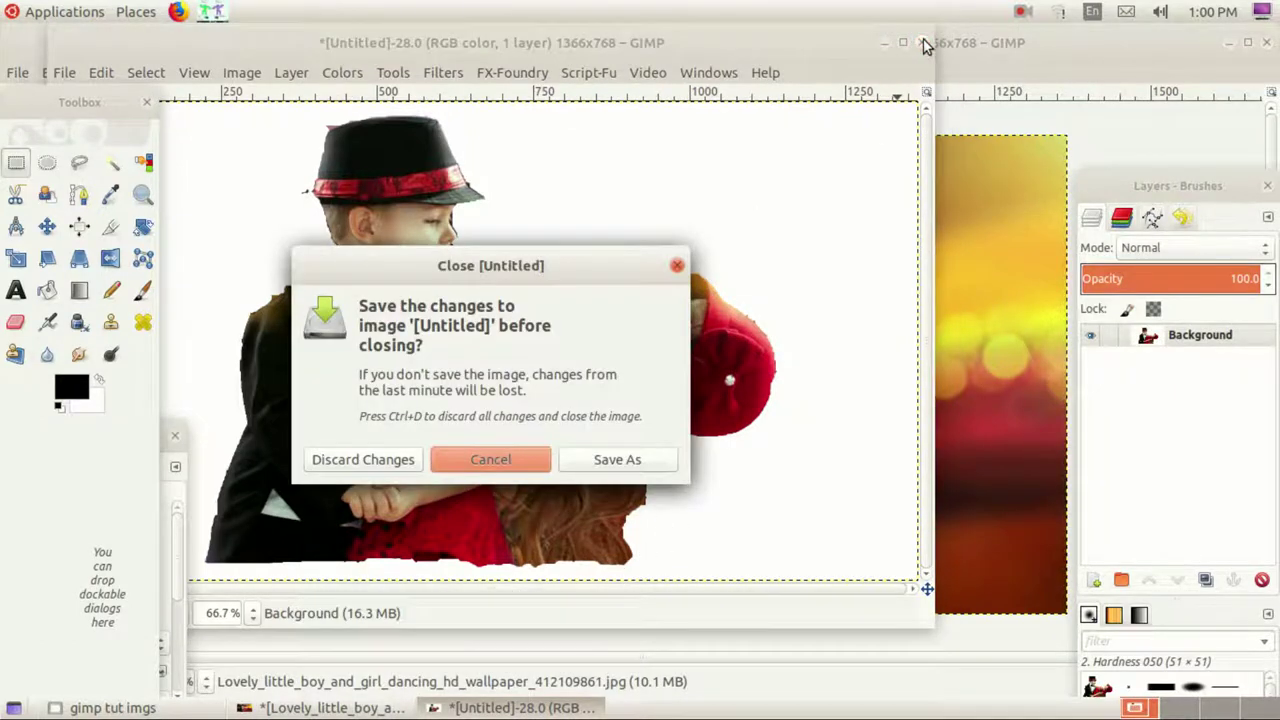
pyautogui.click(415, 462)
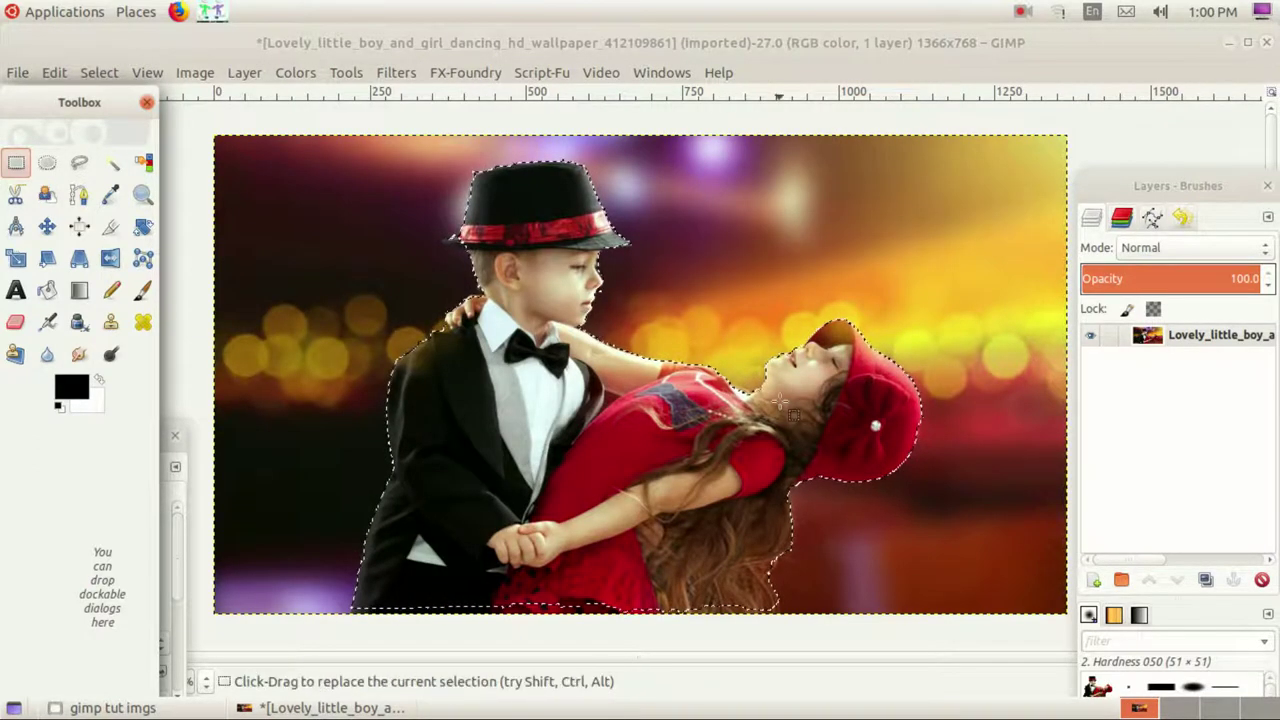
pyautogui.click(186, 710)
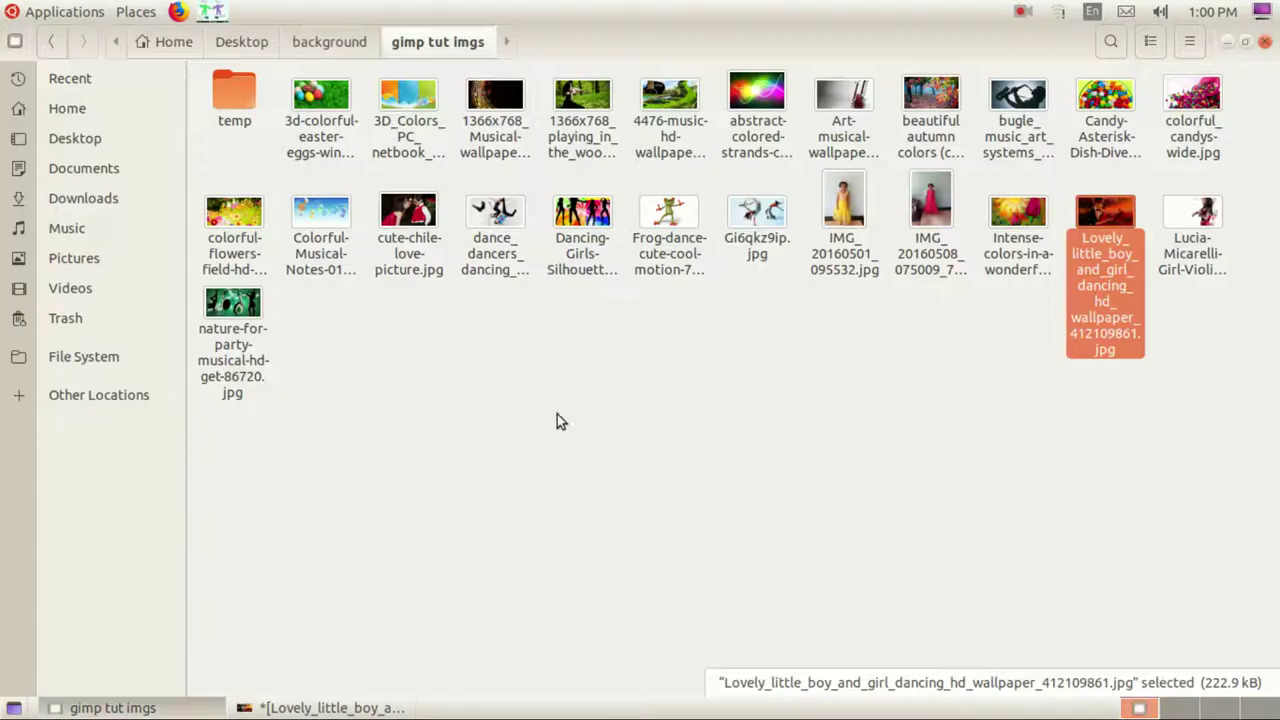
# Step: Select Gi6qkz9ip.jpg, then go back to GIMP and bring up a new 1366×768 image dialog
pyautogui.click(766, 218)
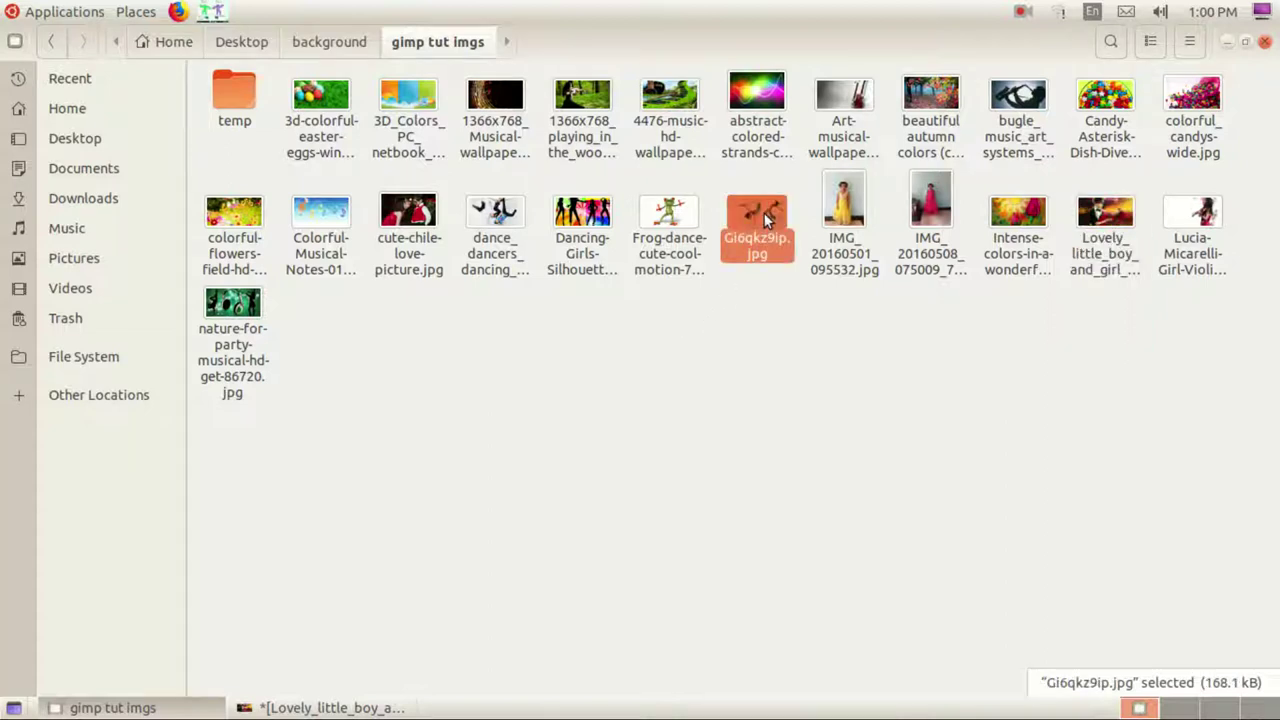
pyautogui.click(252, 706)
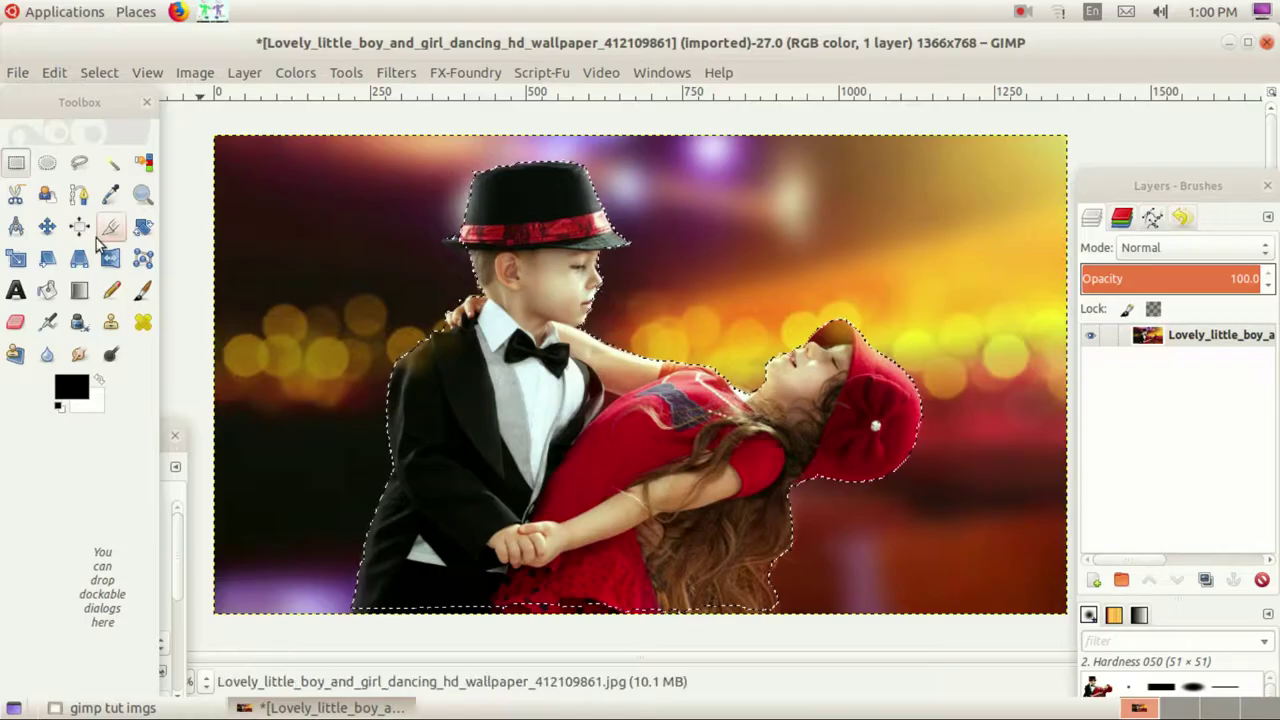
pyautogui.click(17, 72)
# Step: Create a blank 1366×768 image, drop Gi6qkz9ip.jpg into it as a layer, and maximize it
pyautogui.click(60, 95)
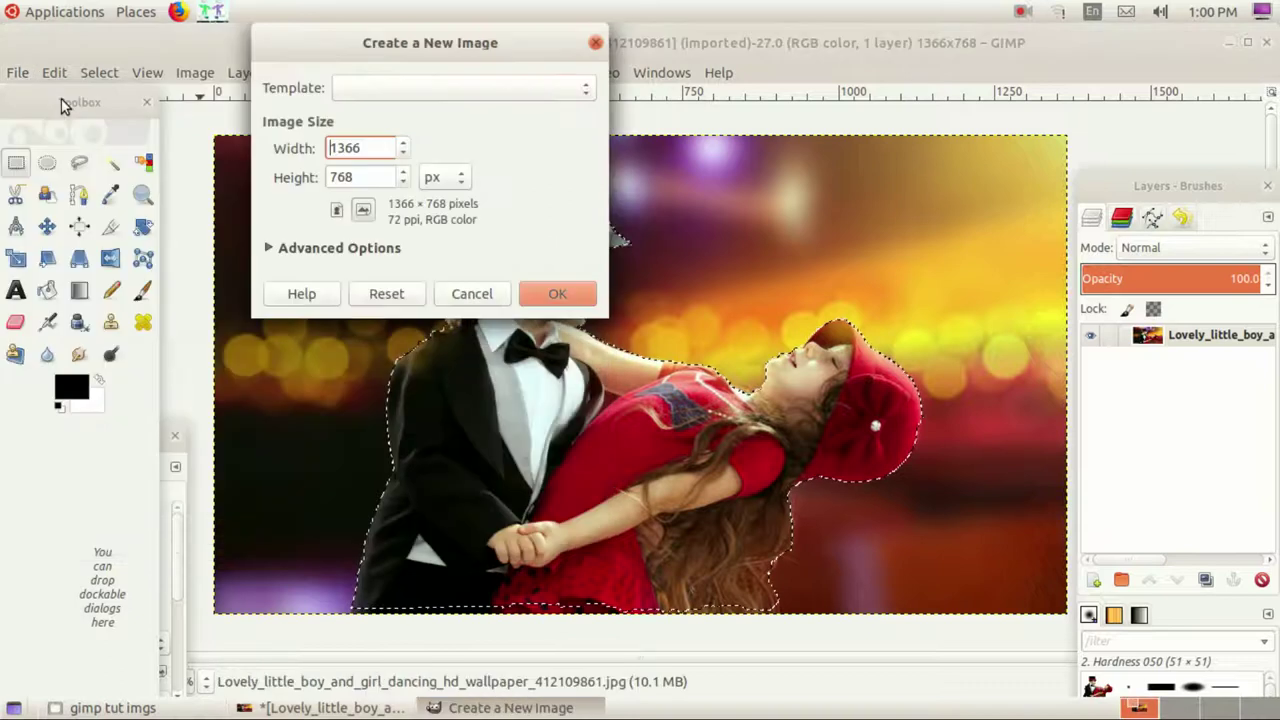
pyautogui.click(553, 294)
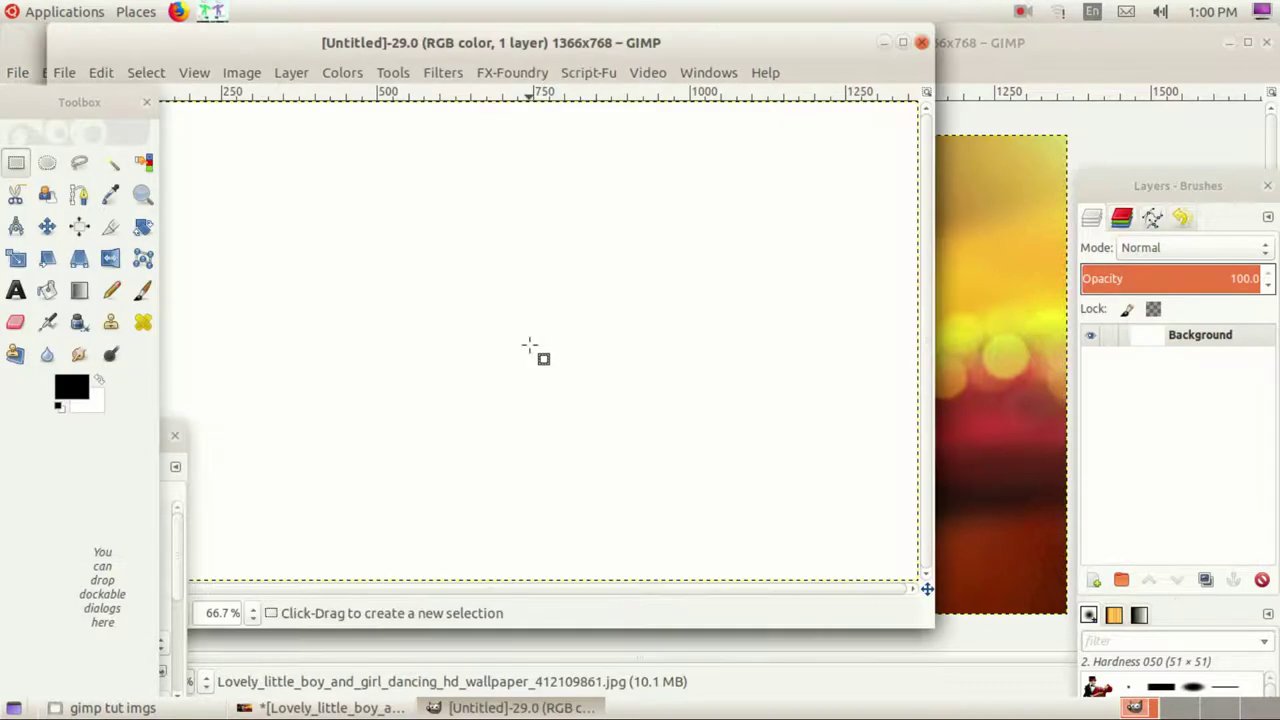
pyautogui.click(108, 707)
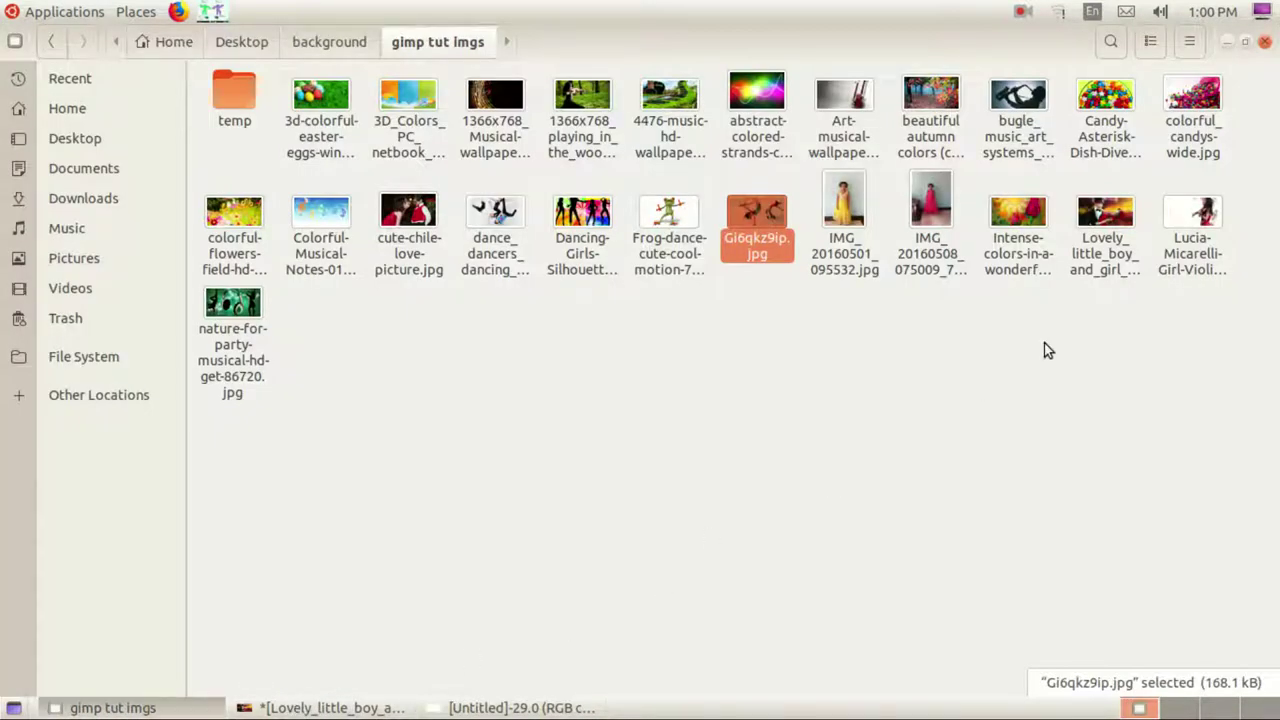
pyautogui.moveTo(757, 215); pyautogui.dragTo(586, 371)
pyautogui.click(903, 44)
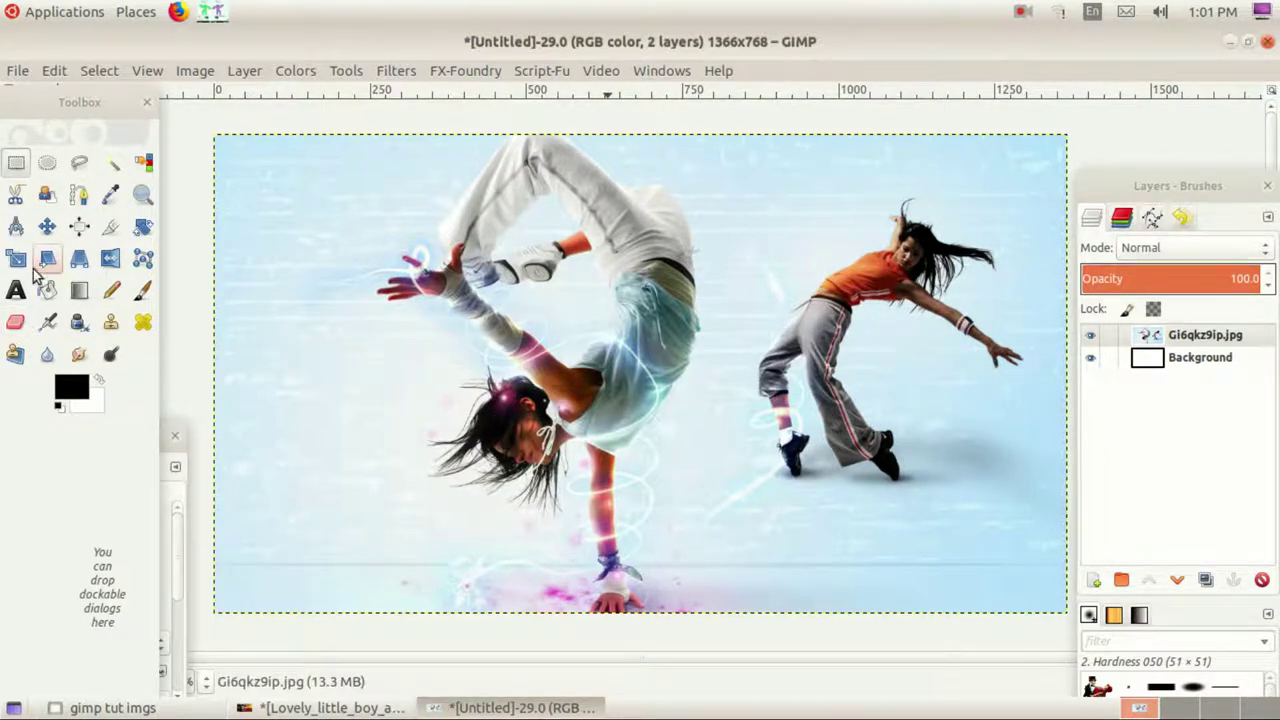
# Step: Switch between the couple photo and the dancers image, ending on the couple photo
pyautogui.click(330, 707)
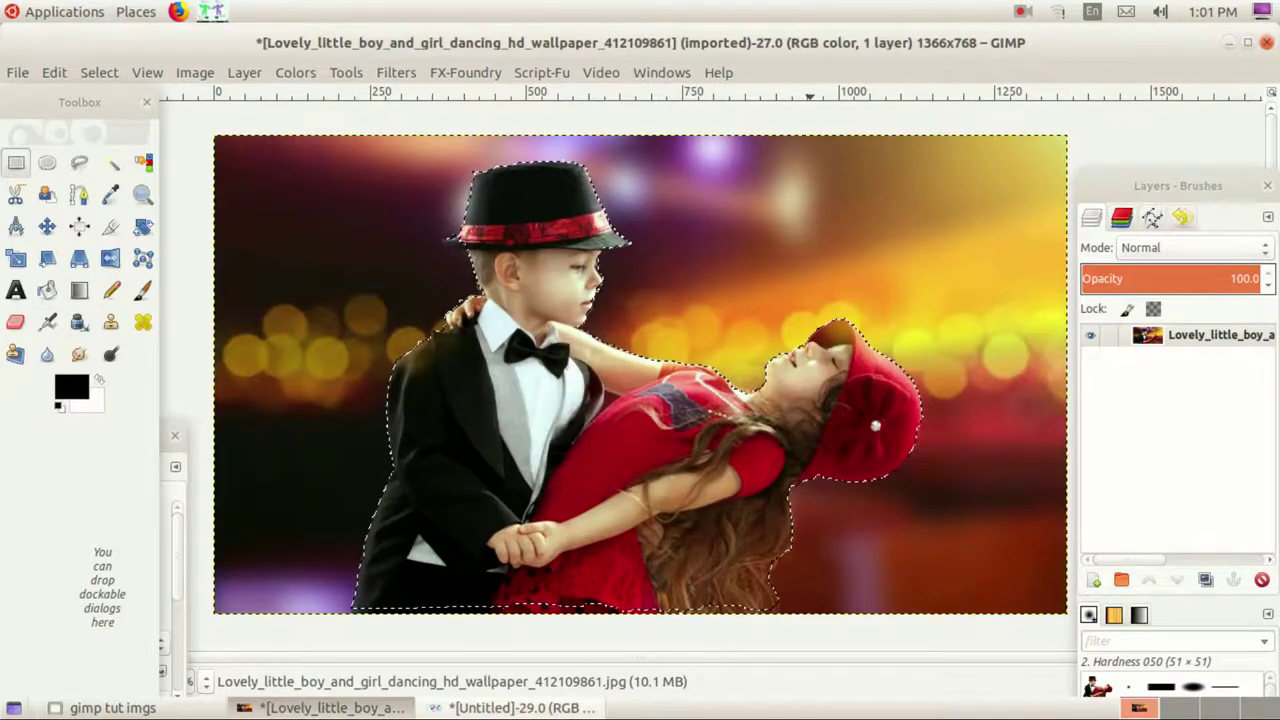
pyautogui.click(515, 707)
pyautogui.click(330, 707)
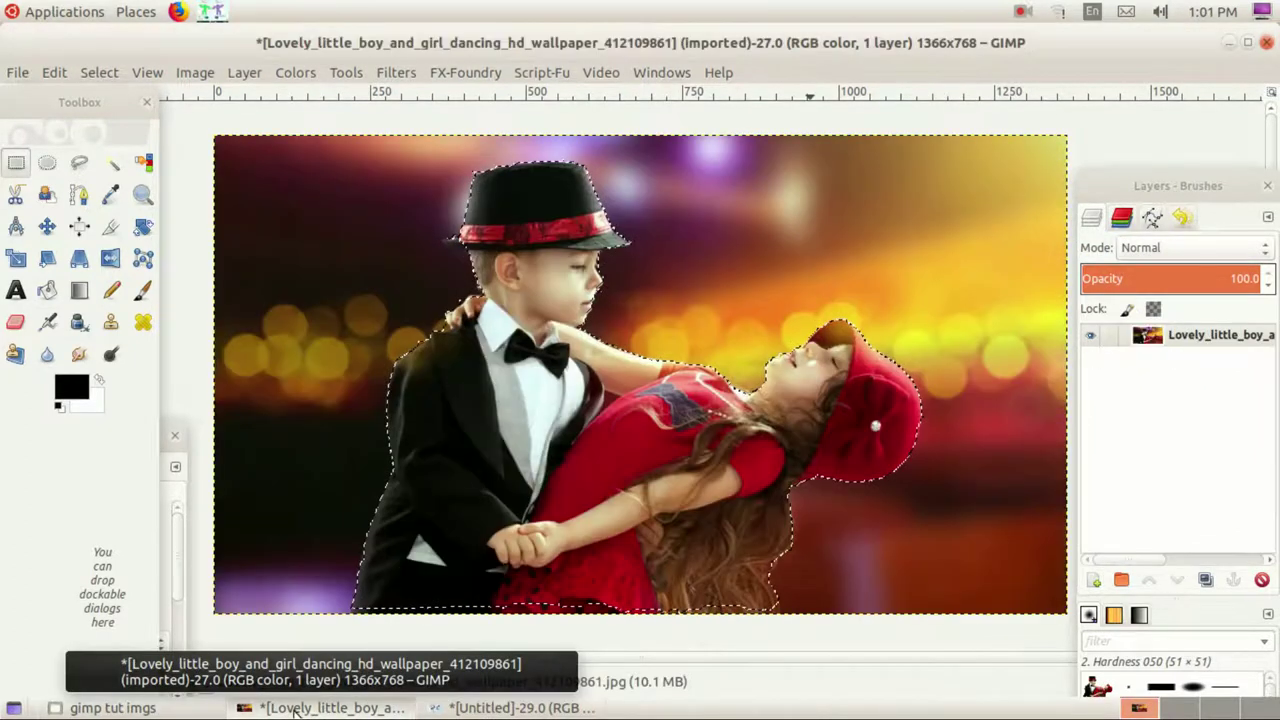
# Step: Create another blank 1366×768 image
pyautogui.click(18, 74)
pyautogui.click(42, 98)
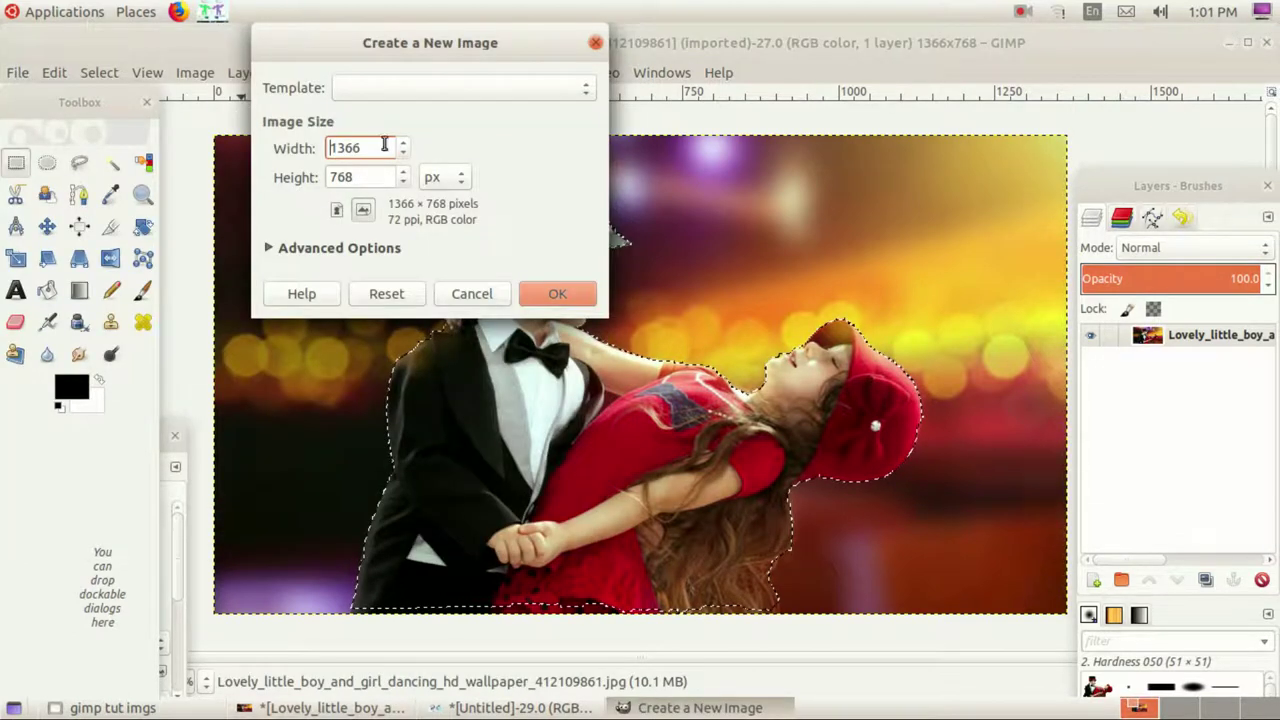
pyautogui.click(557, 294)
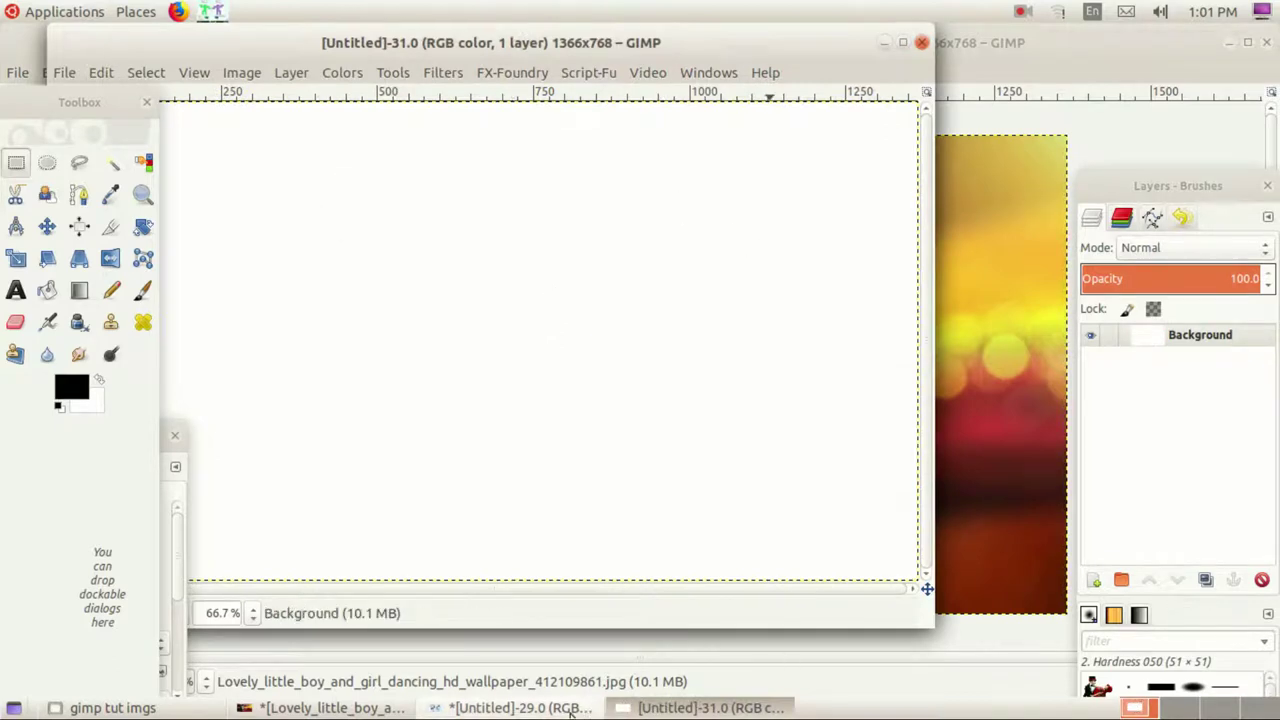
# Step: Check the dancers image, then raise the blank Untitled-31 image and the gimp tut imgs folder
pyautogui.click(515, 707)
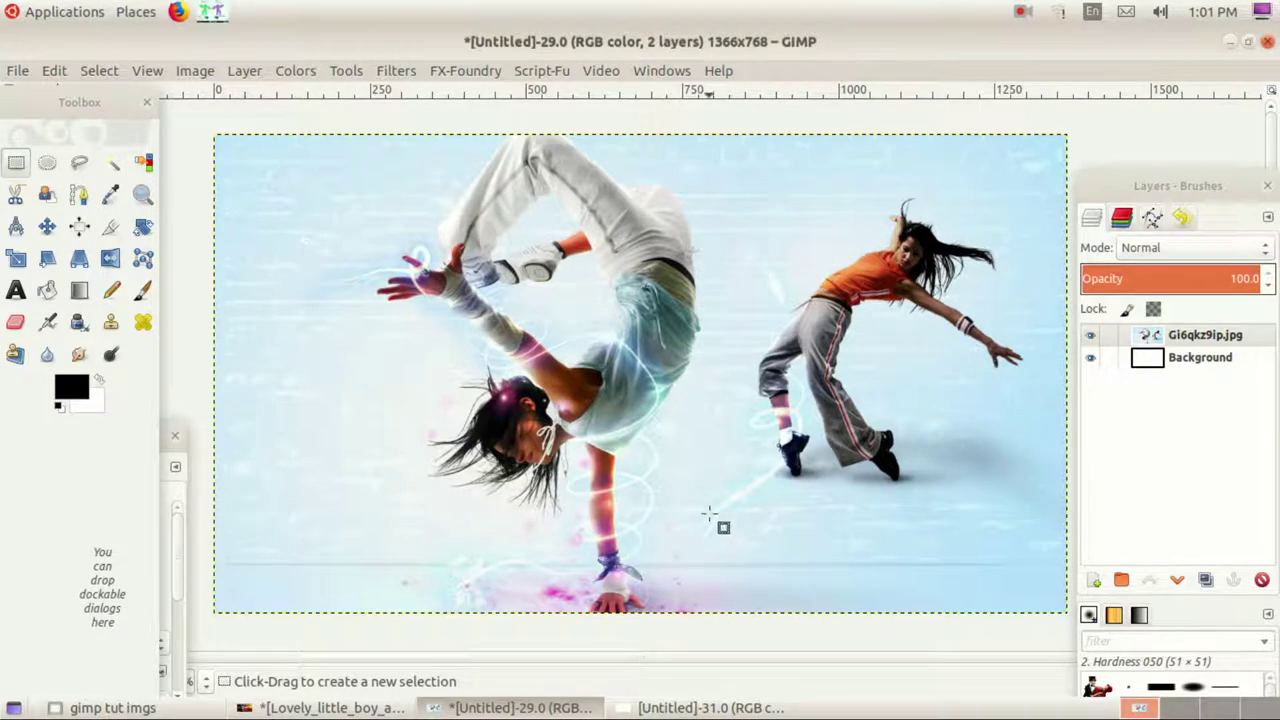
pyautogui.click(735, 707)
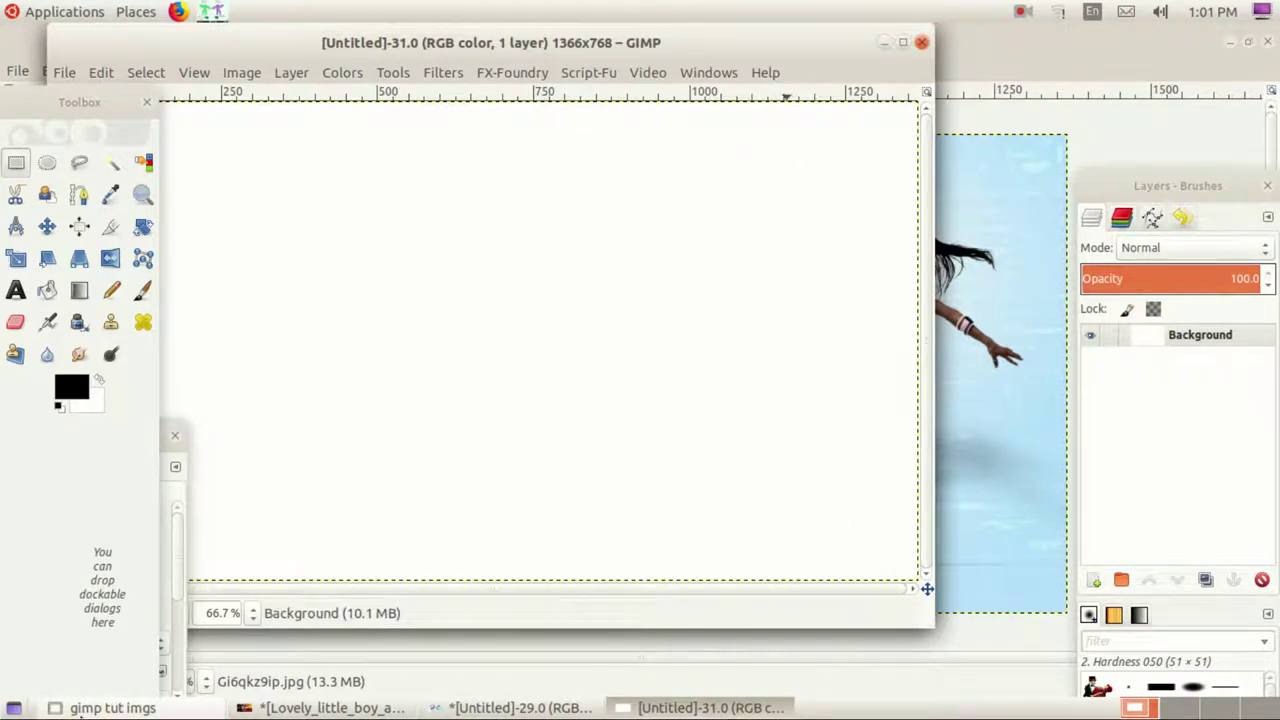
pyautogui.click(90, 708)
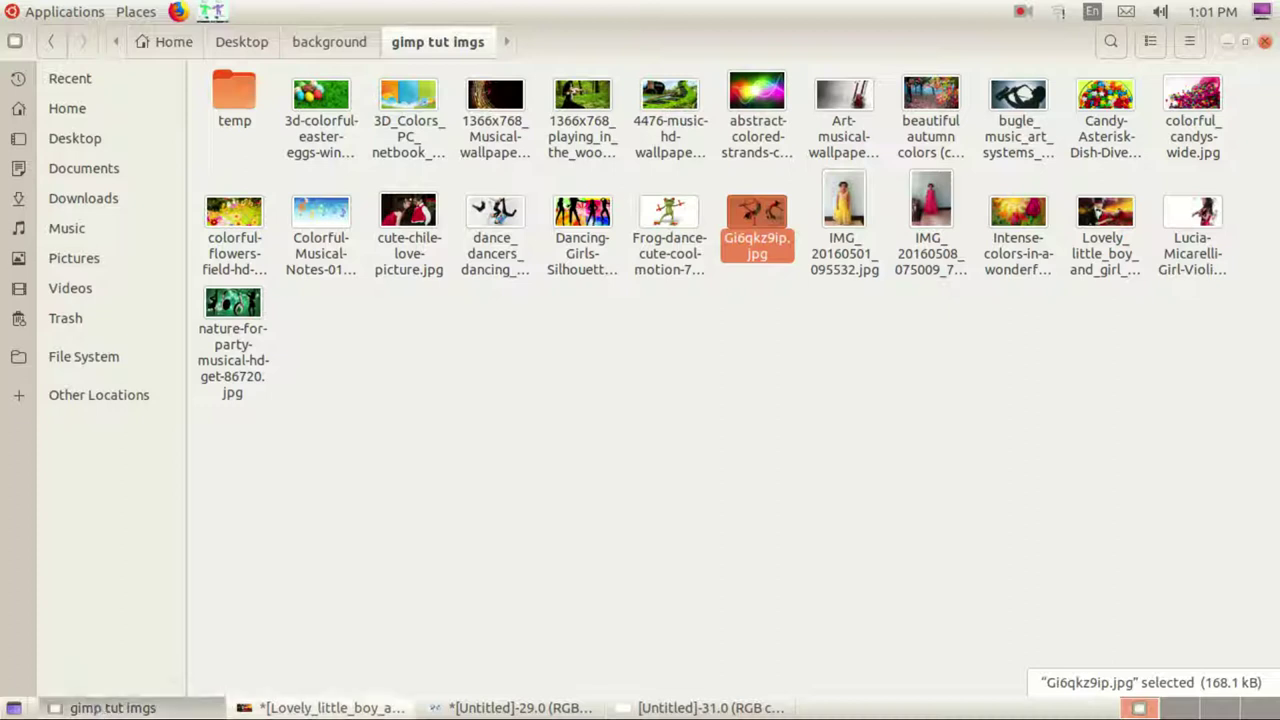
# Step: Drag 620044.png from the background folder into Untitled-31, move that window aside, and raise the couple image
pyautogui.click(330, 42)
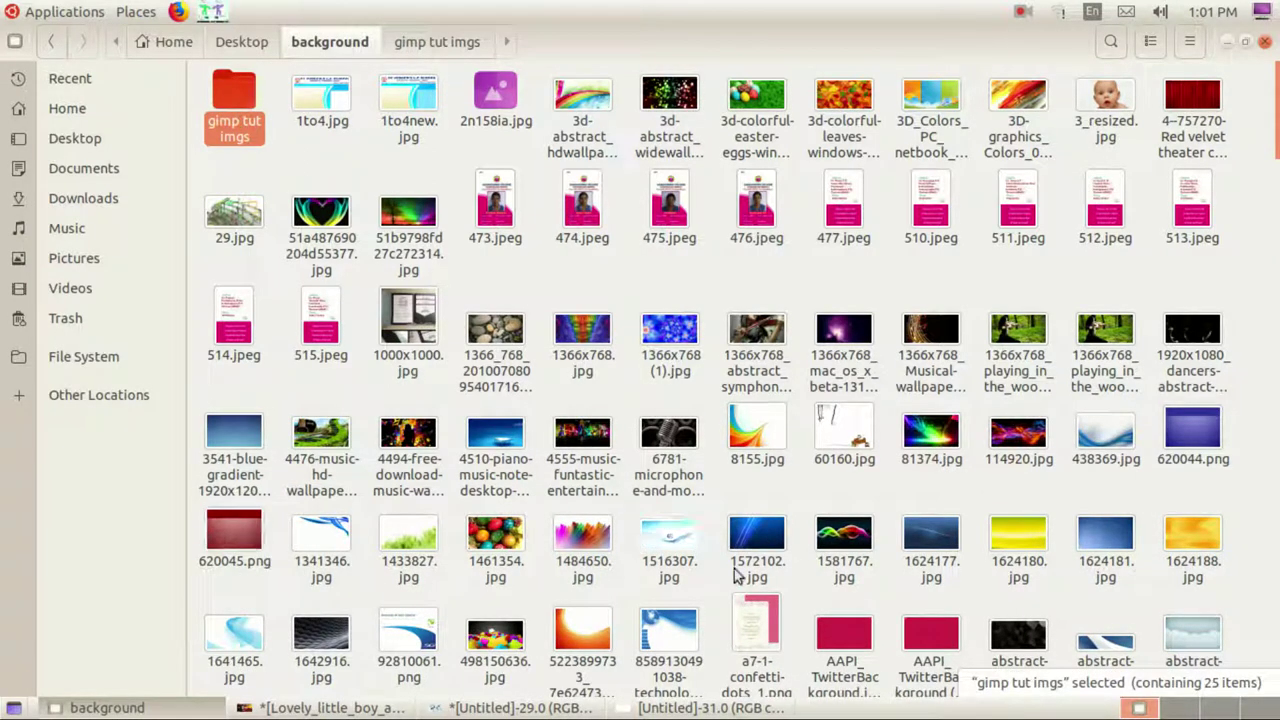
pyautogui.moveTo(1192, 438); pyautogui.dragTo(651, 363)
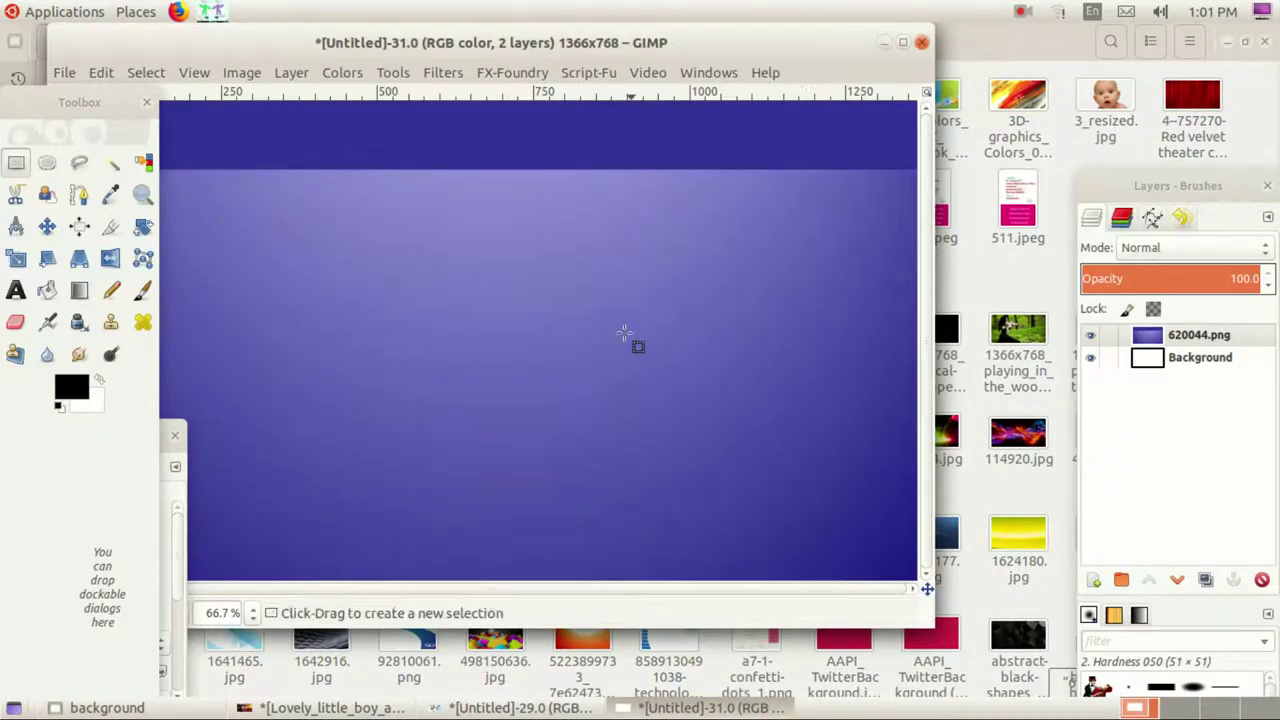
pyautogui.moveTo(794, 57); pyautogui.dragTo(907, 91)
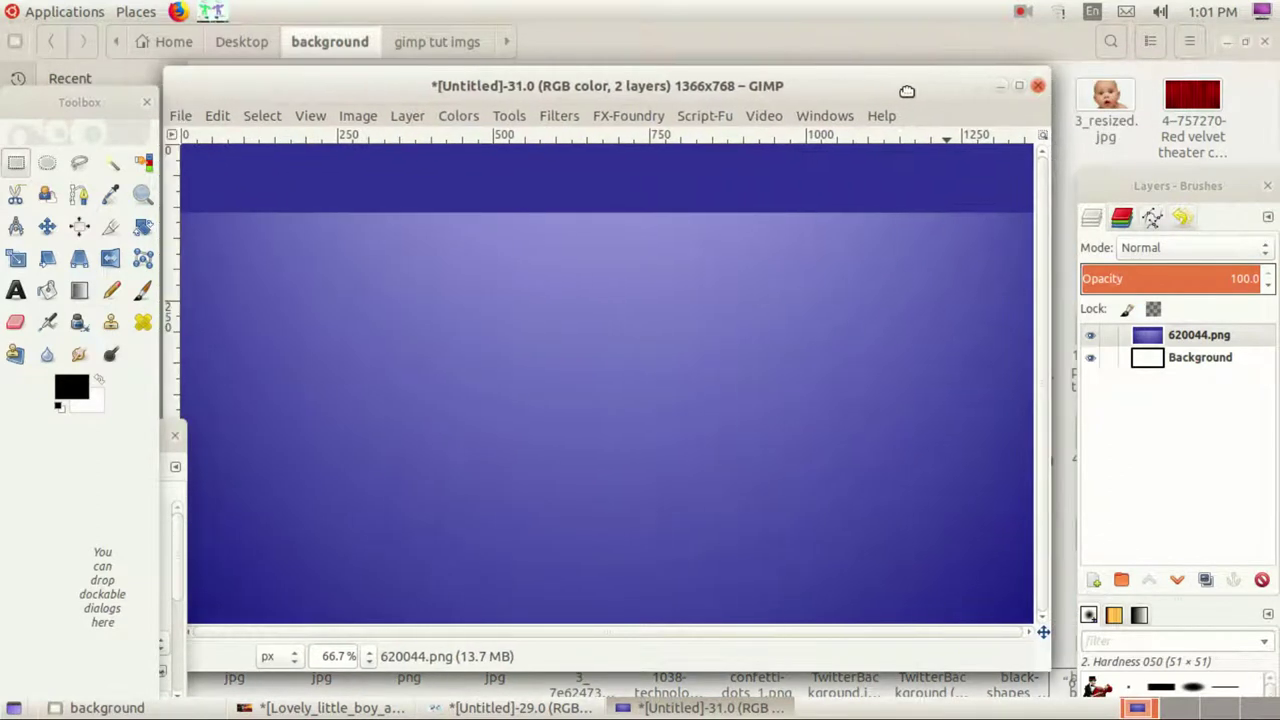
pyautogui.click(330, 707)
# Step: Copy the cut-out boy-and-girl couple via Edit > Copy
pyautogui.rightClick(570, 476)
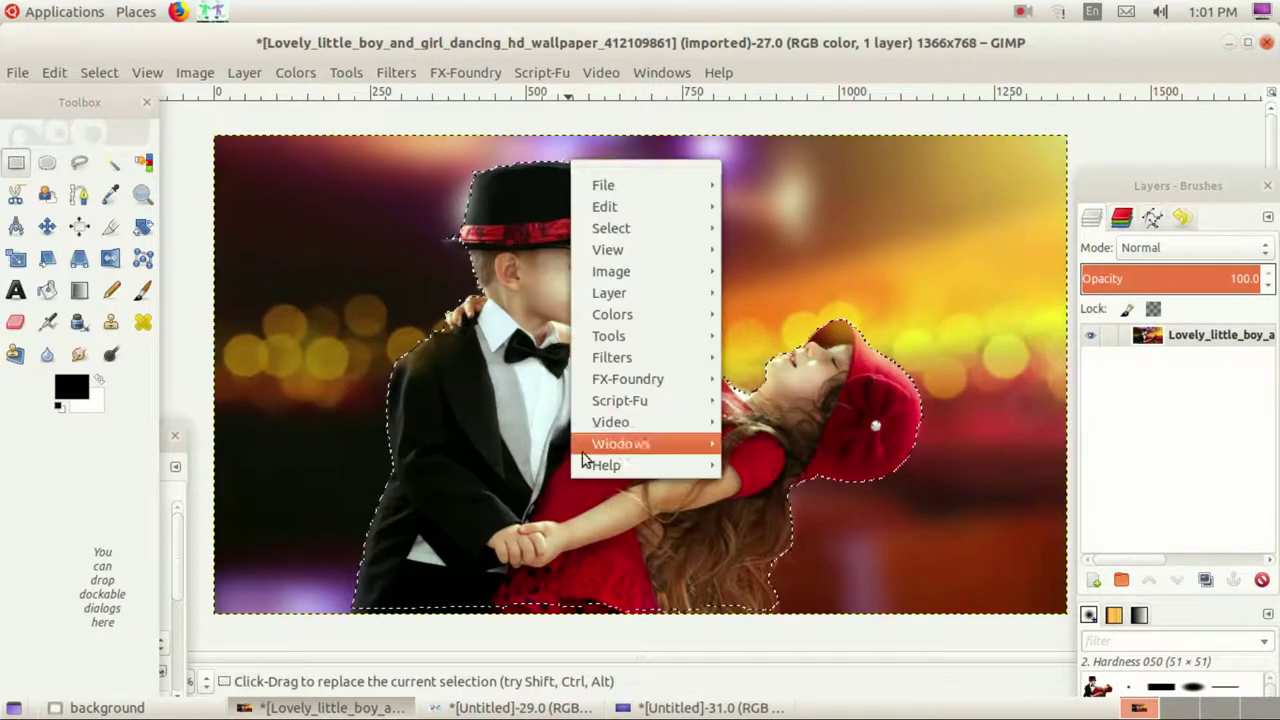
pyautogui.moveTo(632, 208)
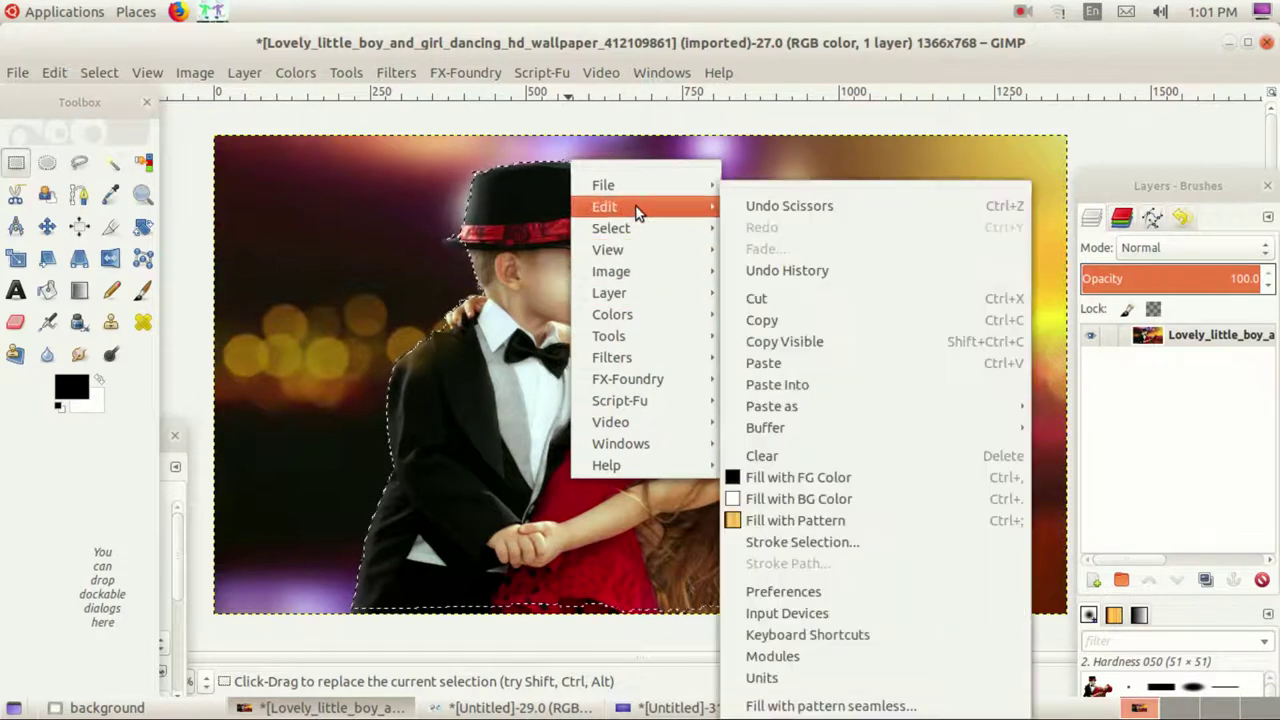
pyautogui.click(774, 325)
# Step: Paste the couple onto the Untitled-31 gradient and make it a new Pasted Layer
pyautogui.click(708, 707)
pyautogui.rightClick(500, 394)
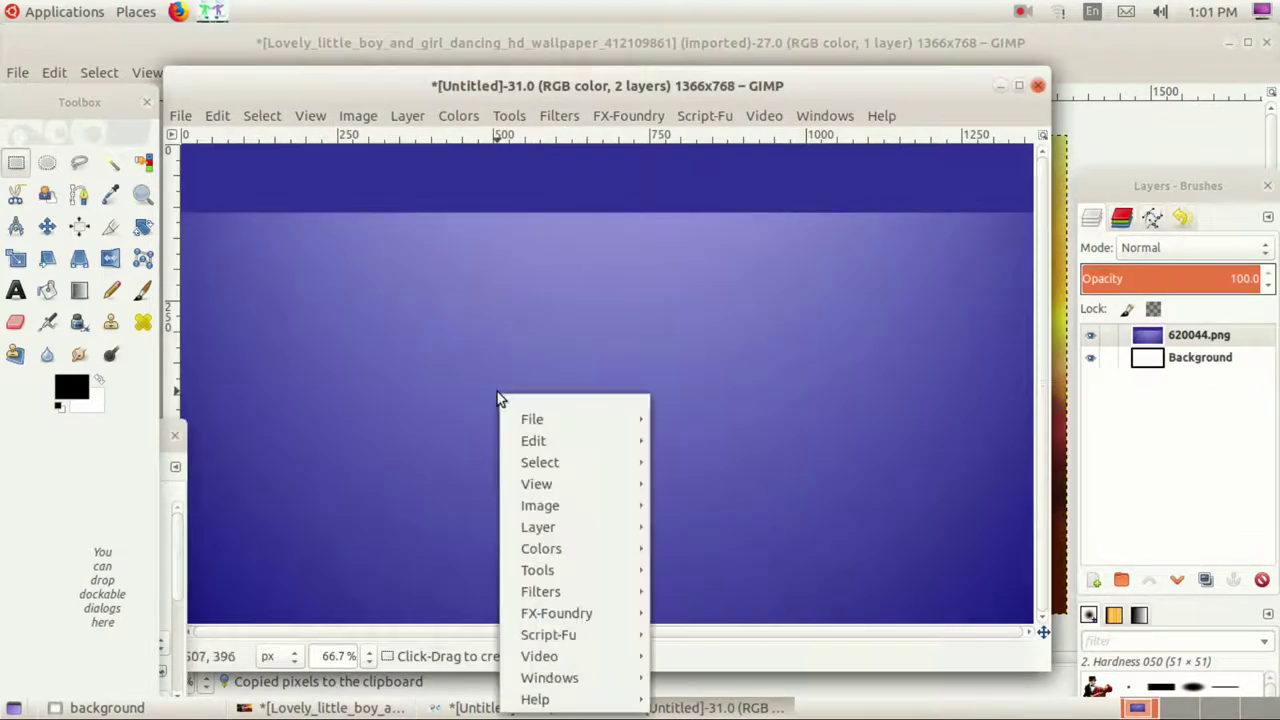
pyautogui.moveTo(598, 437)
pyautogui.click(720, 360)
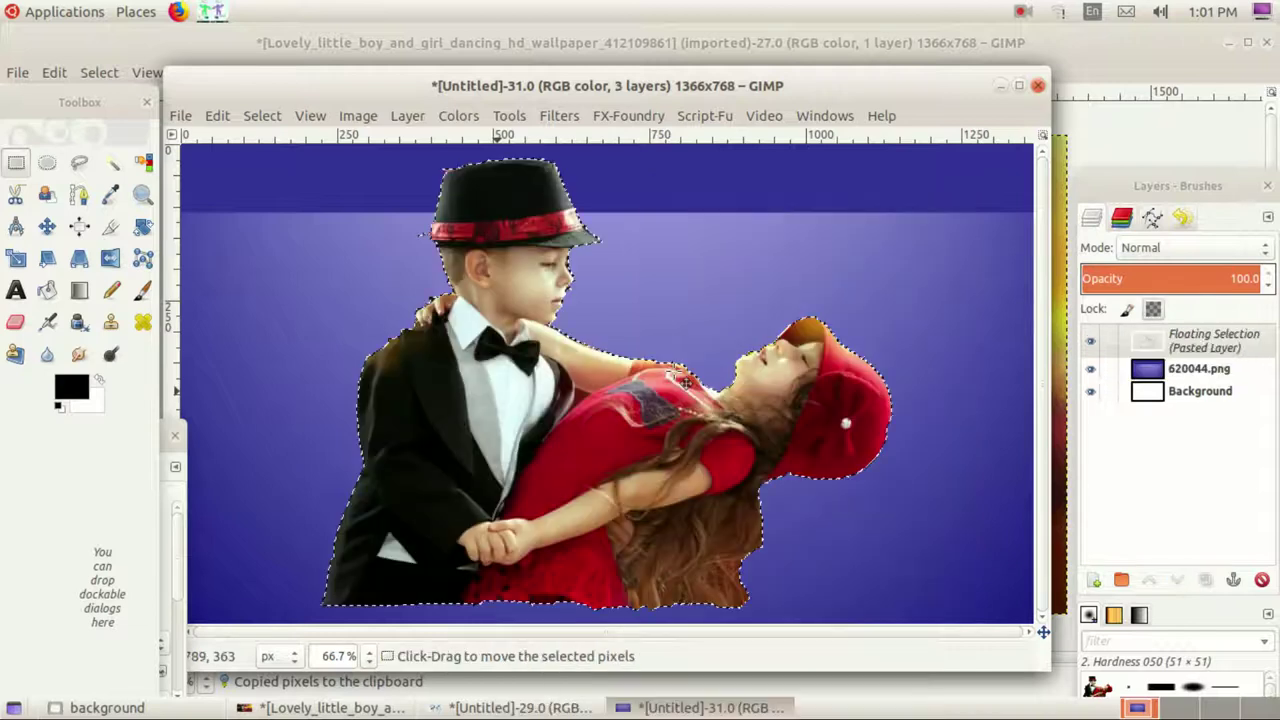
pyautogui.click(1094, 580)
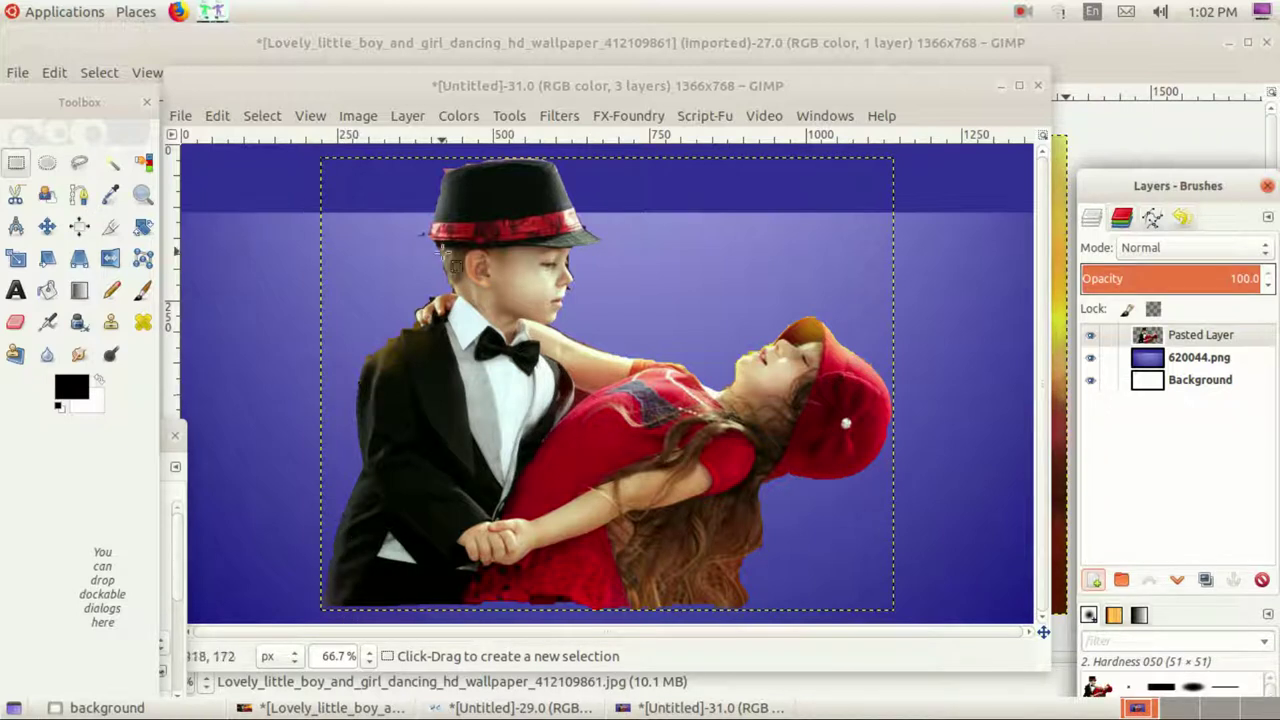
# Step: Remove the pasted couple from the Untitled-31 gradient, then switch to the Untitled-29 two-dancers image
pyautogui.click(330, 707)
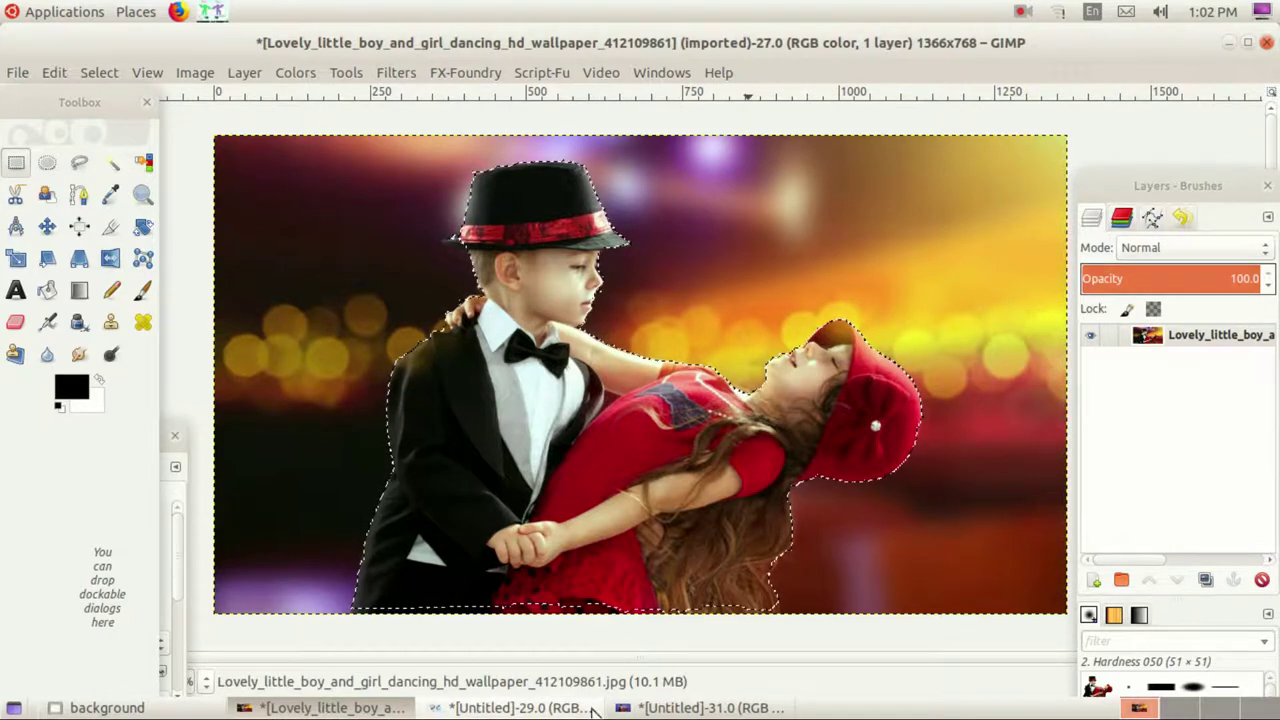
pyautogui.click(700, 708)
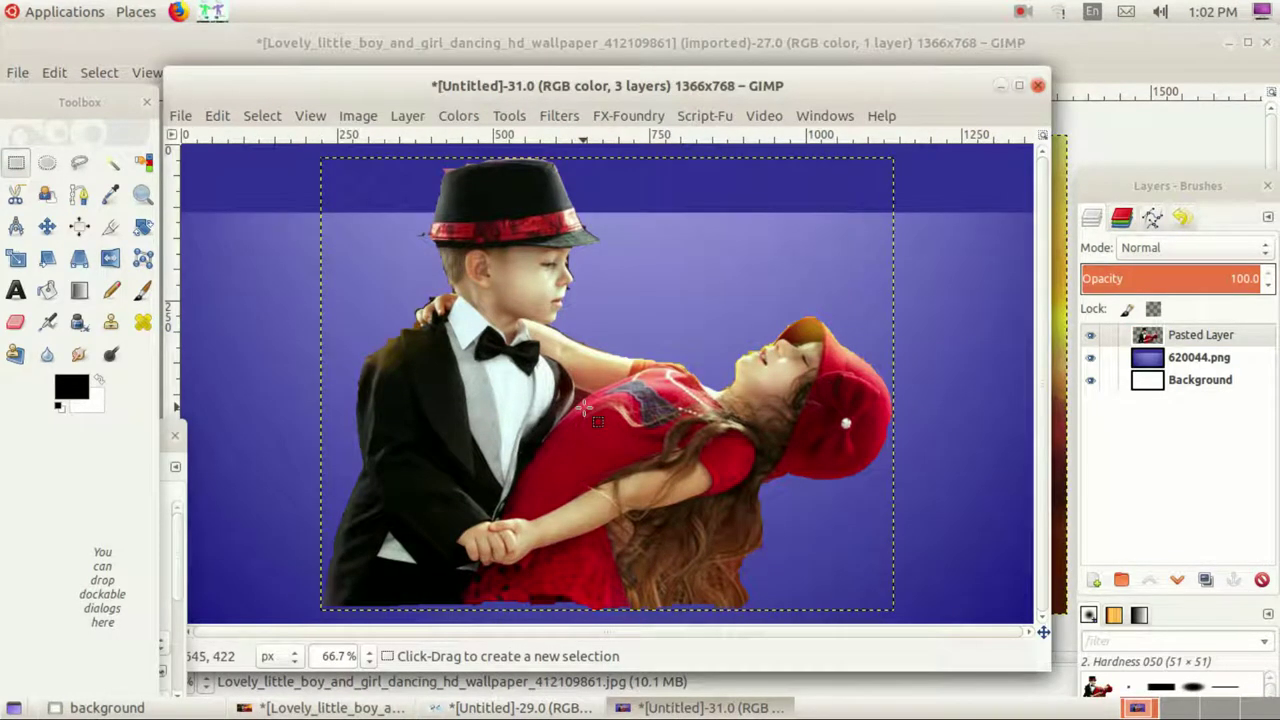
pyautogui.keyDown('ctrl'); pyautogui.keyDown('alt'); pyautogui.click(640, 550); pyautogui.keyUp('alt'); pyautogui.keyUp('ctrl')
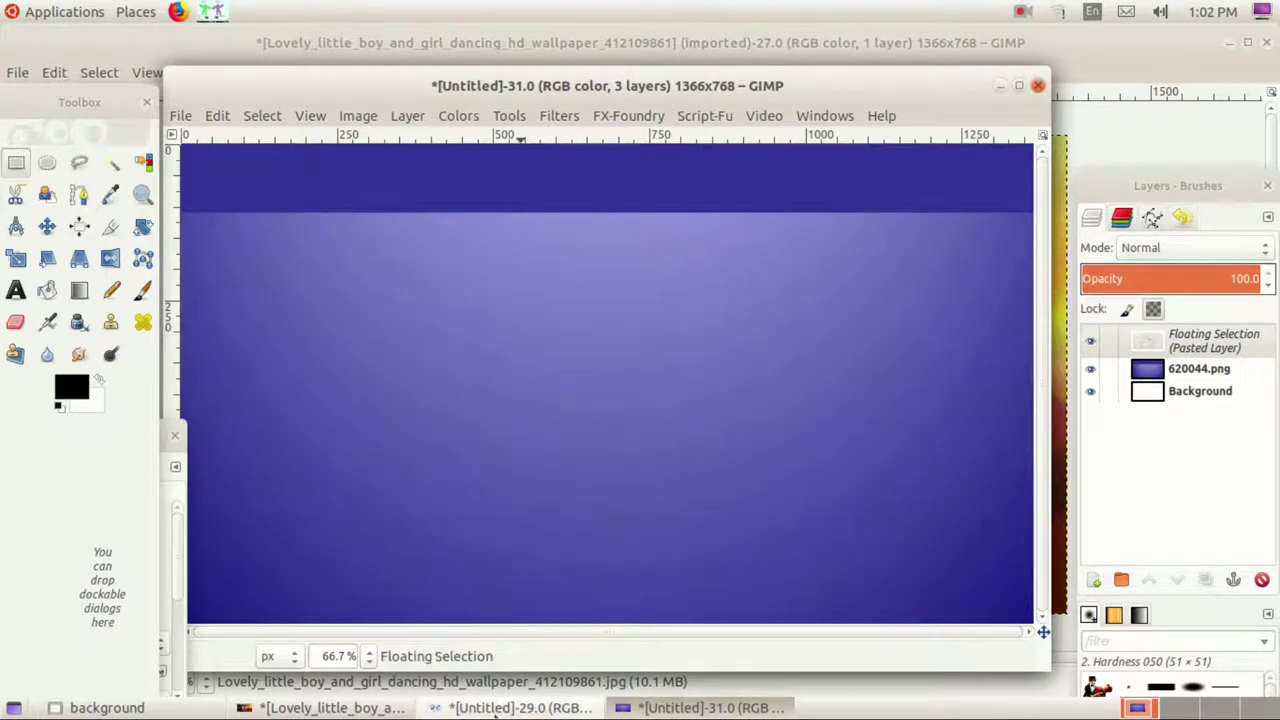
pyautogui.click(512, 707)
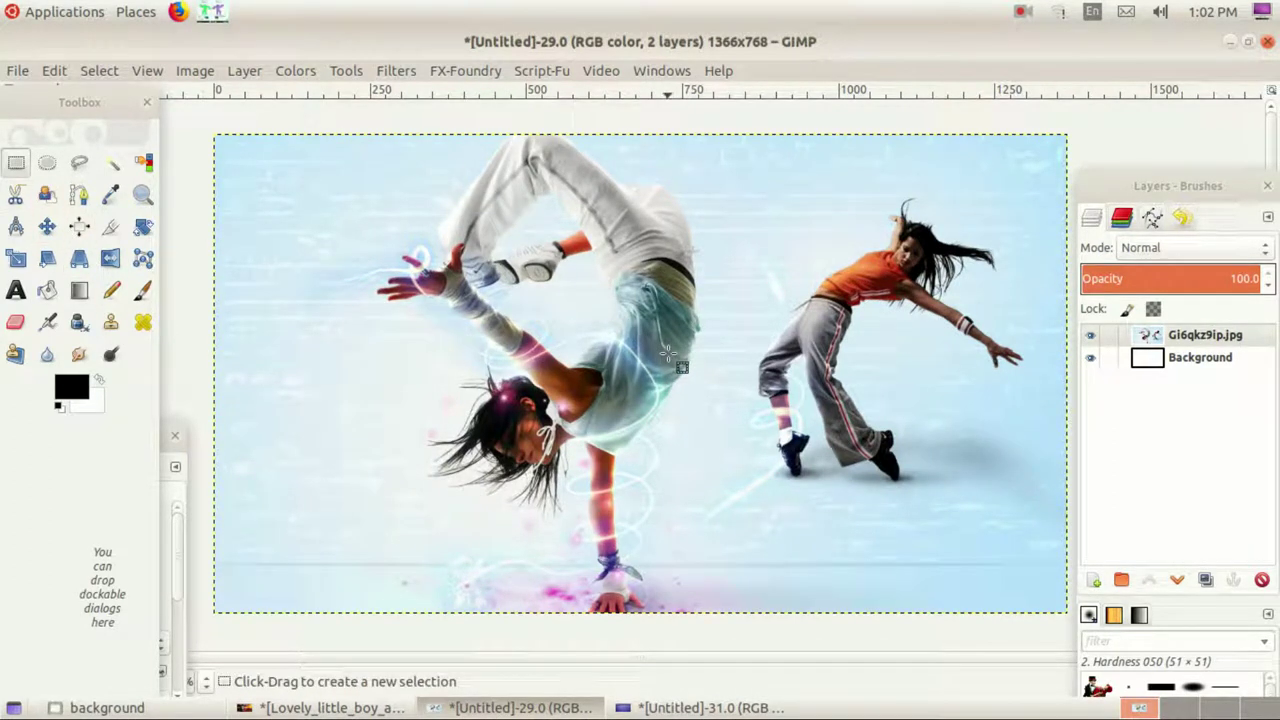
# Step: With Intelligent Scissors, trace the right dancer from her leg over shoulder, head, hair and hand
pyautogui.click(20, 199)
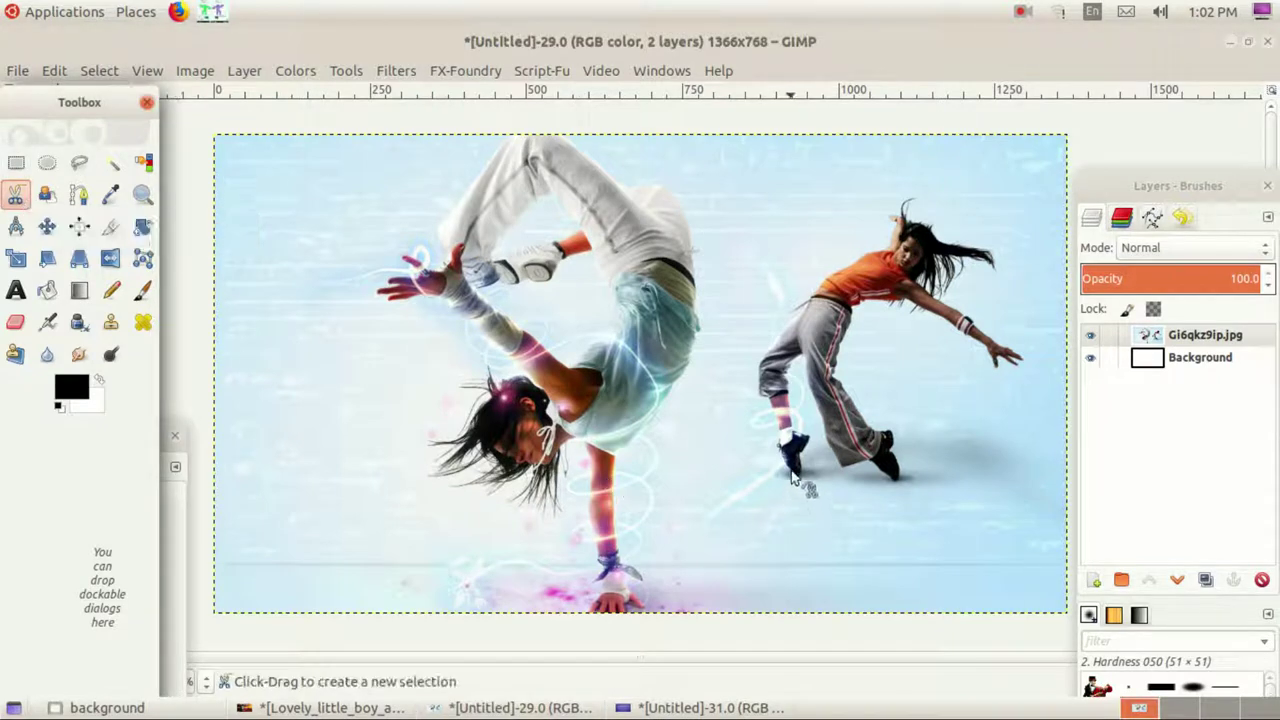
pyautogui.click(765, 449)
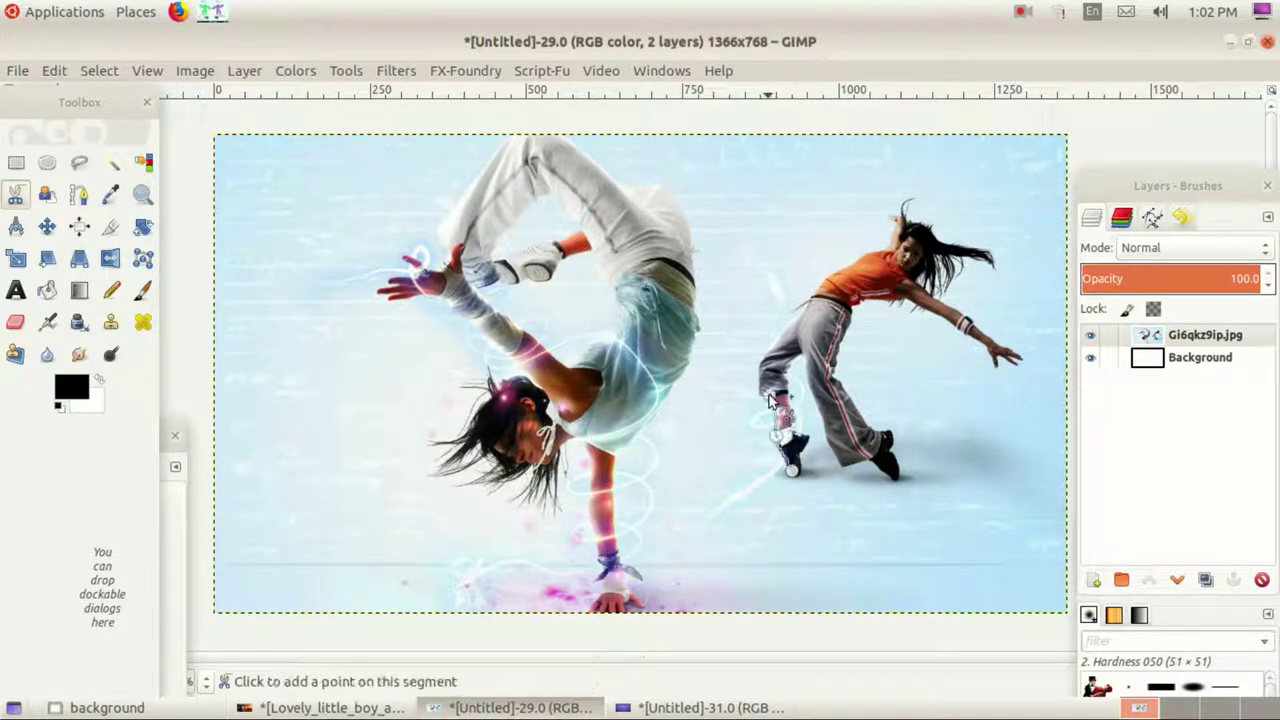
pyautogui.click(786, 326)
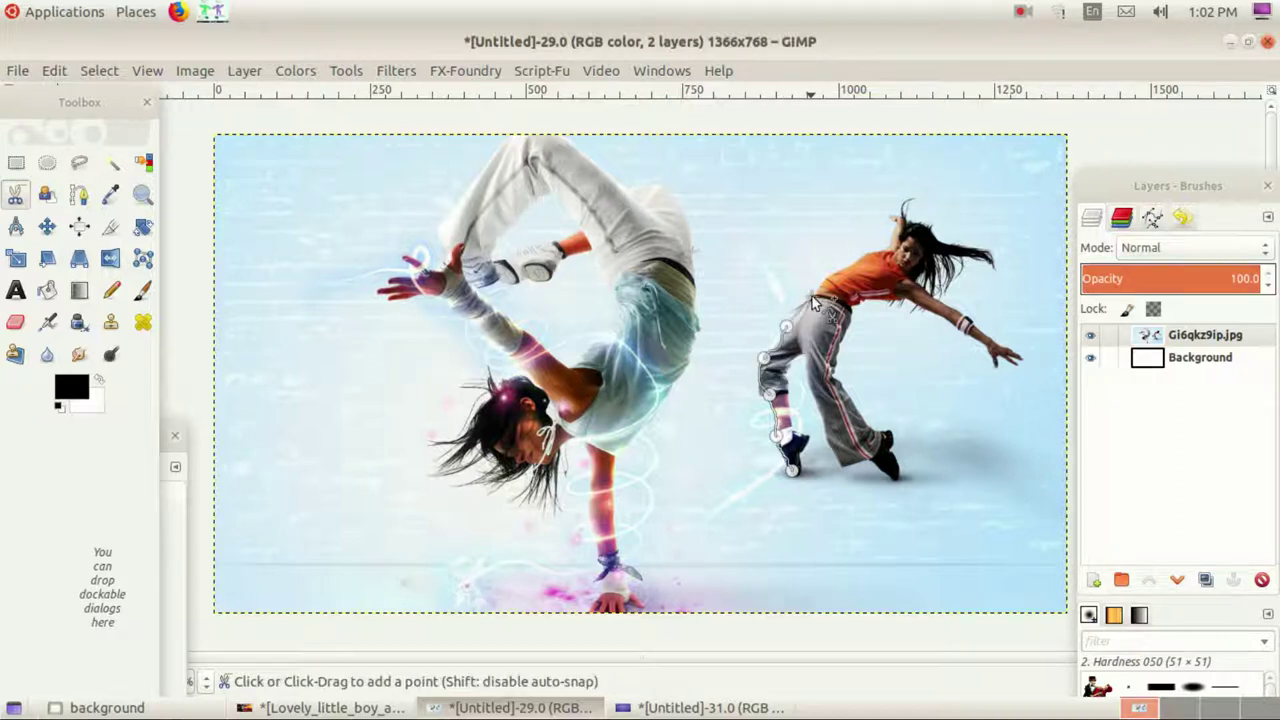
pyautogui.click(863, 256)
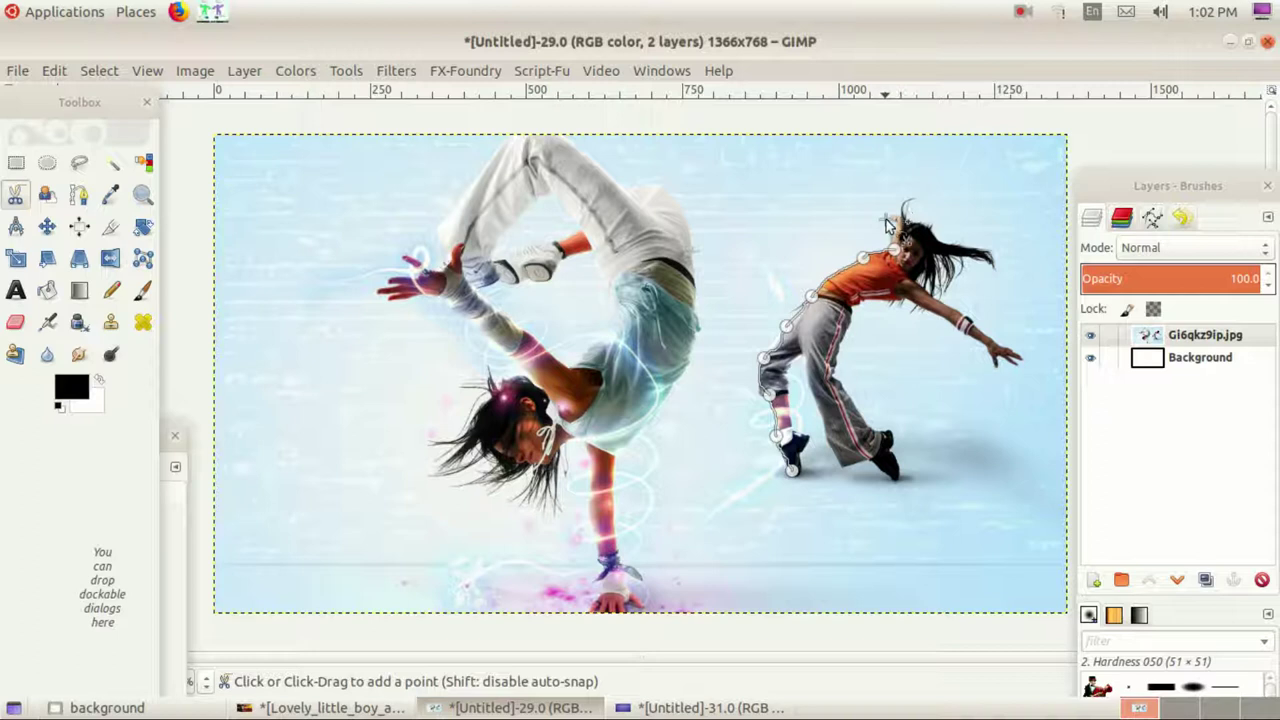
pyautogui.click(890, 216)
pyautogui.click(914, 200)
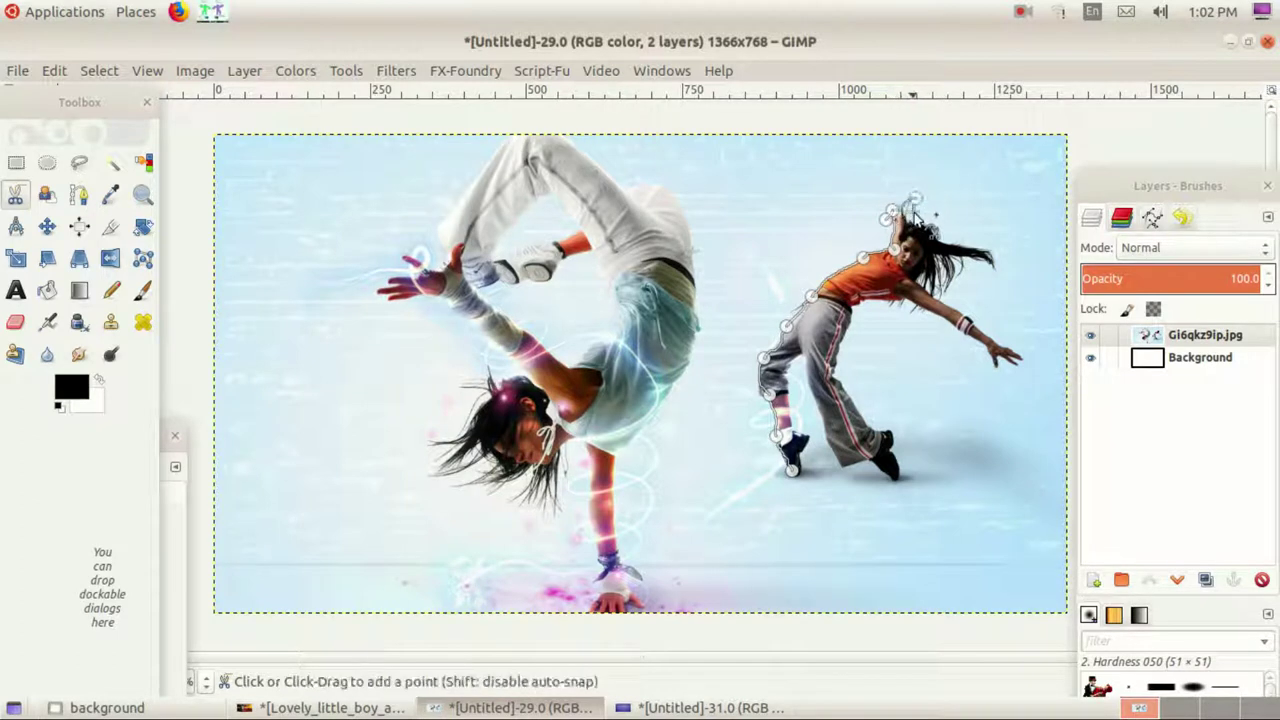
pyautogui.click(991, 251)
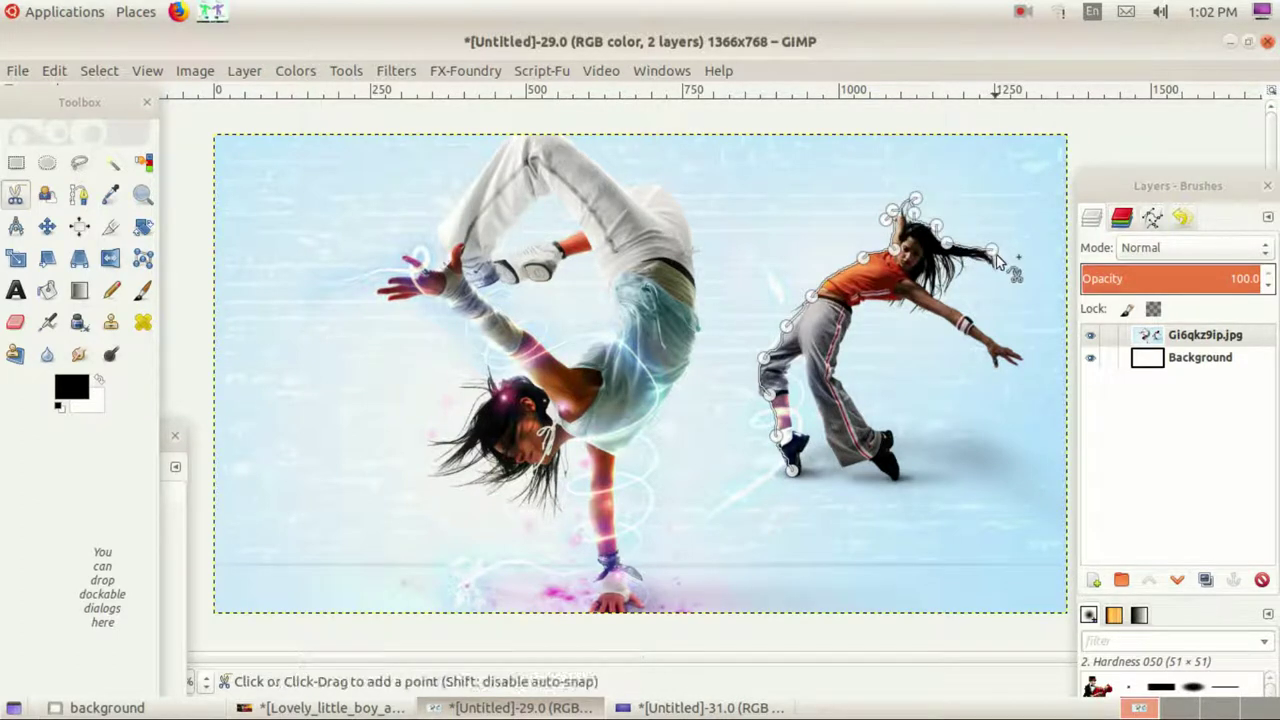
pyautogui.click(1003, 368)
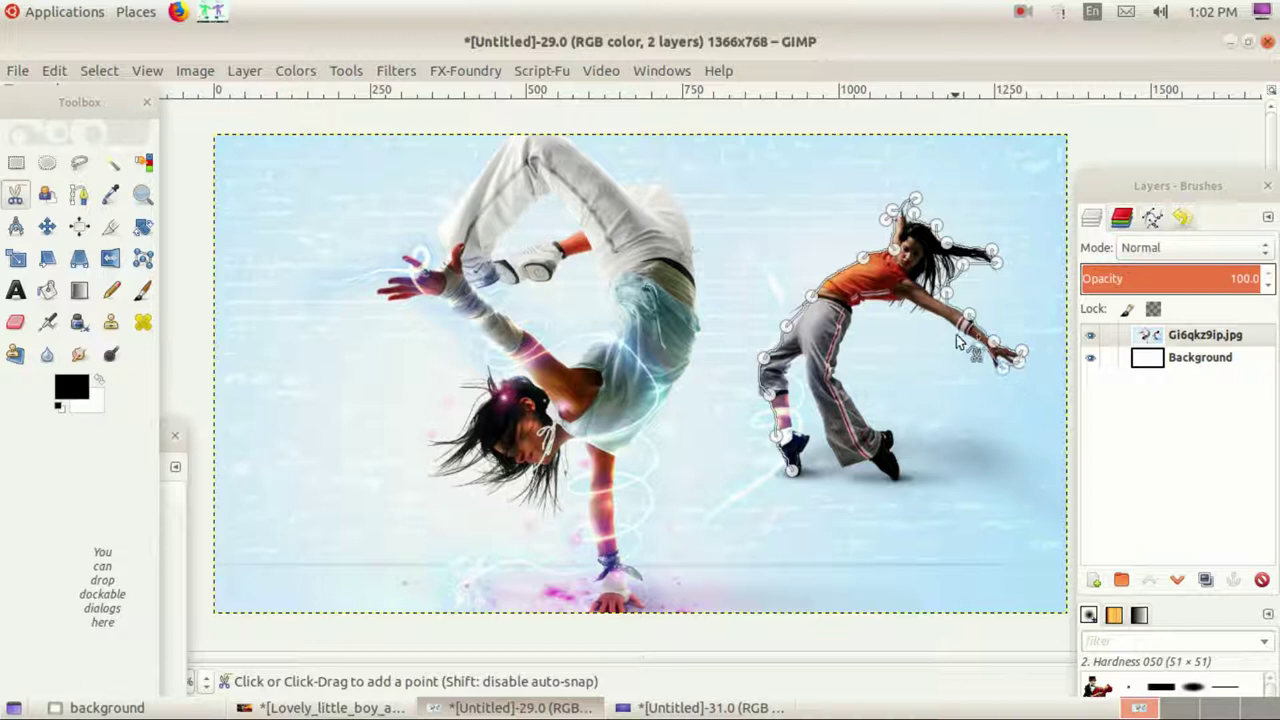
pyautogui.click(927, 310)
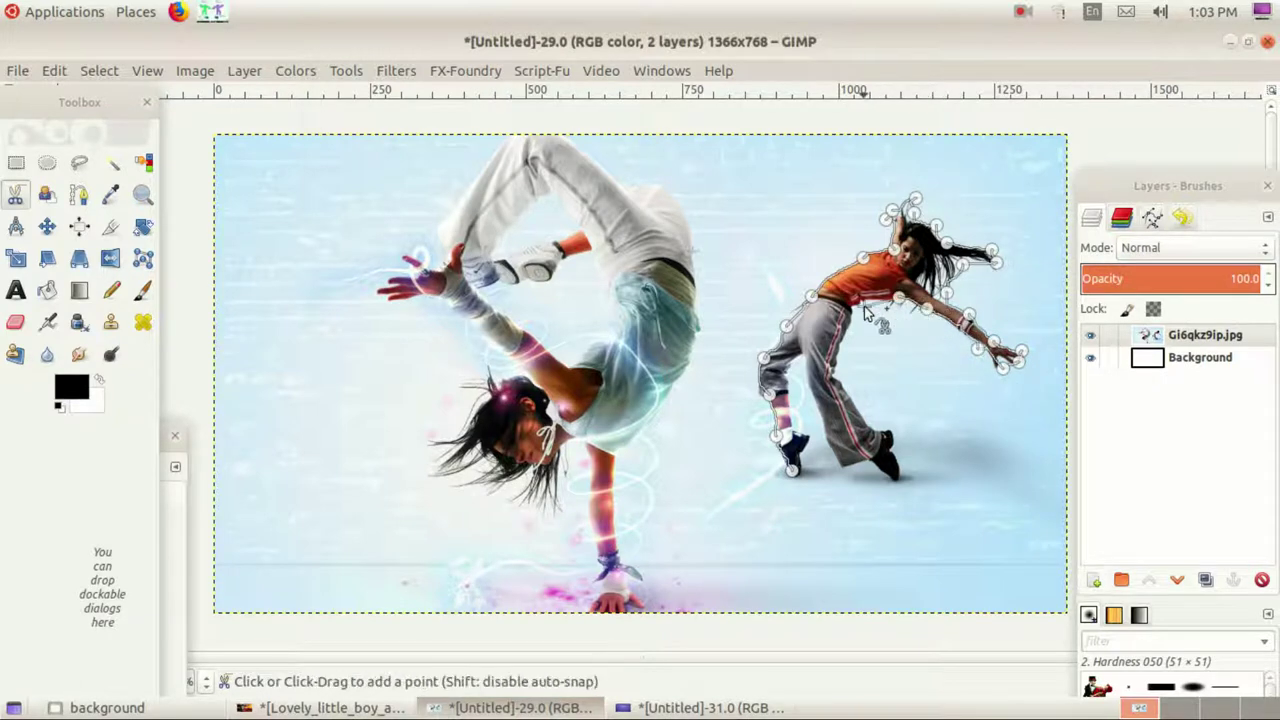
# Step: Trace her inner leg, feet and back leg, close the outline and convert it to a selection
pyautogui.click(848, 375)
pyautogui.click(862, 414)
pyautogui.click(889, 432)
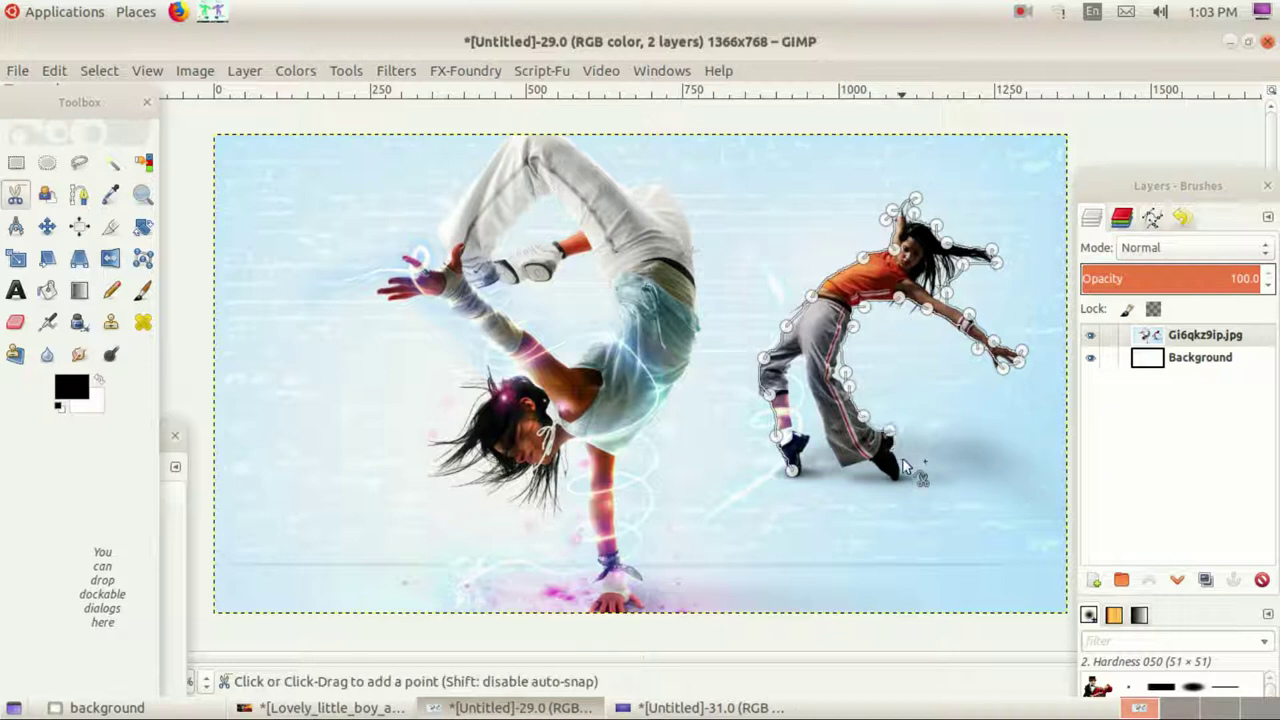
pyautogui.click(902, 480)
pyautogui.click(854, 470)
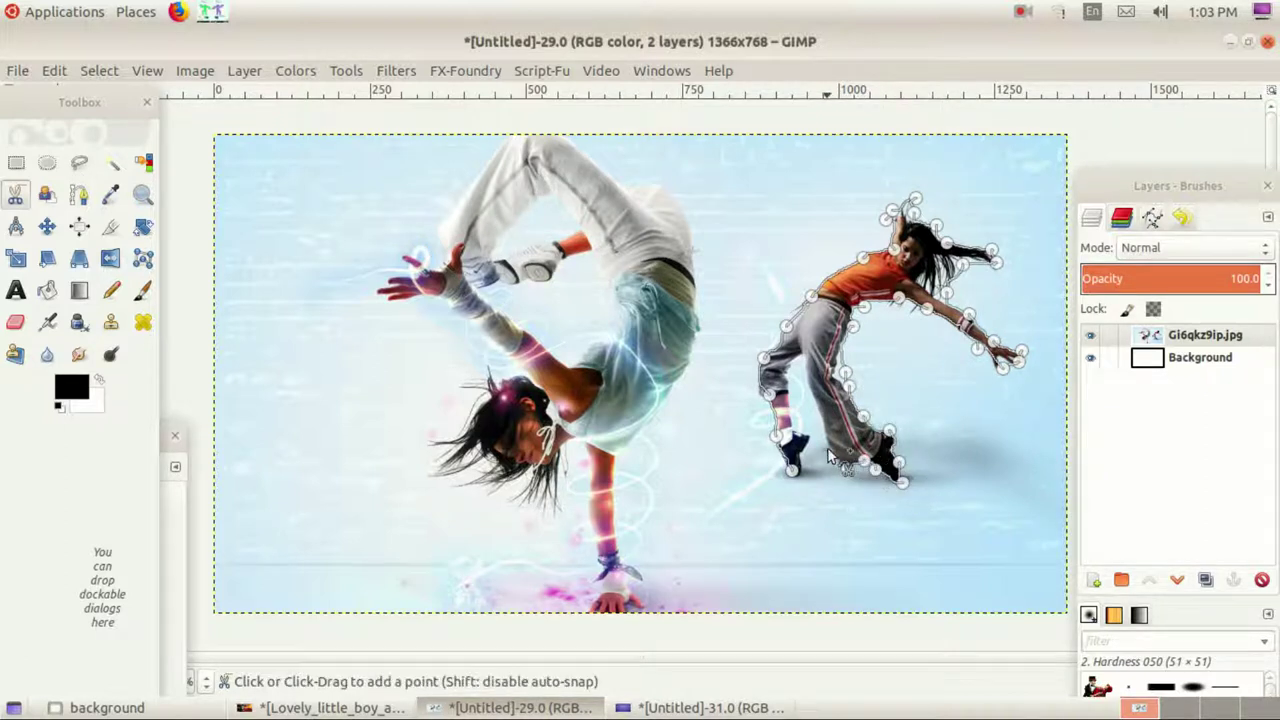
pyautogui.click(802, 357)
pyautogui.click(787, 375)
pyautogui.click(797, 411)
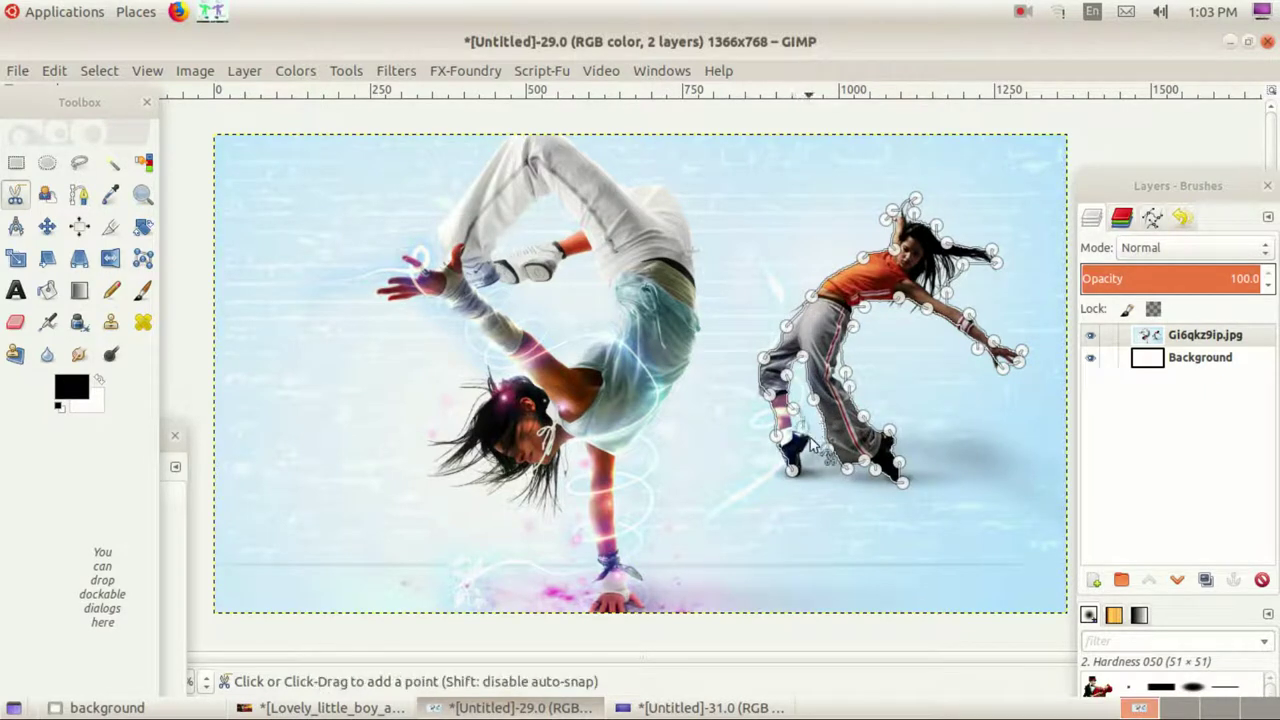
pyautogui.click(797, 466)
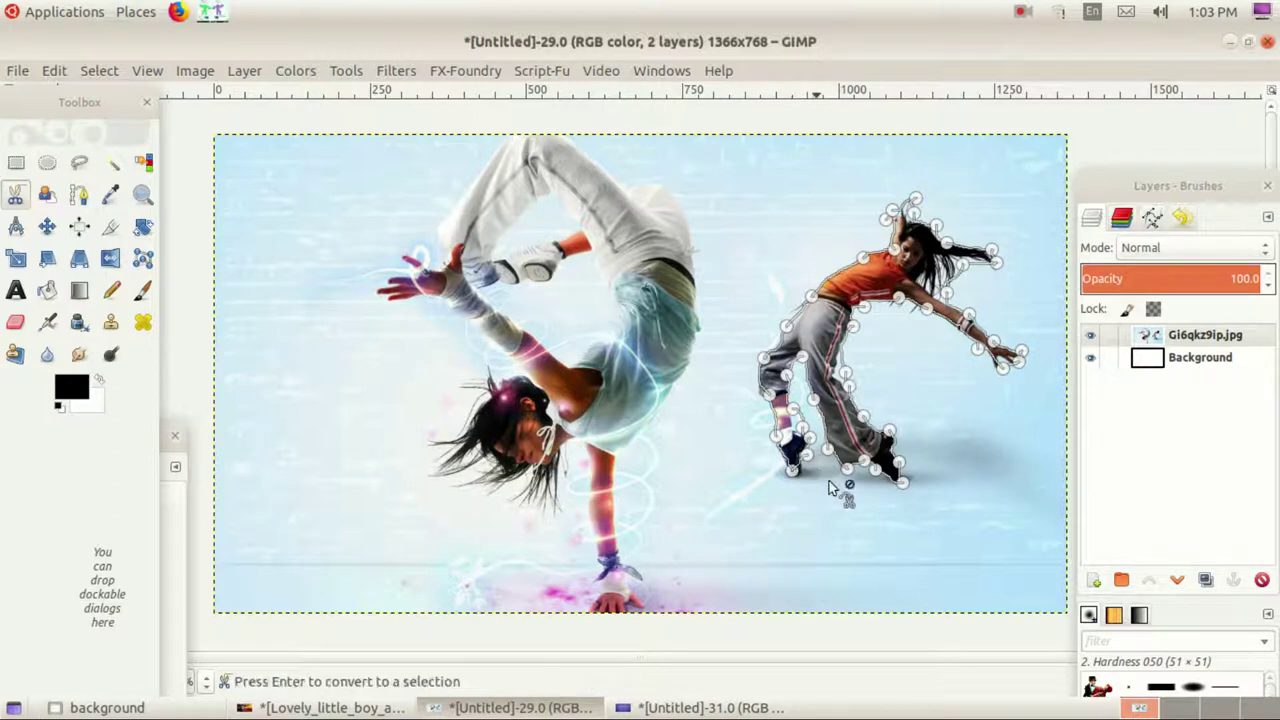
pyautogui.click(826, 323)
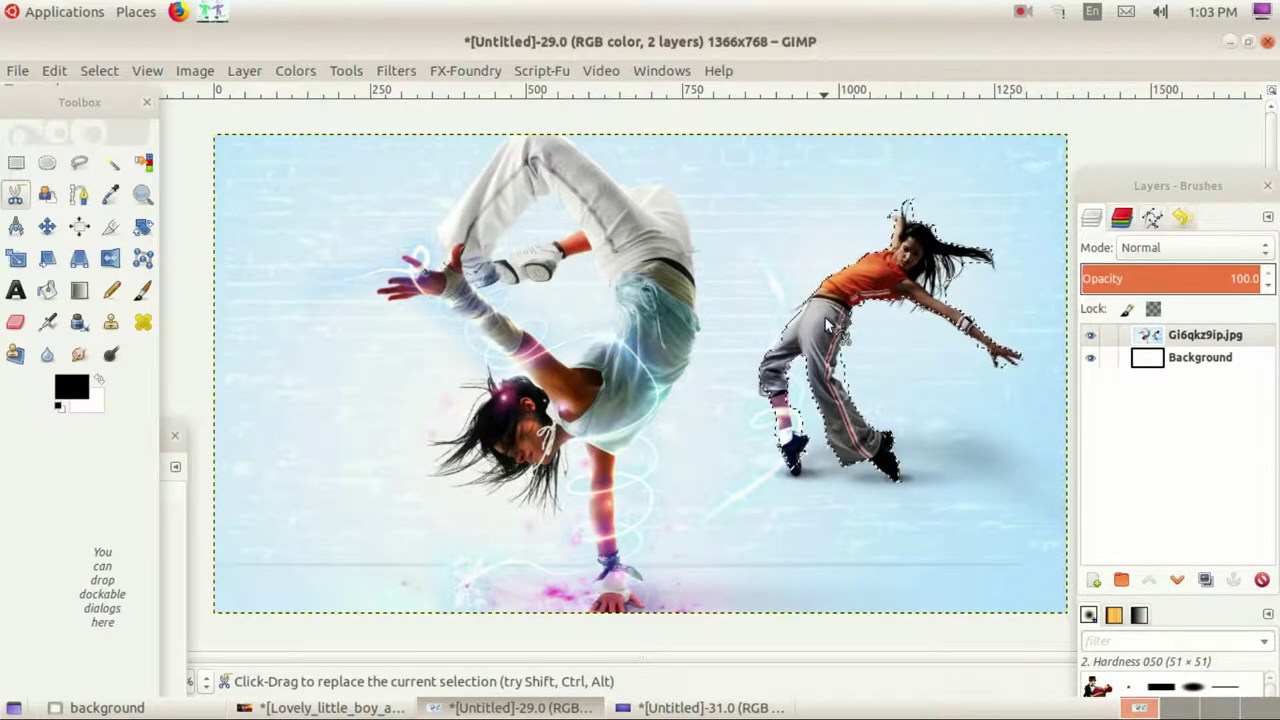
# Step: Copy the selected orange-shirted dancer
pyautogui.rightClick(826, 323)
pyautogui.moveTo(860, 365)
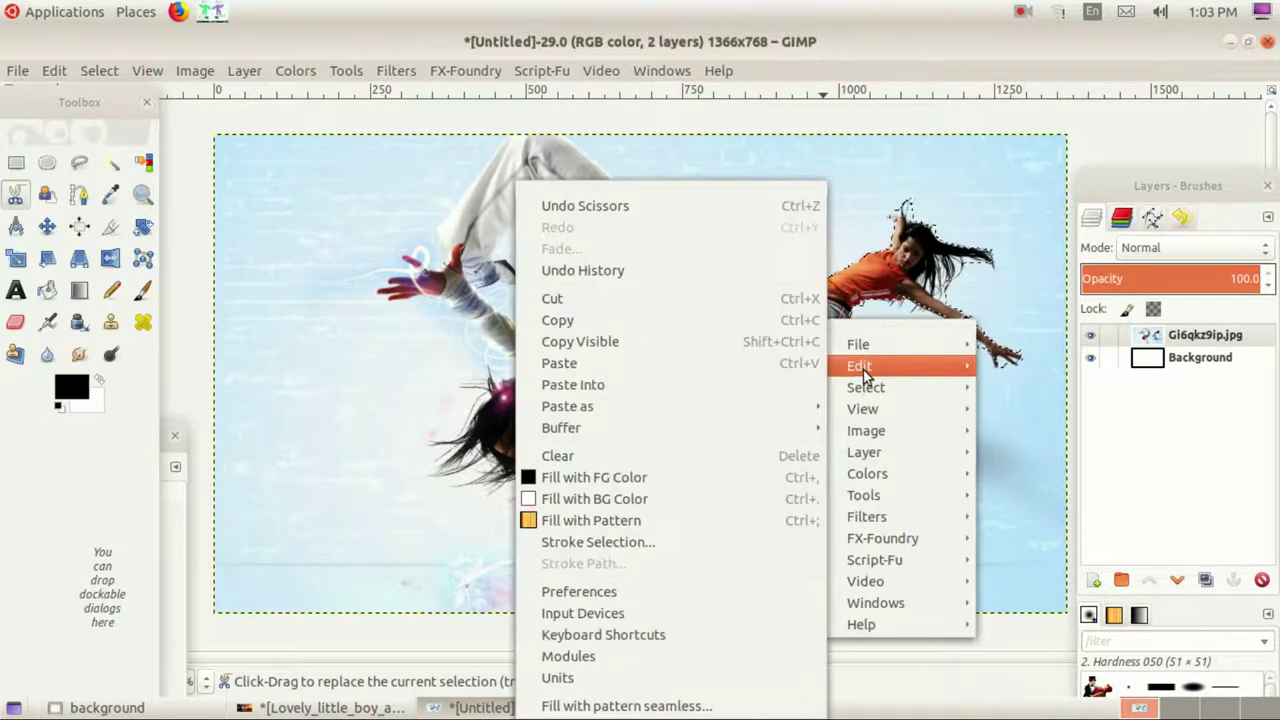
pyautogui.click(657, 321)
# Step: Paste her into the purple gradient image as a new layer
pyautogui.click(705, 708)
pyautogui.hotkey('ctrl', 'v')
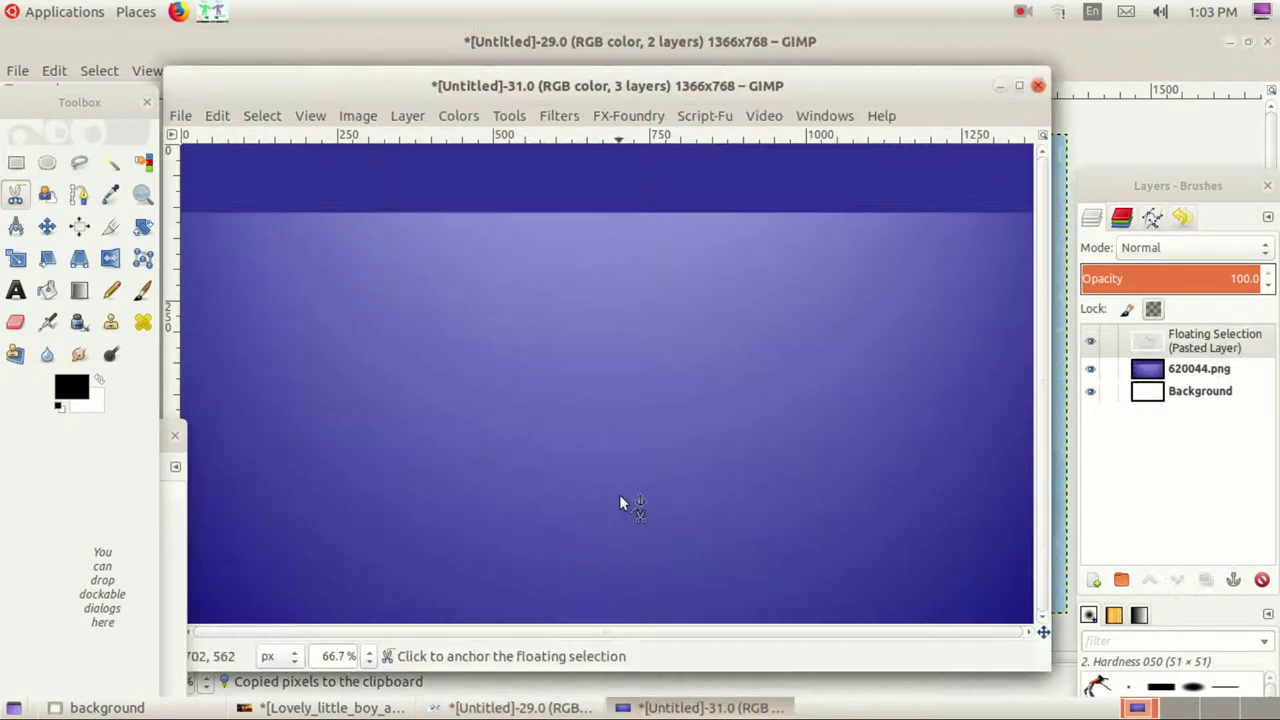
pyautogui.rightClick(619, 448)
pyautogui.moveTo(670, 175)
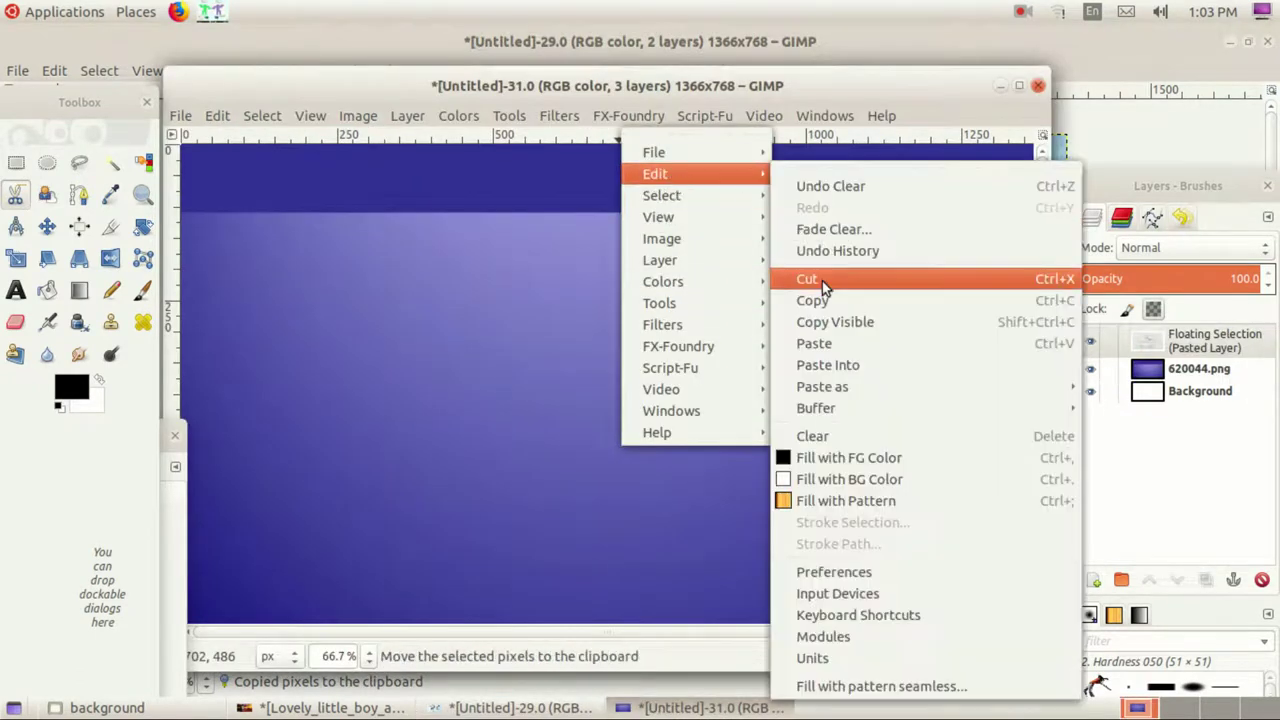
pyautogui.click(815, 344)
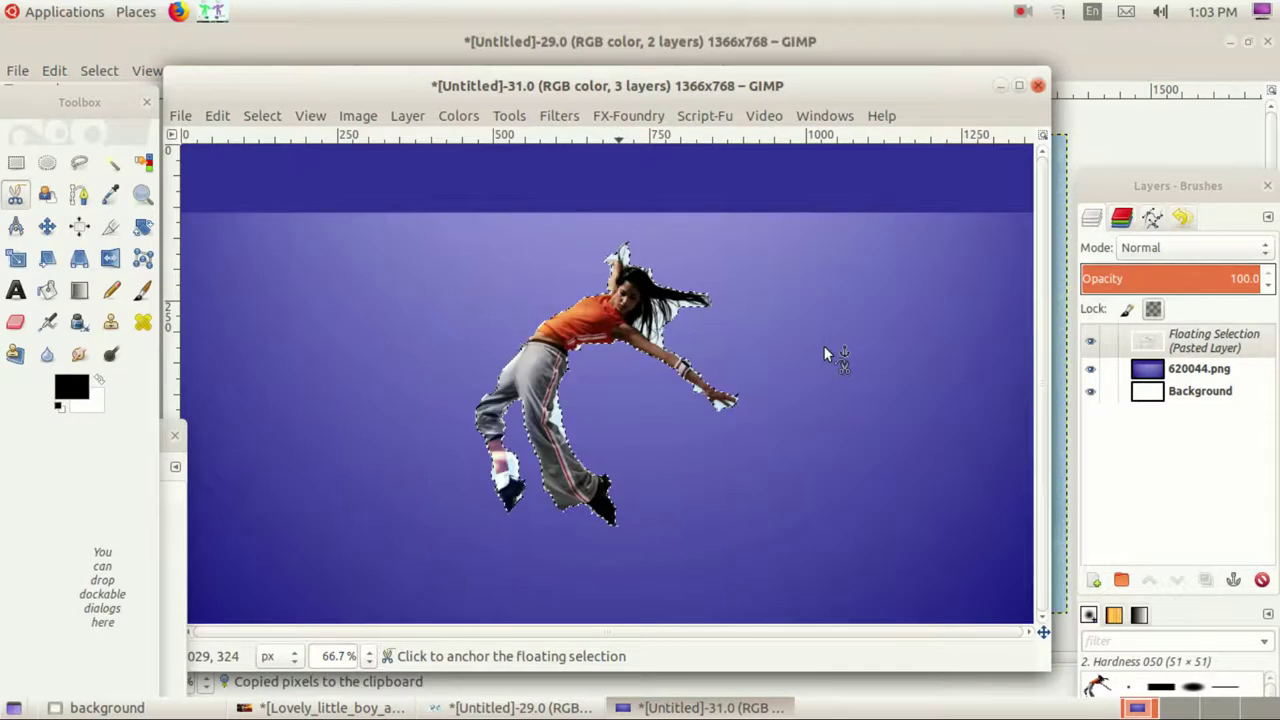
pyautogui.click(1094, 580)
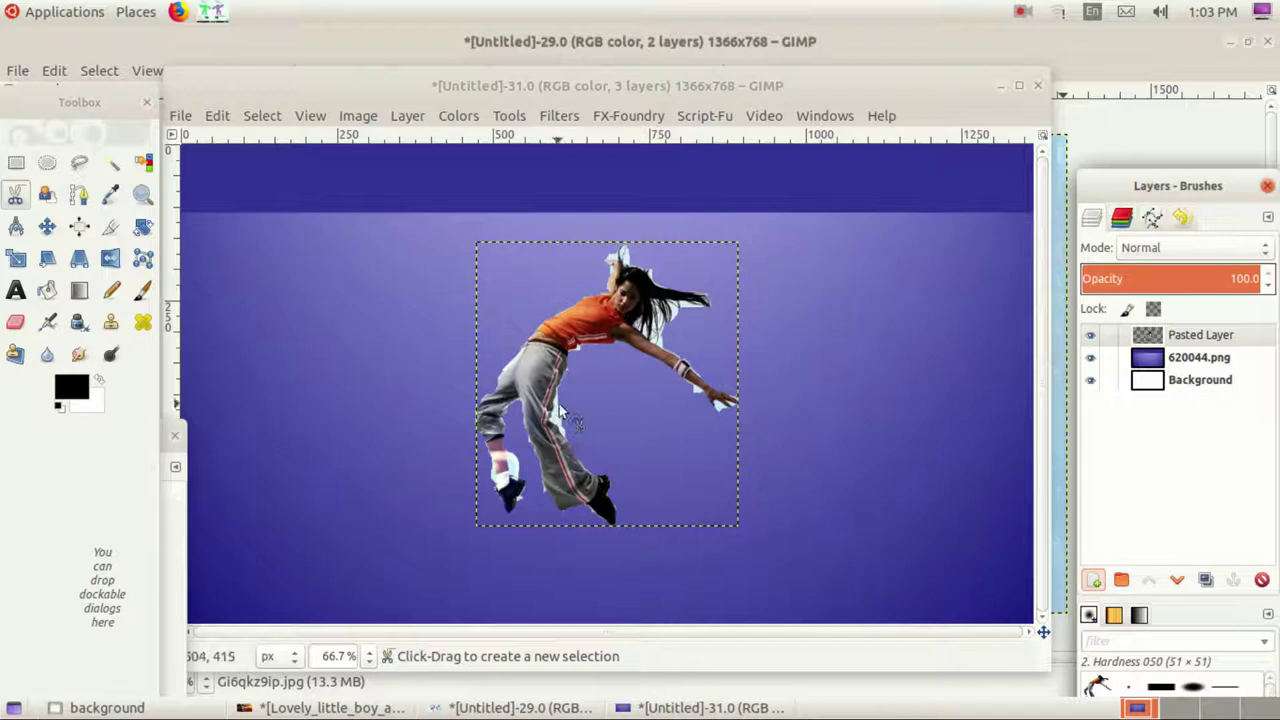
# Step: Hide and show the 620044.png gradient layer three times to check the dancer's edges, then return to Untitled-29
pyautogui.click(490, 707)
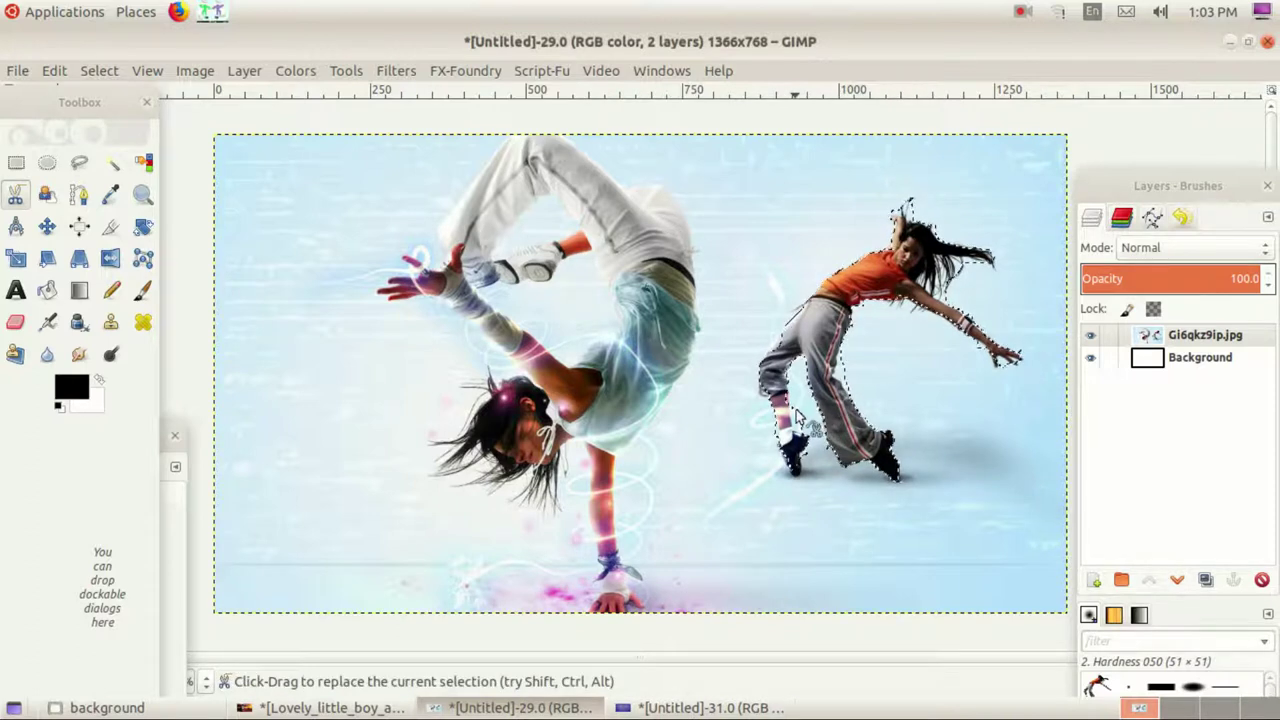
pyautogui.click(650, 706)
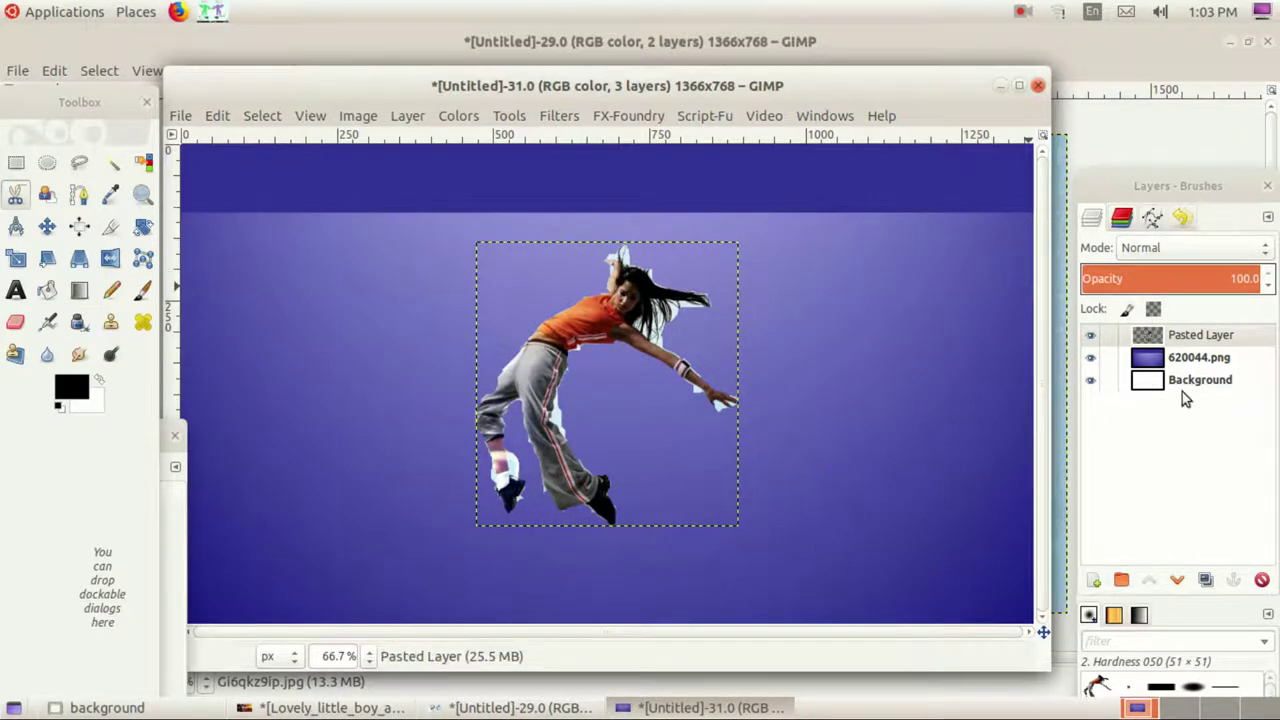
pyautogui.click(1091, 358)
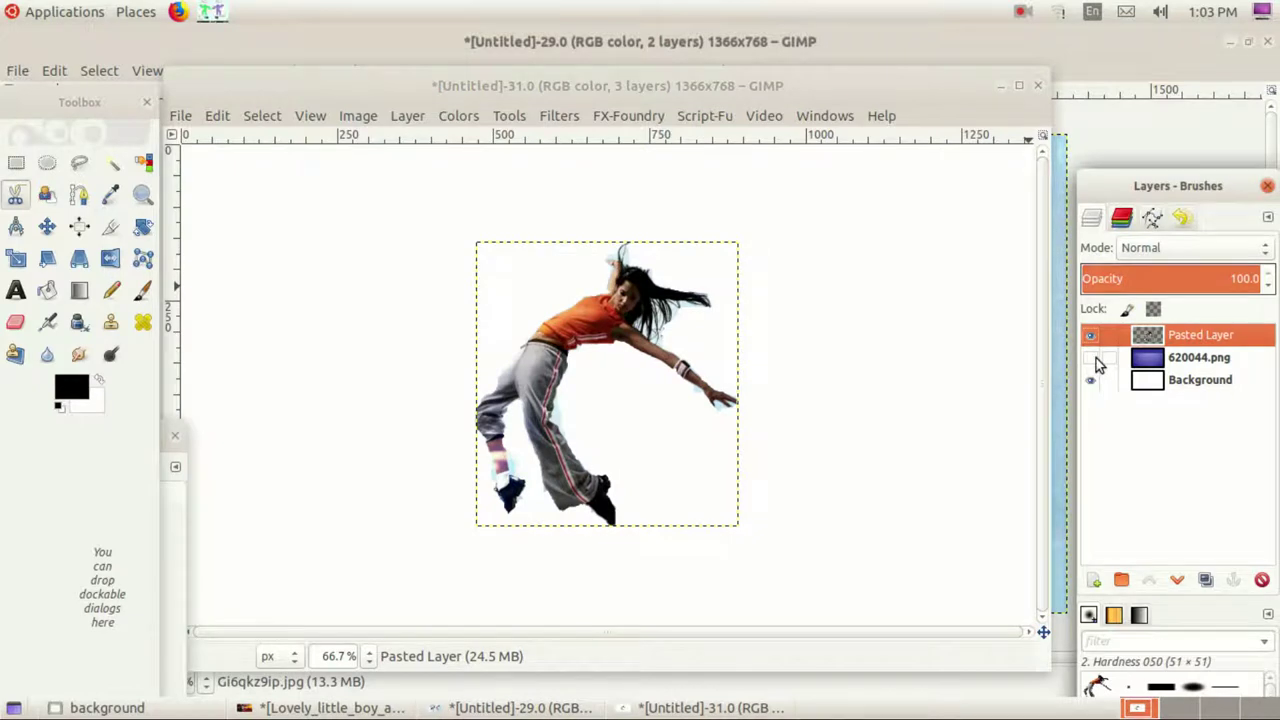
pyautogui.click(1096, 360)
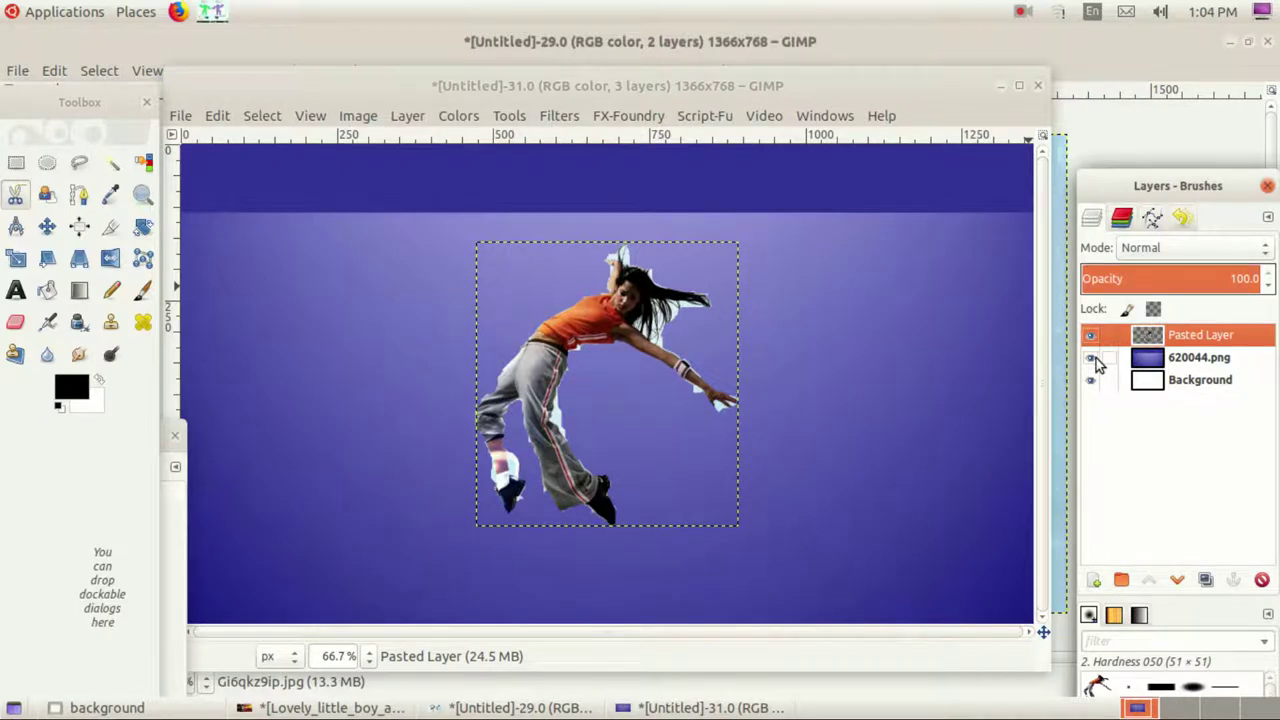
pyautogui.click(1092, 358)
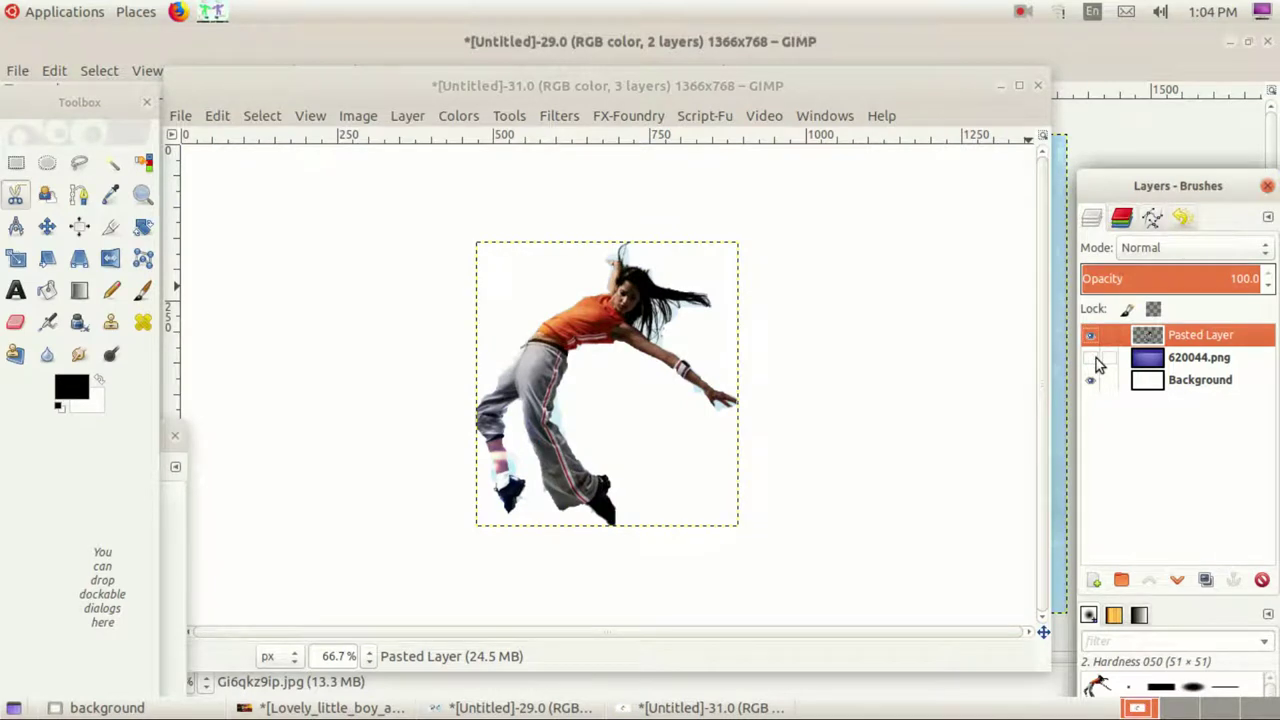
pyautogui.click(1091, 358)
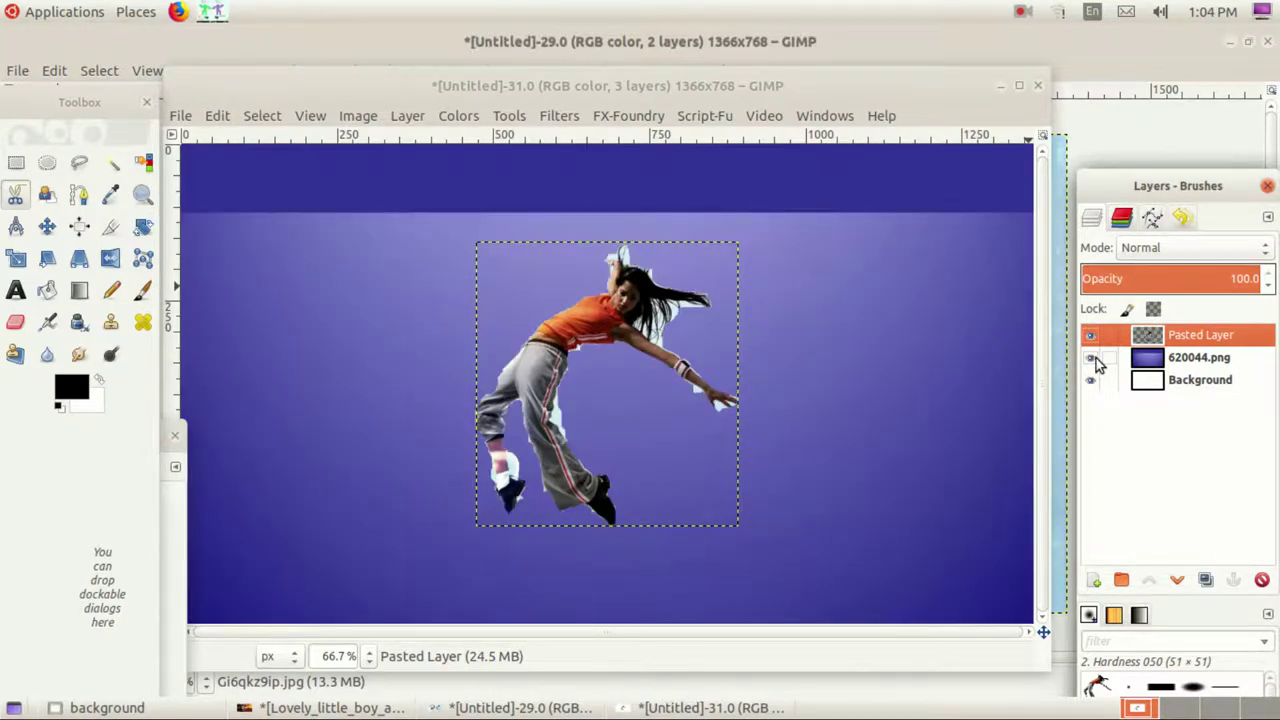
pyautogui.click(1091, 358)
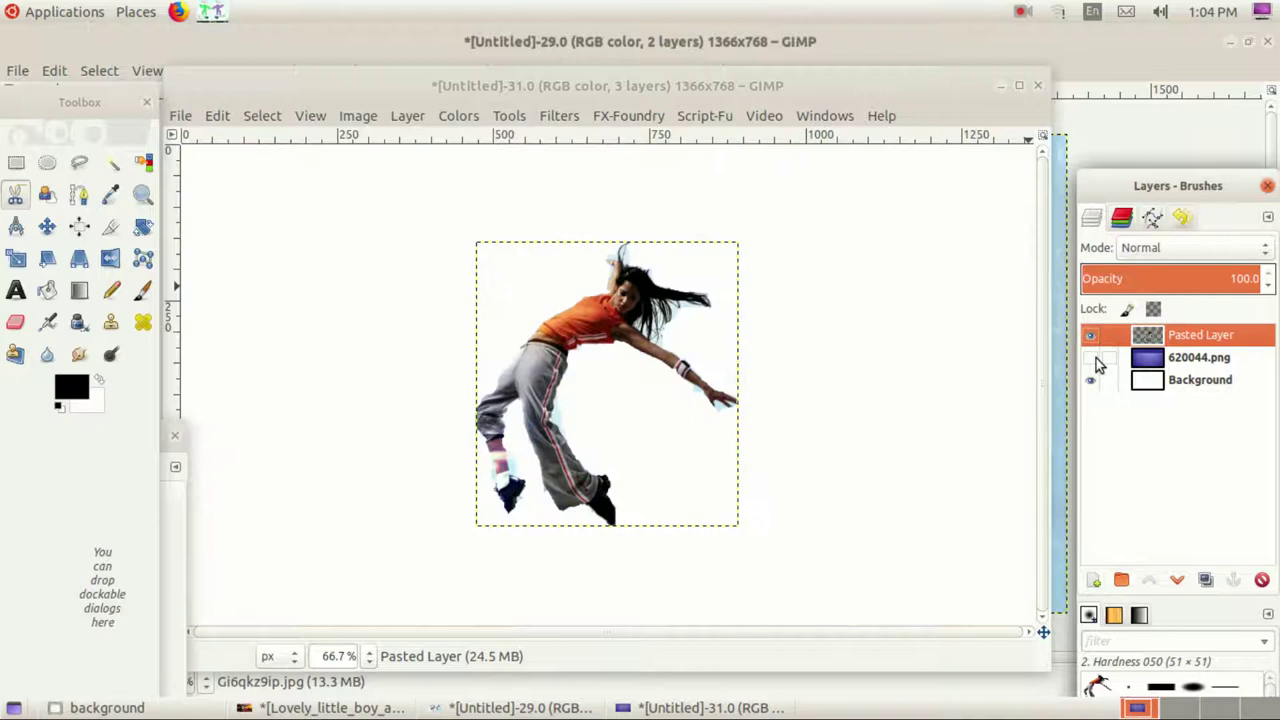
pyautogui.click(1091, 358)
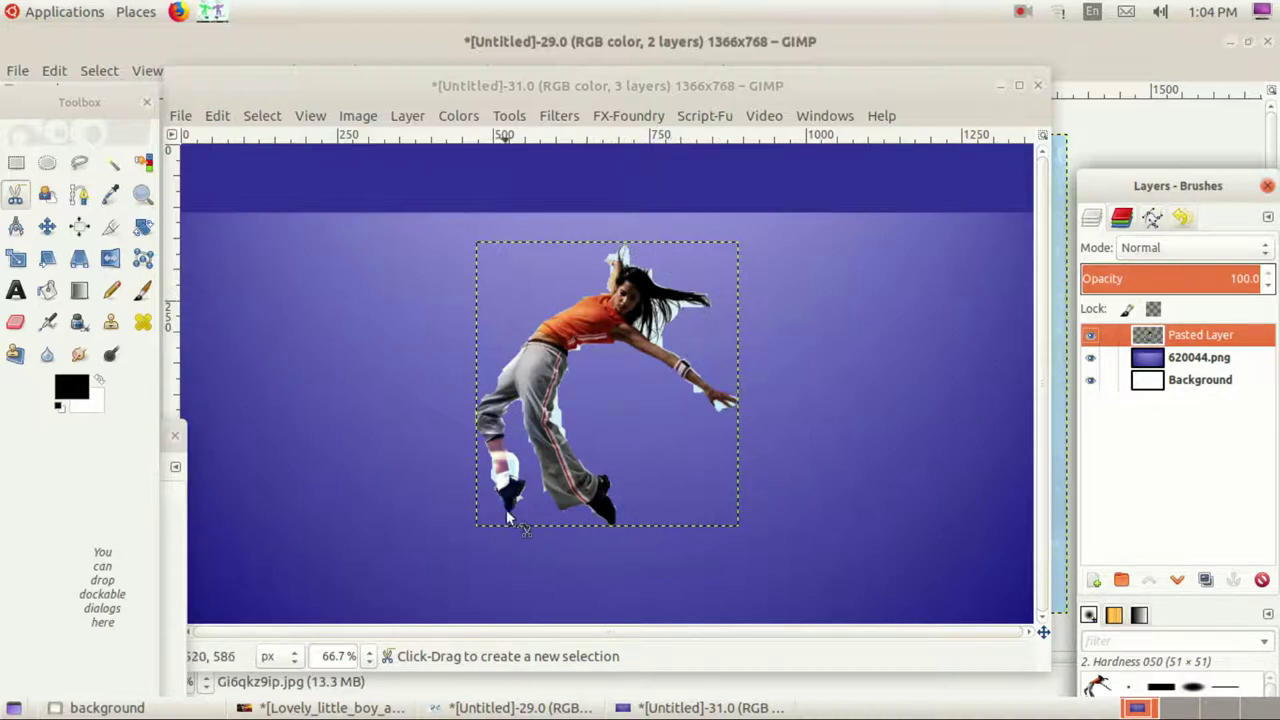
pyautogui.click(520, 707)
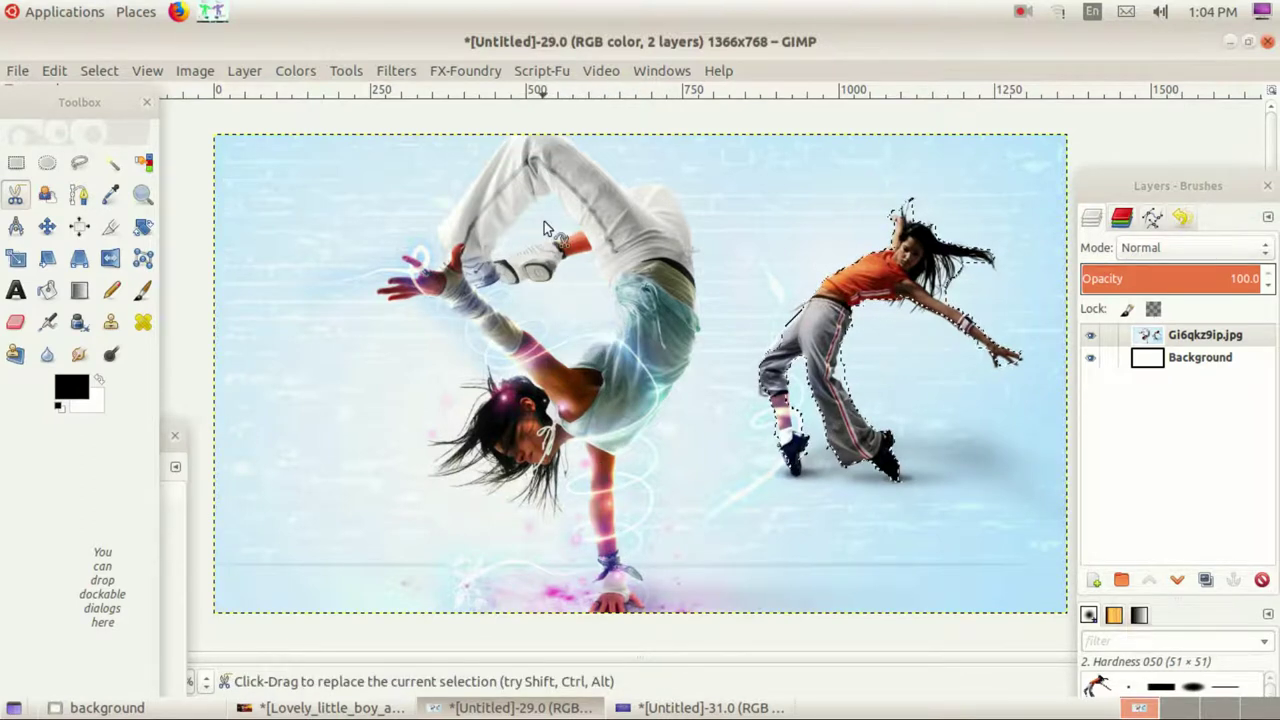
# Step: With Intelligent Scissors, trace the breakdancer's arm, hair and raised arm up to her hand
pyautogui.click(16, 197)
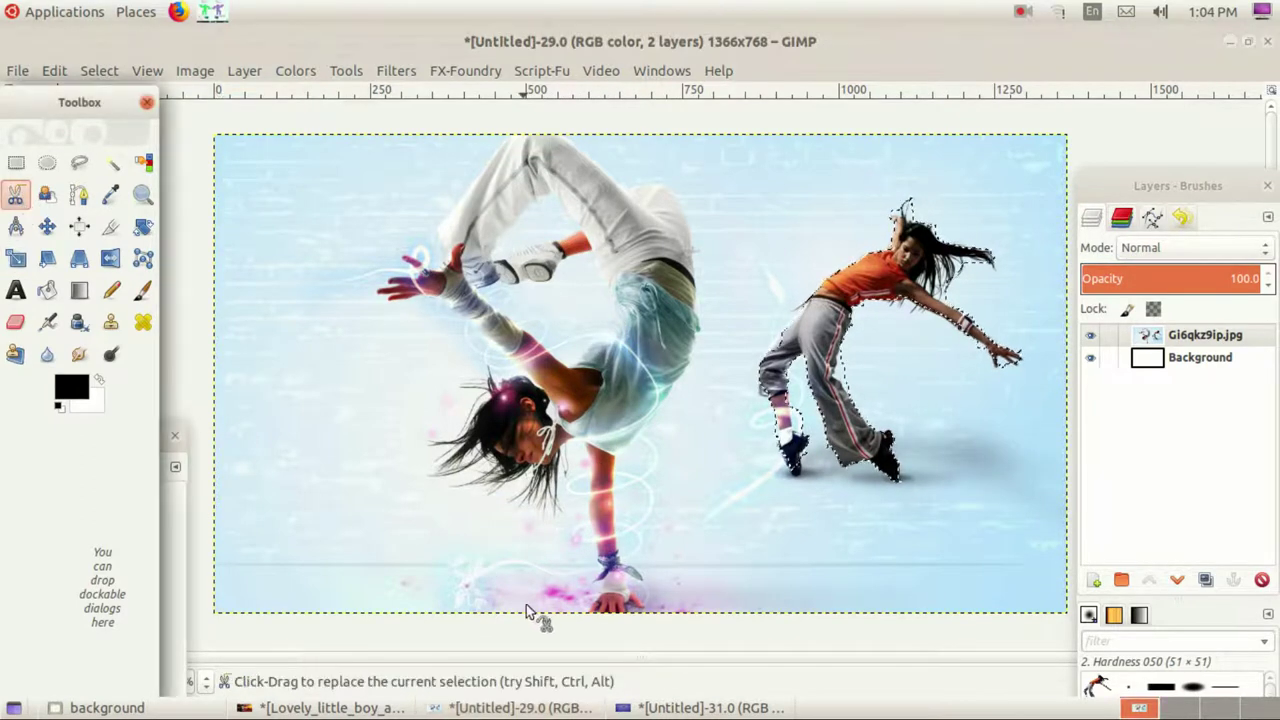
pyautogui.click(590, 499)
pyautogui.click(583, 451)
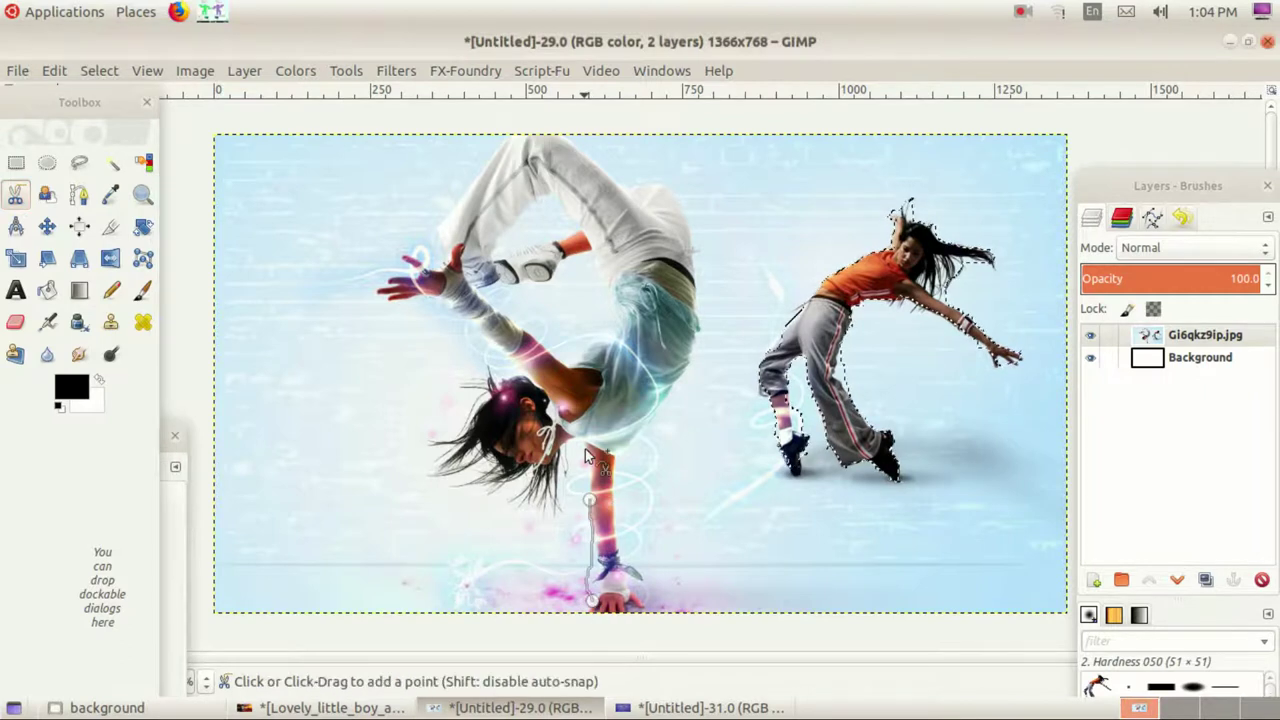
pyautogui.click(562, 453)
pyautogui.click(560, 505)
pyautogui.click(499, 497)
pyautogui.click(444, 476)
pyautogui.click(453, 430)
pyautogui.click(497, 381)
pyautogui.click(494, 351)
pyautogui.click(463, 322)
pyautogui.click(432, 301)
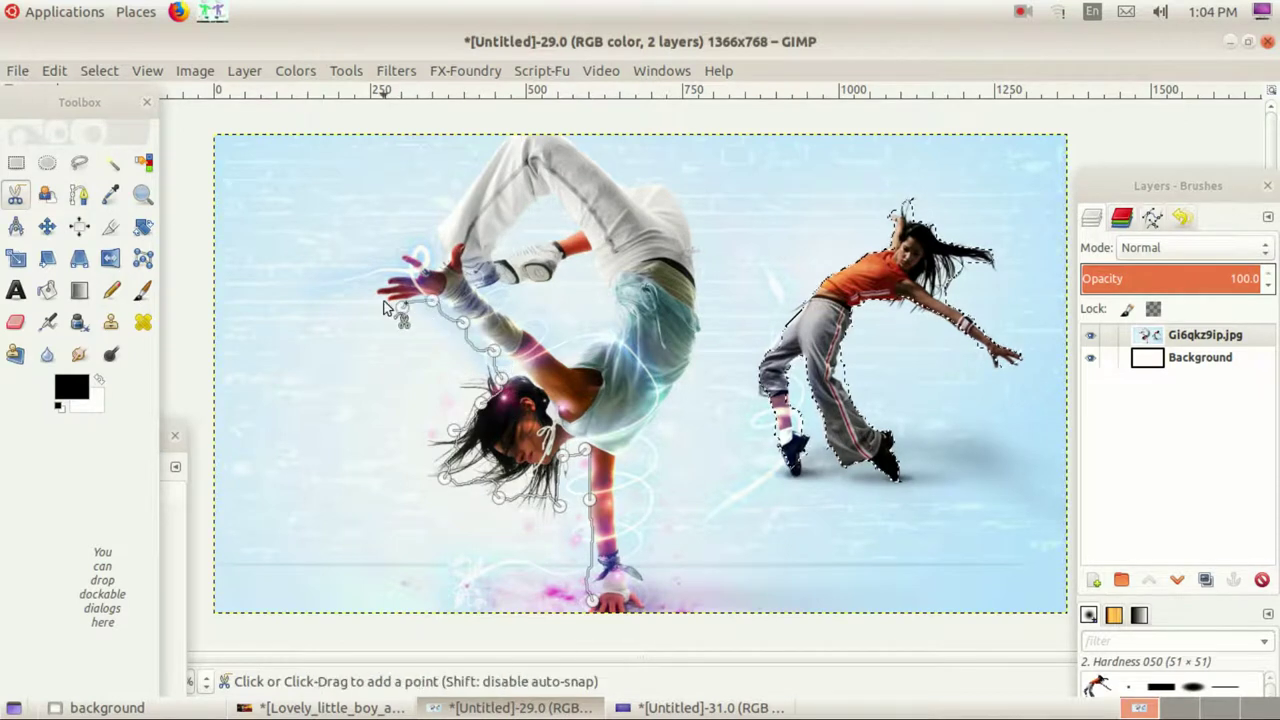
pyautogui.click(379, 296)
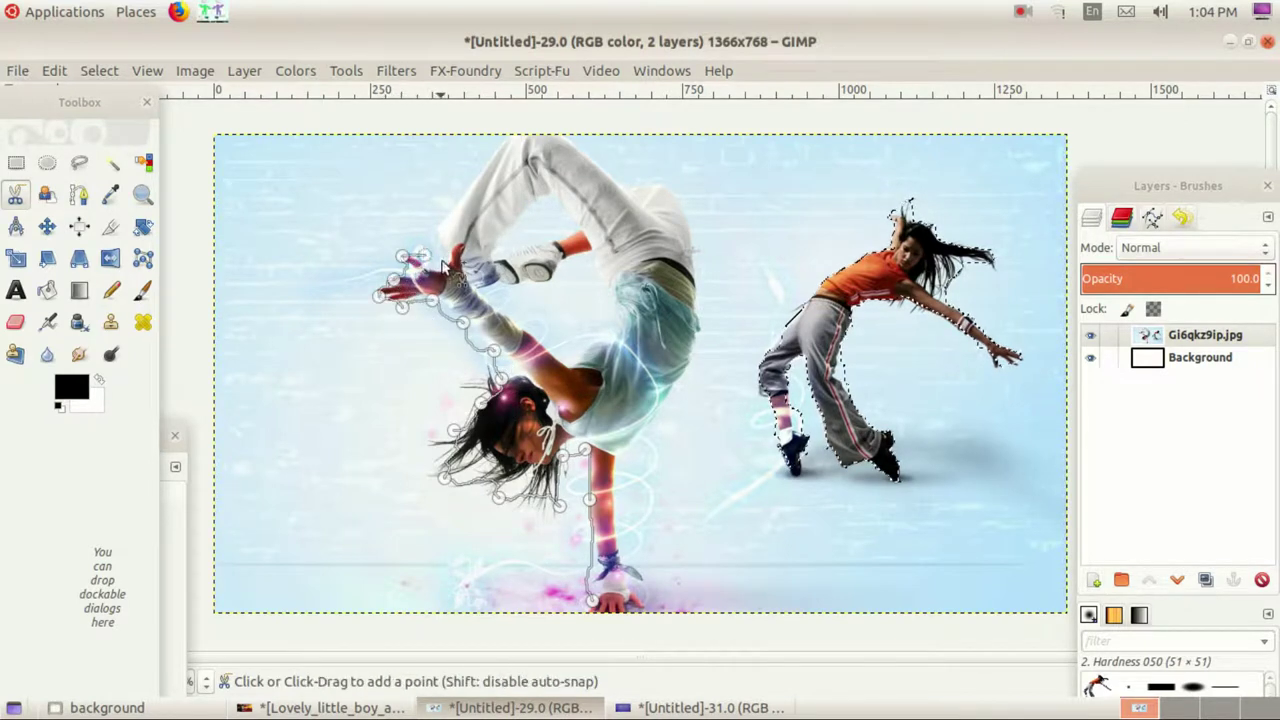
pyautogui.click(444, 262)
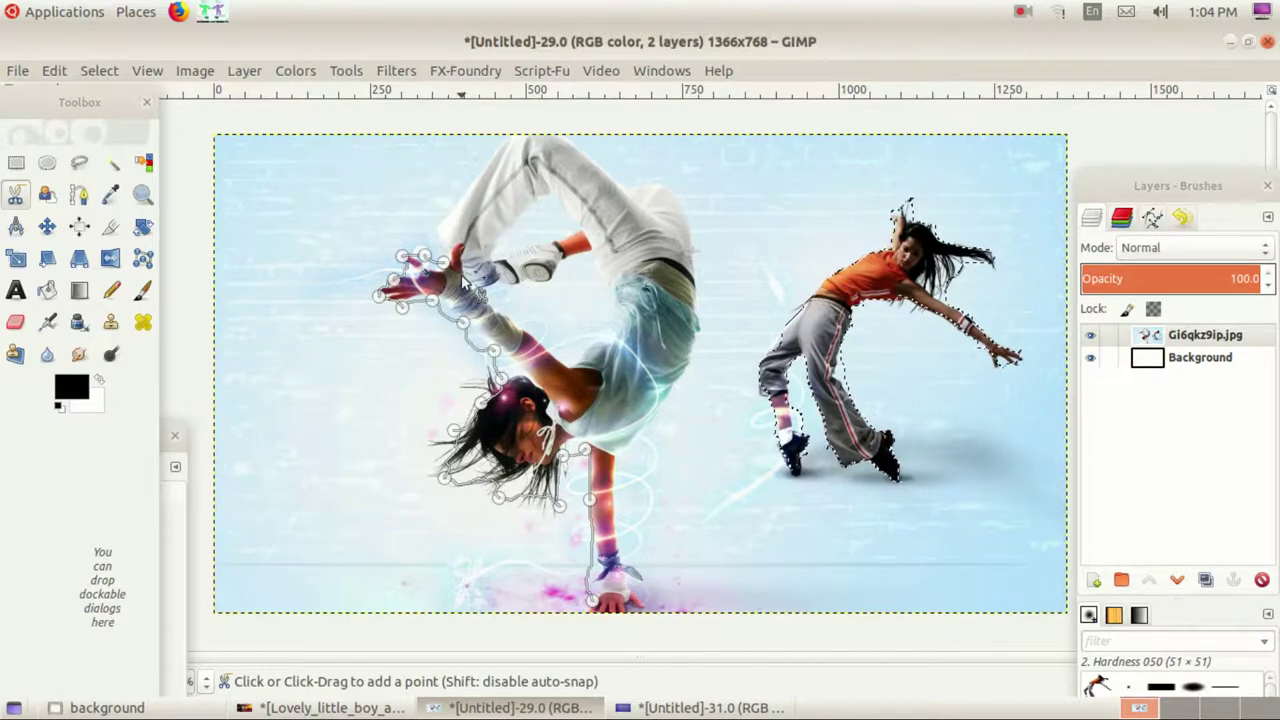
# Step: Continue the outline along the breakdancer's legs and down her back
pyautogui.click(454, 208)
pyautogui.click(480, 173)
pyautogui.click(511, 146)
pyautogui.click(543, 145)
pyautogui.click(587, 147)
pyautogui.click(604, 173)
pyautogui.click(621, 188)
pyautogui.click(639, 205)
pyautogui.click(654, 186)
pyautogui.click(678, 202)
pyautogui.click(696, 233)
pyautogui.click(698, 262)
pyautogui.click(697, 301)
pyautogui.click(685, 333)
# Step: Trace down her side and supporting arm, close the outline and convert it to a selection
pyautogui.click(686, 358)
pyautogui.click(669, 394)
pyautogui.click(648, 418)
pyautogui.click(628, 440)
pyautogui.click(612, 465)
pyautogui.click(615, 510)
pyautogui.click(618, 549)
pyautogui.click(642, 576)
pyautogui.click(652, 604)
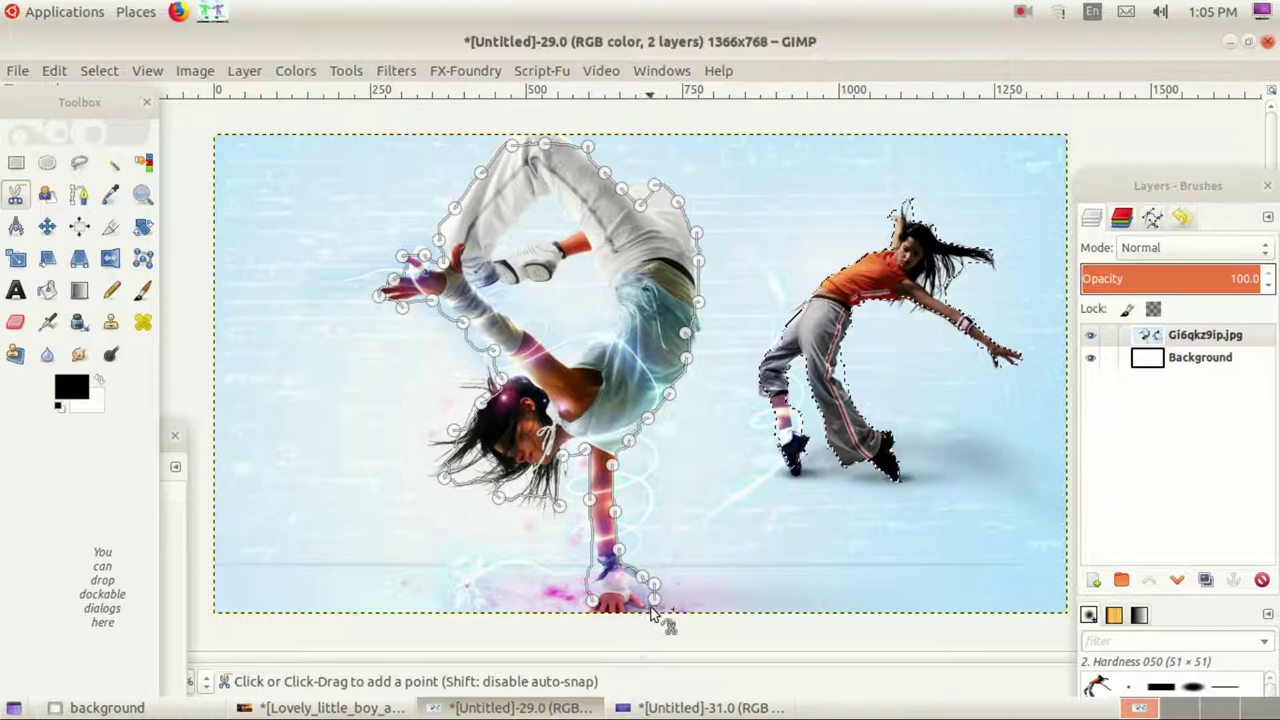
pyautogui.click(597, 607)
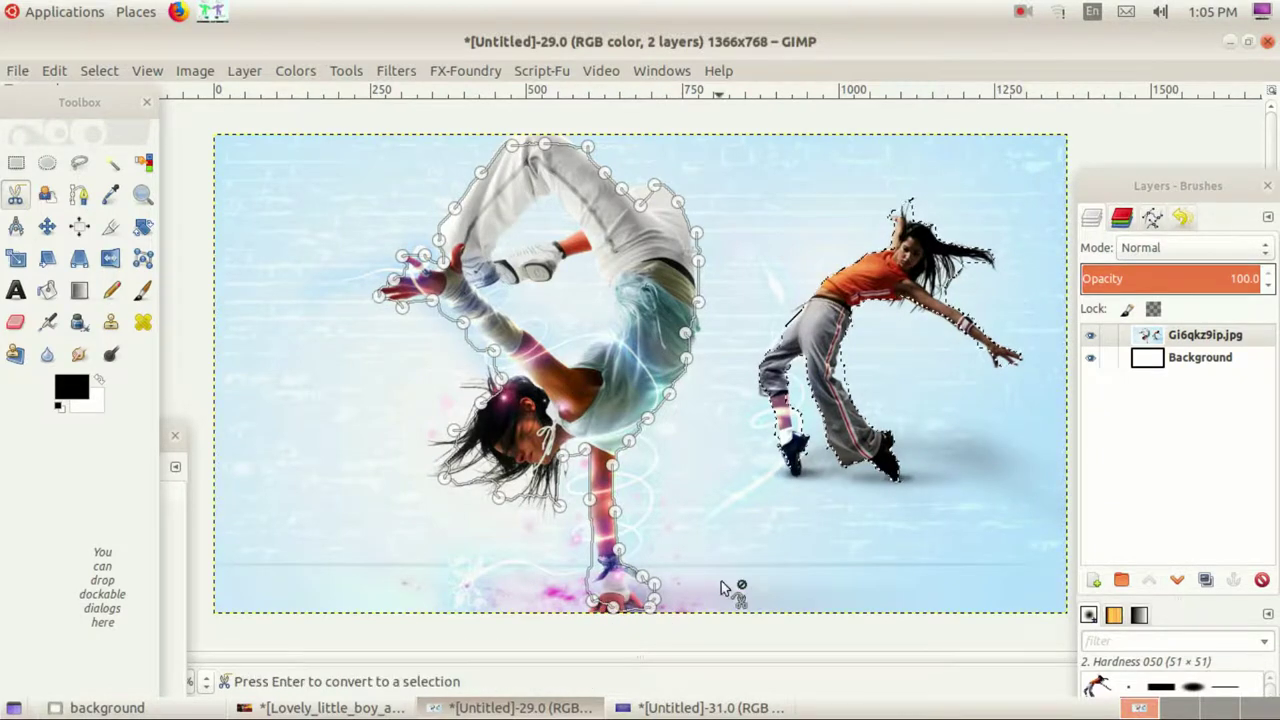
pyautogui.press('Return')
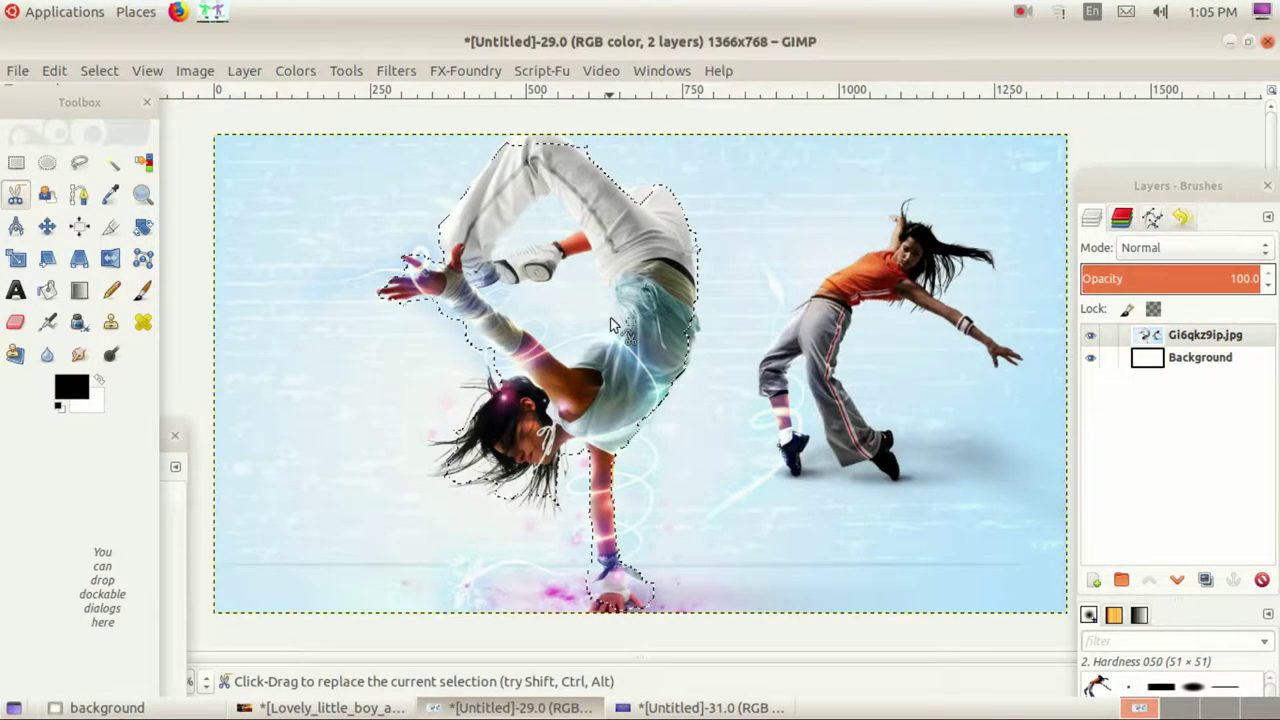
# Step: Copy the selected breakdancer and bring the purple gradient Untitled-31 image forward
pyautogui.rightClick(612, 322)
pyautogui.moveTo(645, 370)
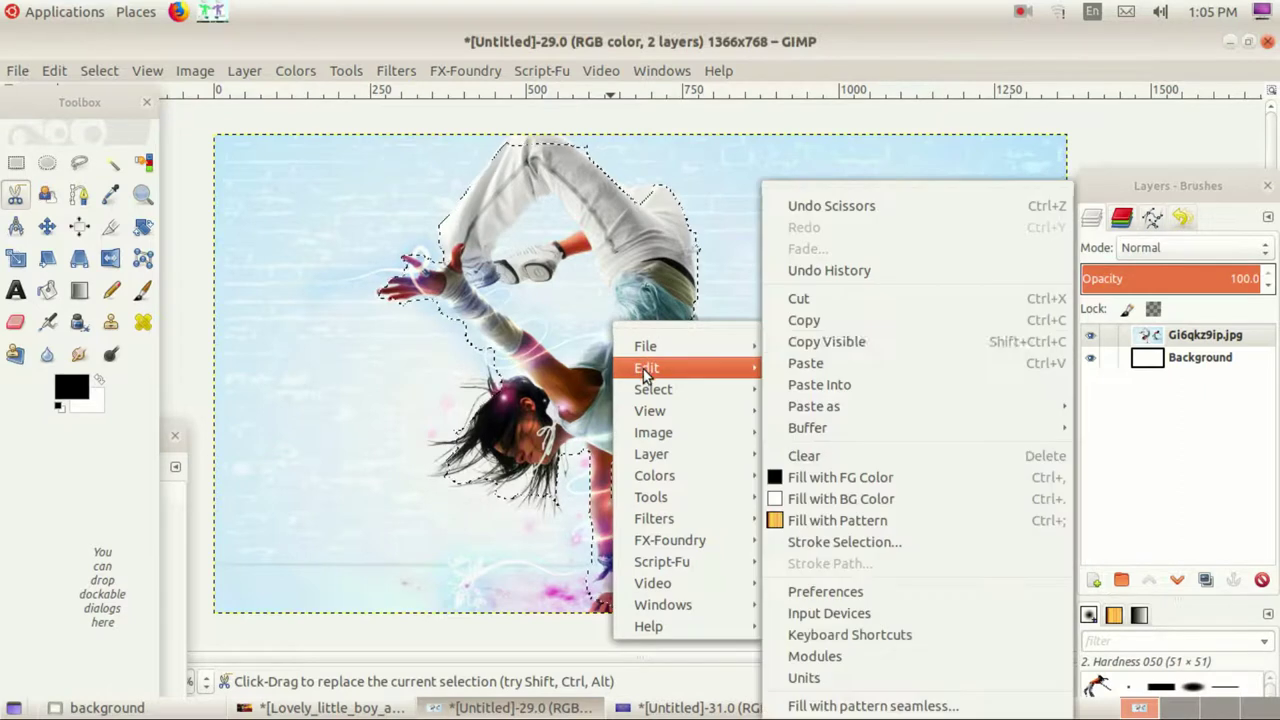
pyautogui.click(836, 323)
pyautogui.click(700, 707)
pyautogui.hotkey('ctrl', 'v')
# Step: Paste the breakdancer into the composite as a new layer, Pasted Layer #1
pyautogui.rightClick(294, 296)
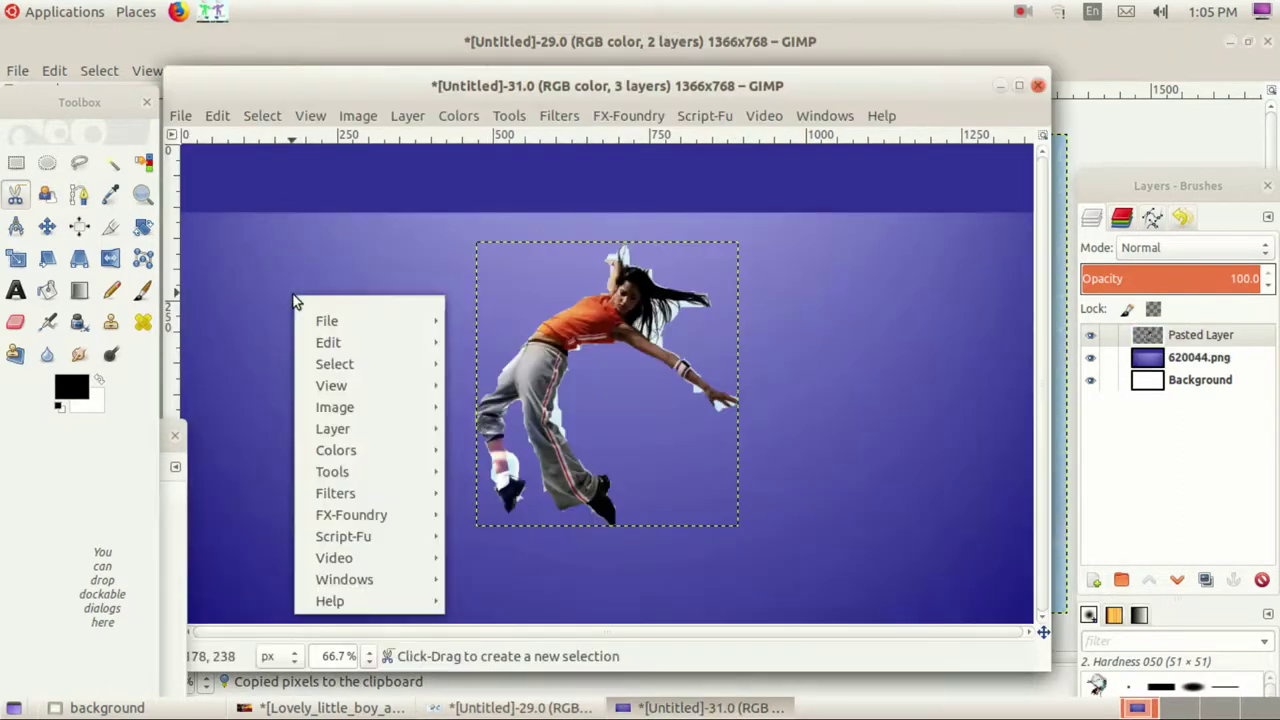
pyautogui.moveTo(318, 342)
pyautogui.click(483, 364)
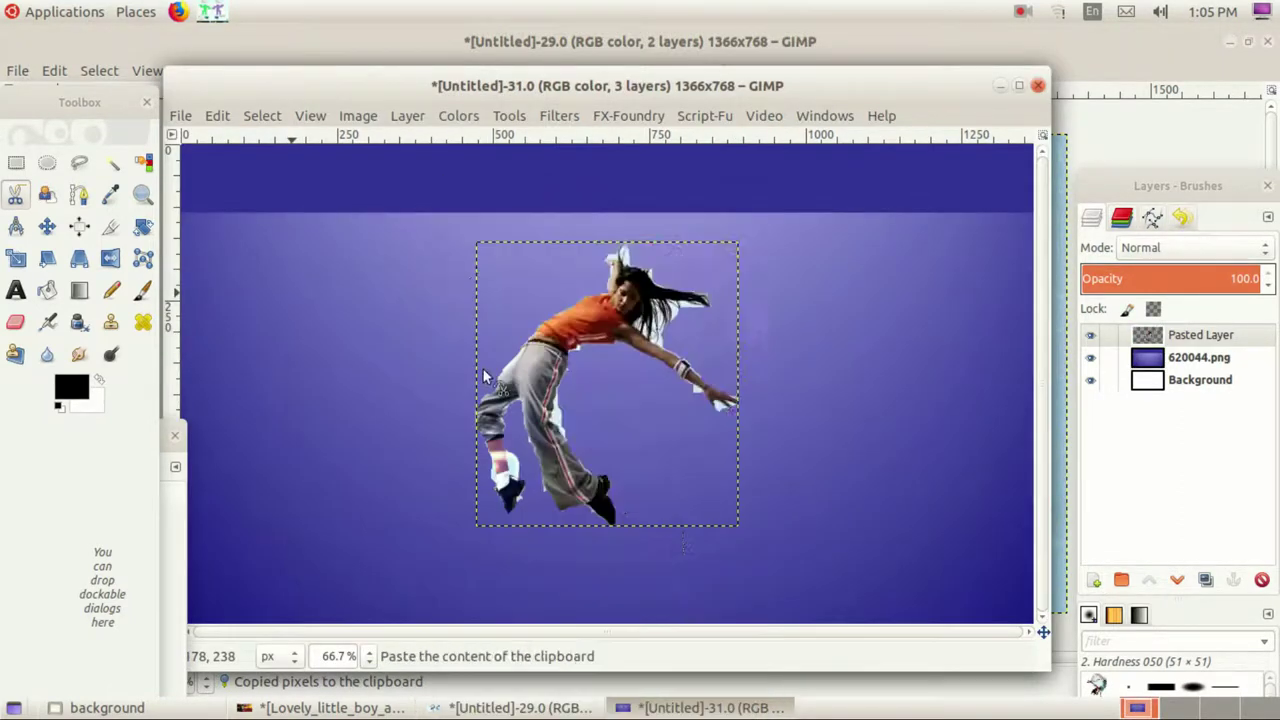
pyautogui.click(1093, 579)
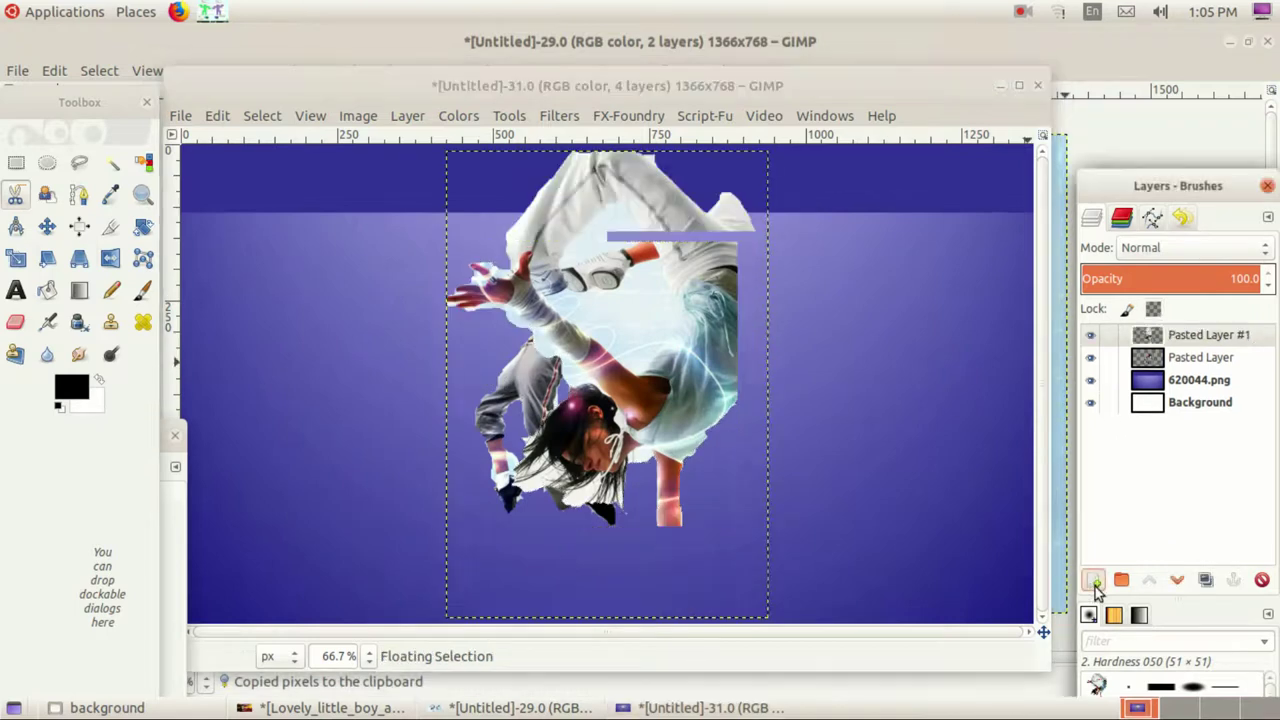
# Step: Position the breakdancer toward the centre and the orange-shirted dancer at the lower right
pyautogui.click(47, 228)
pyautogui.moveTo(623, 357); pyautogui.dragTo(351, 377)
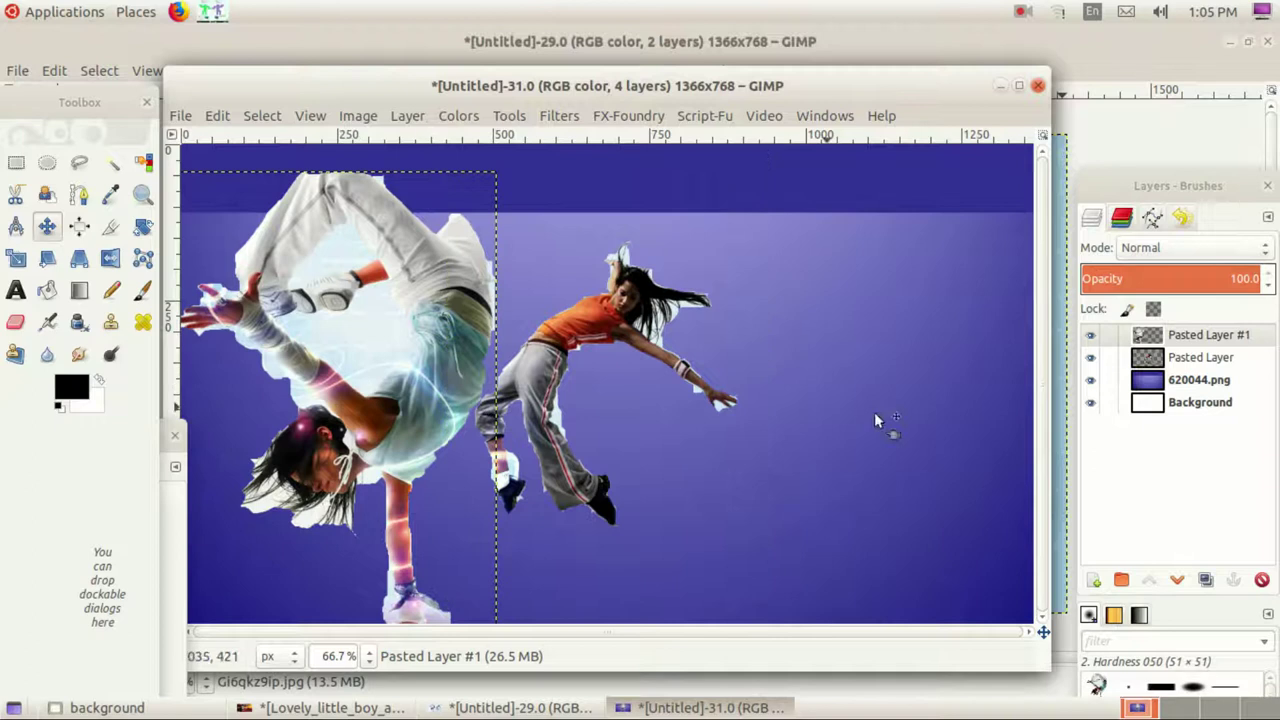
pyautogui.click(1197, 358)
pyautogui.moveTo(583, 342); pyautogui.dragTo(888, 404)
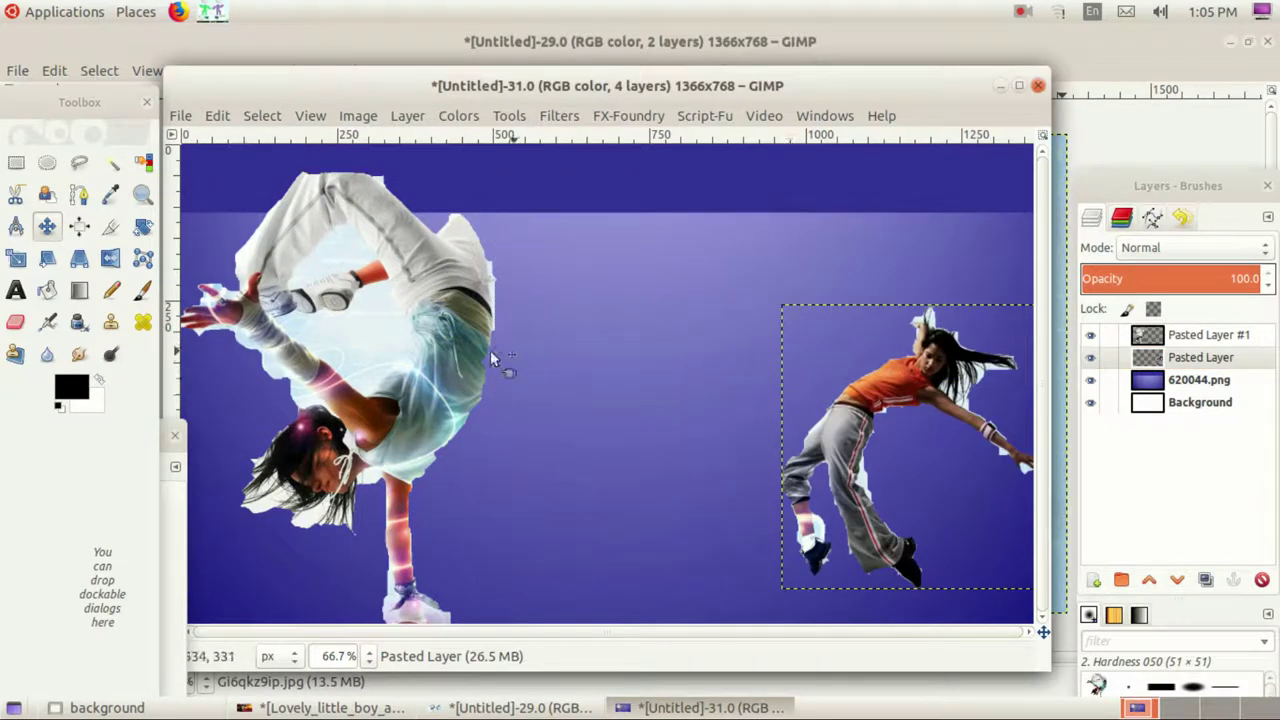
pyautogui.click(1225, 340)
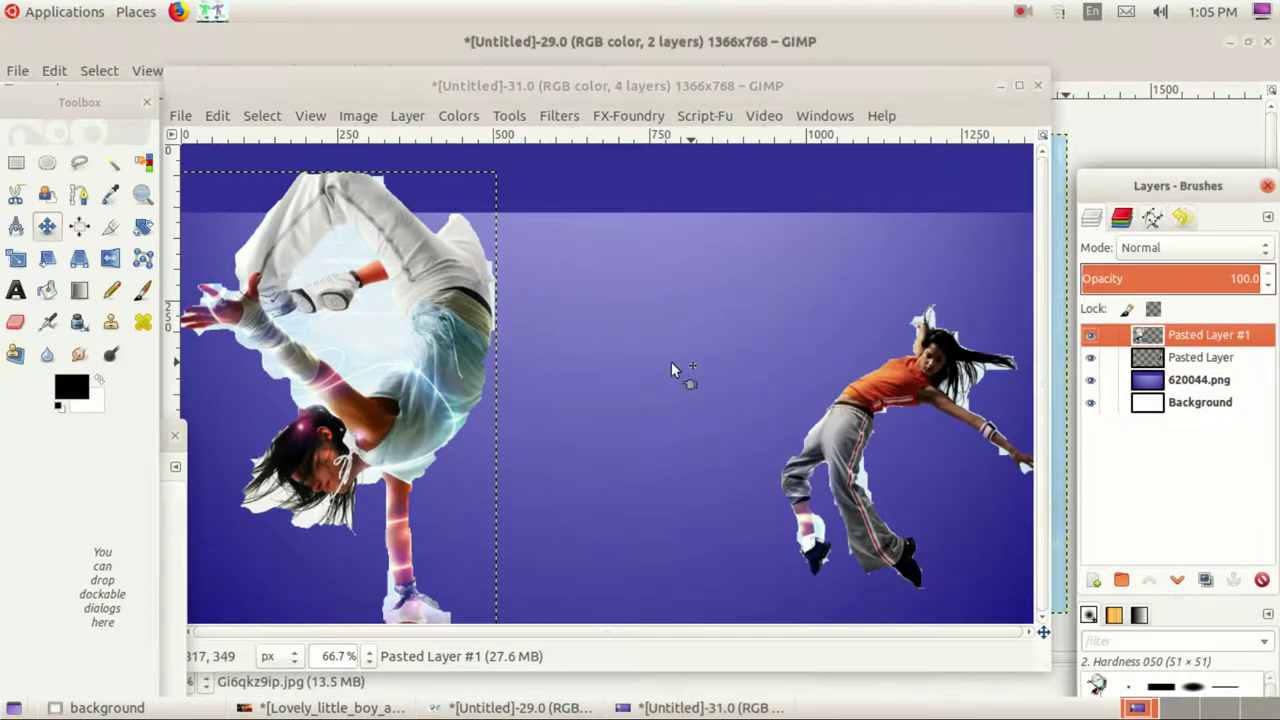
pyautogui.moveTo(363, 308); pyautogui.dragTo(584, 302)
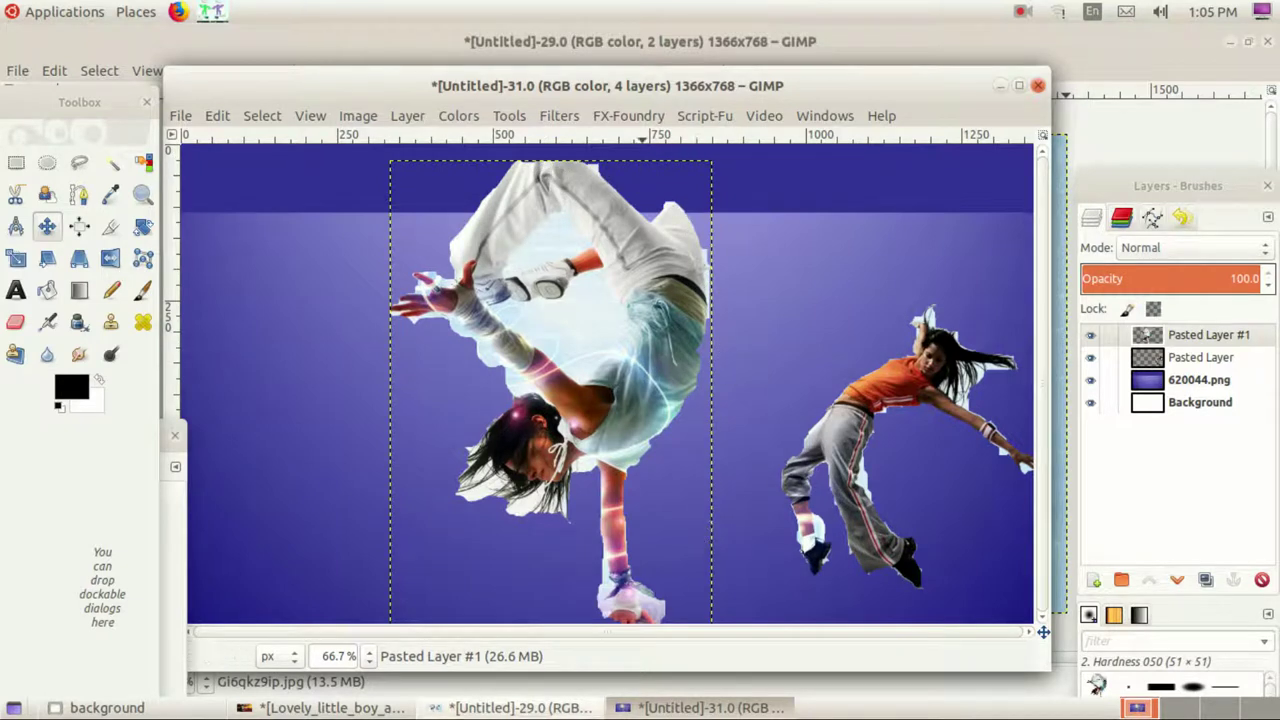
pyautogui.click(330, 707)
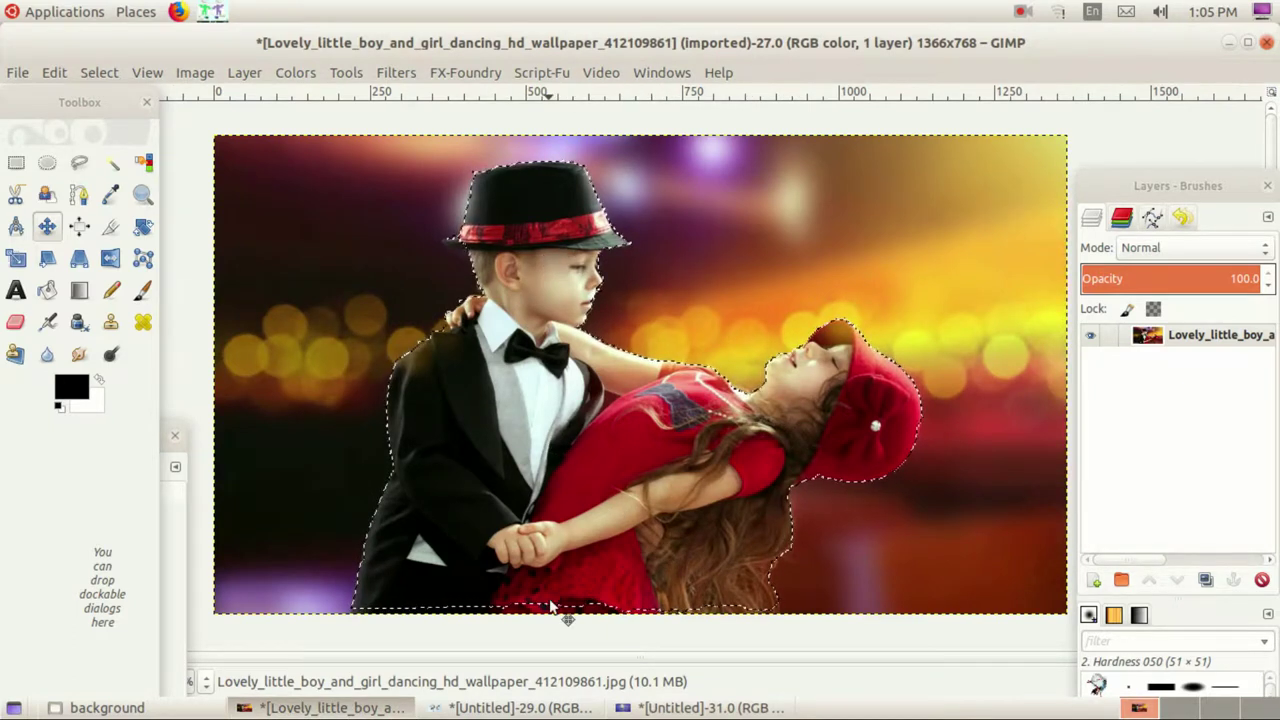
# Step: Copy the outlined boy-and-girl couple, browse Files to the gimp tut imgs folder, and return to Untitled-31
pyautogui.rightClick(523, 170)
pyautogui.moveTo(568, 237)
pyautogui.moveTo(569, 213)
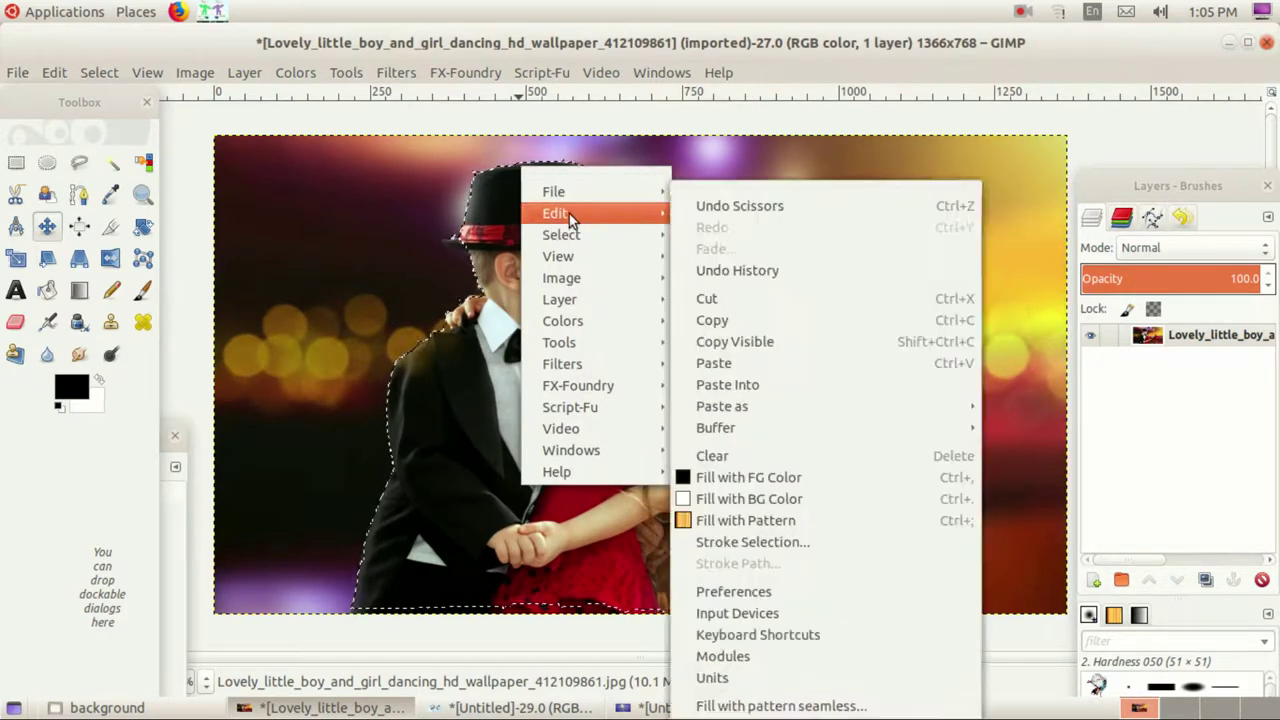
pyautogui.click(707, 320)
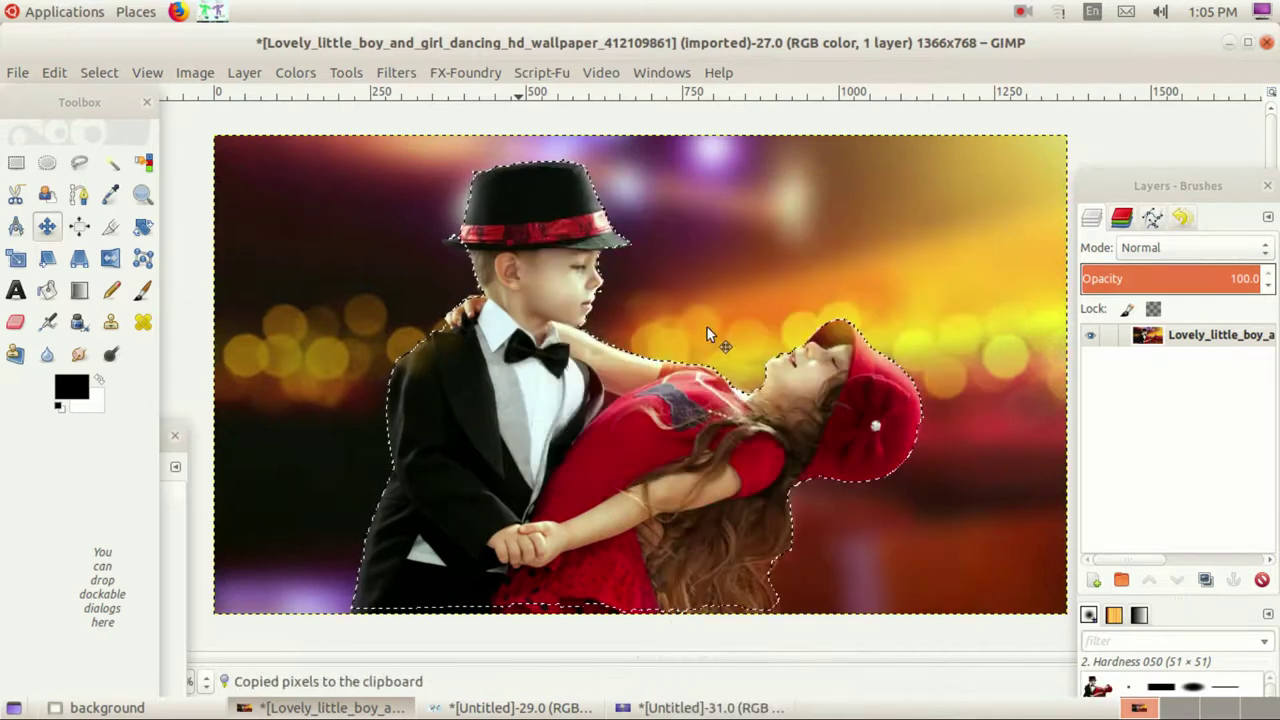
pyautogui.click(105, 707)
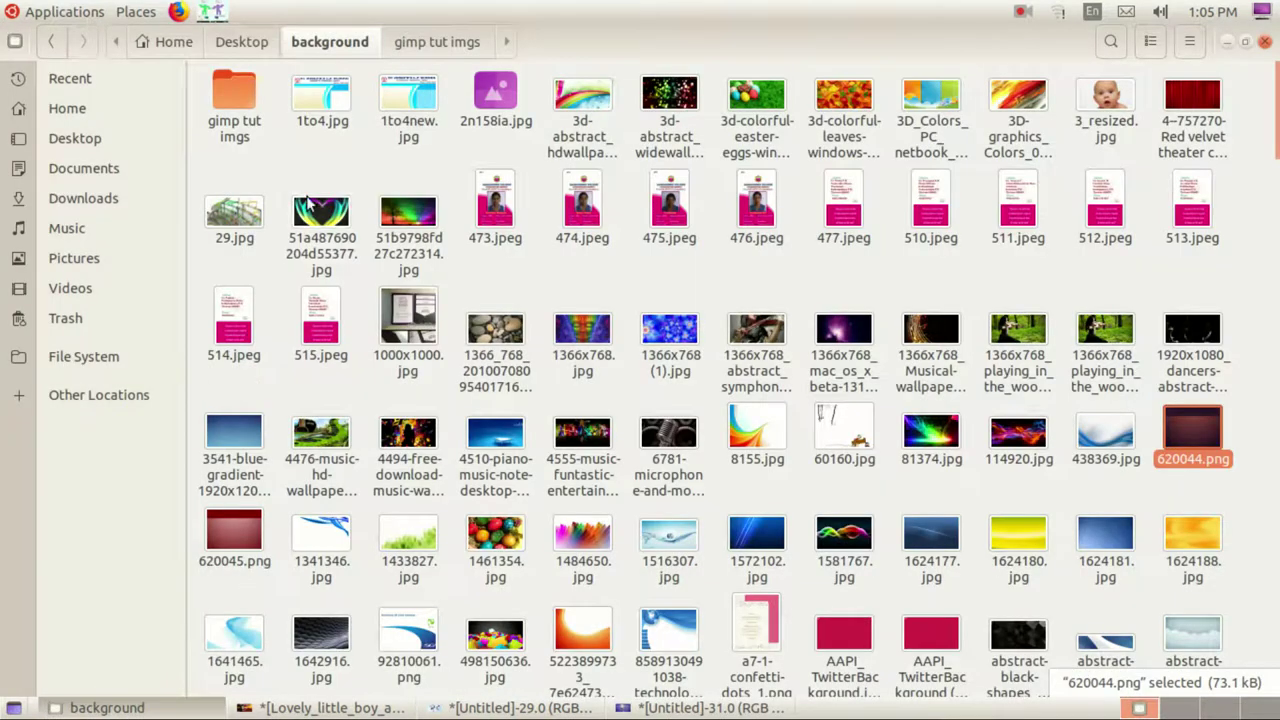
pyautogui.click(440, 45)
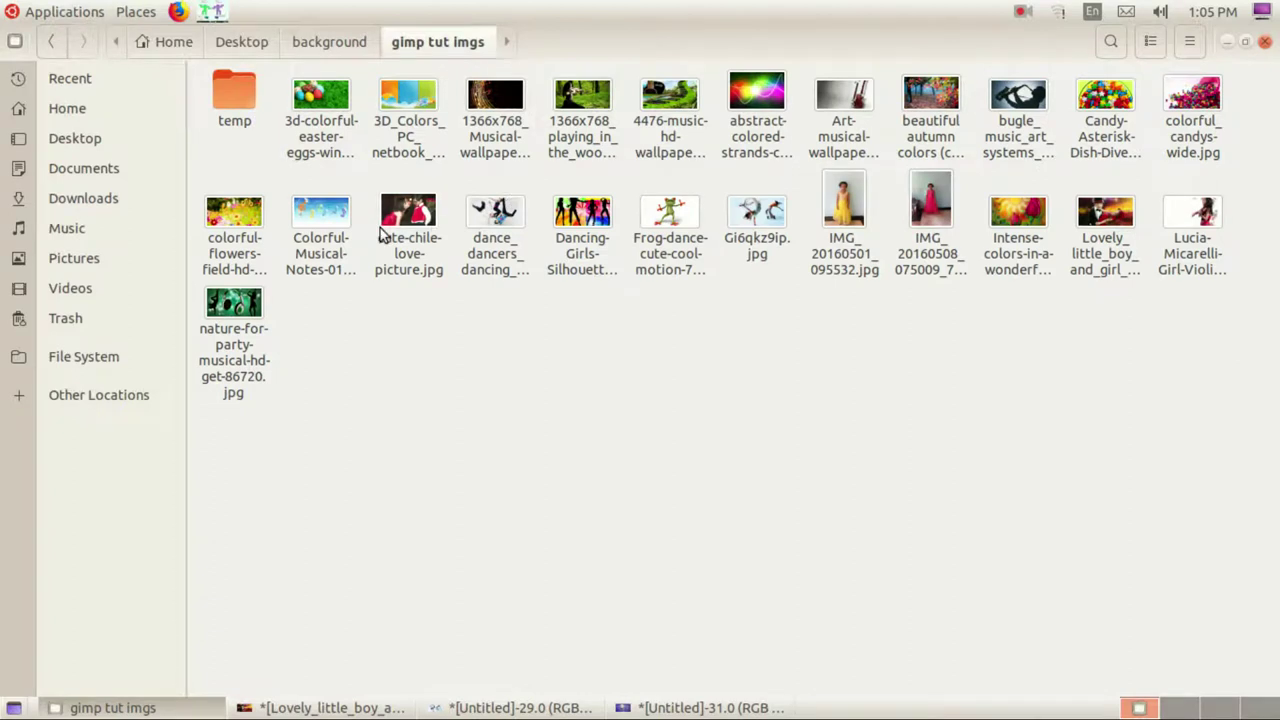
pyautogui.click(680, 707)
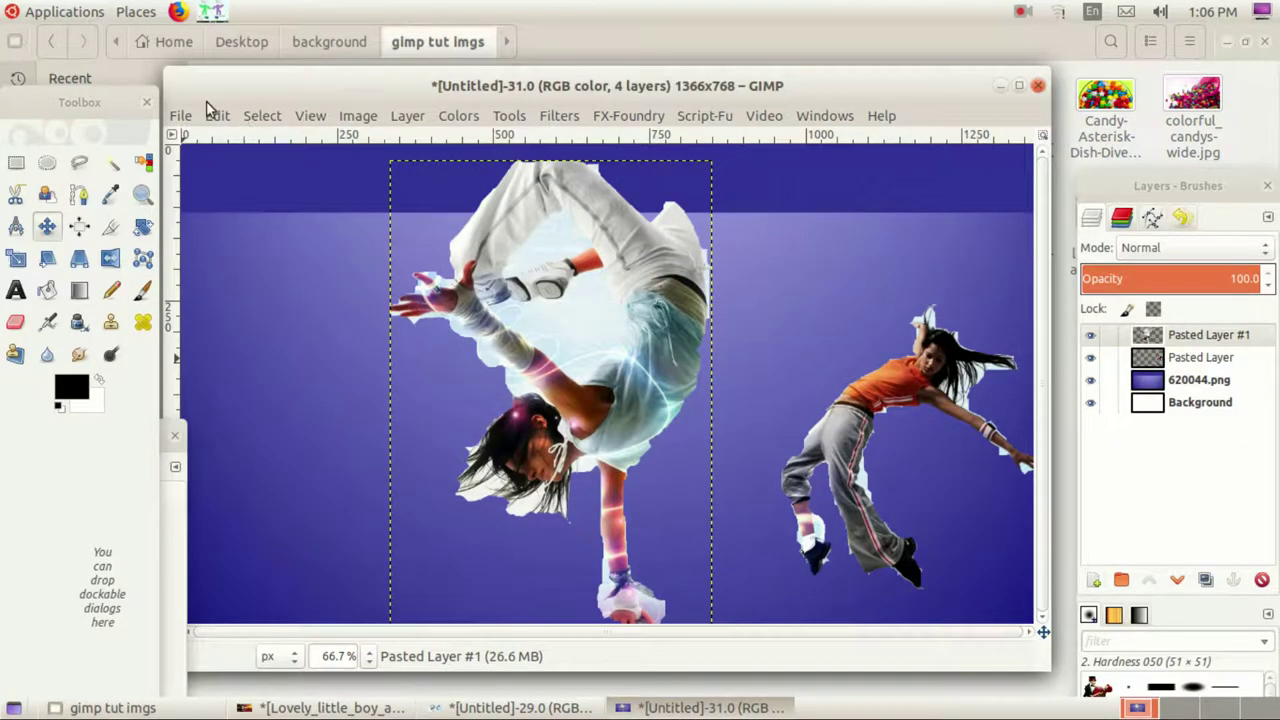
# Step: Create a new 1366×768 image and drag Art-musical-wallpaper-instrument-768x1366.jpg into it as a layer
pyautogui.click(183, 117)
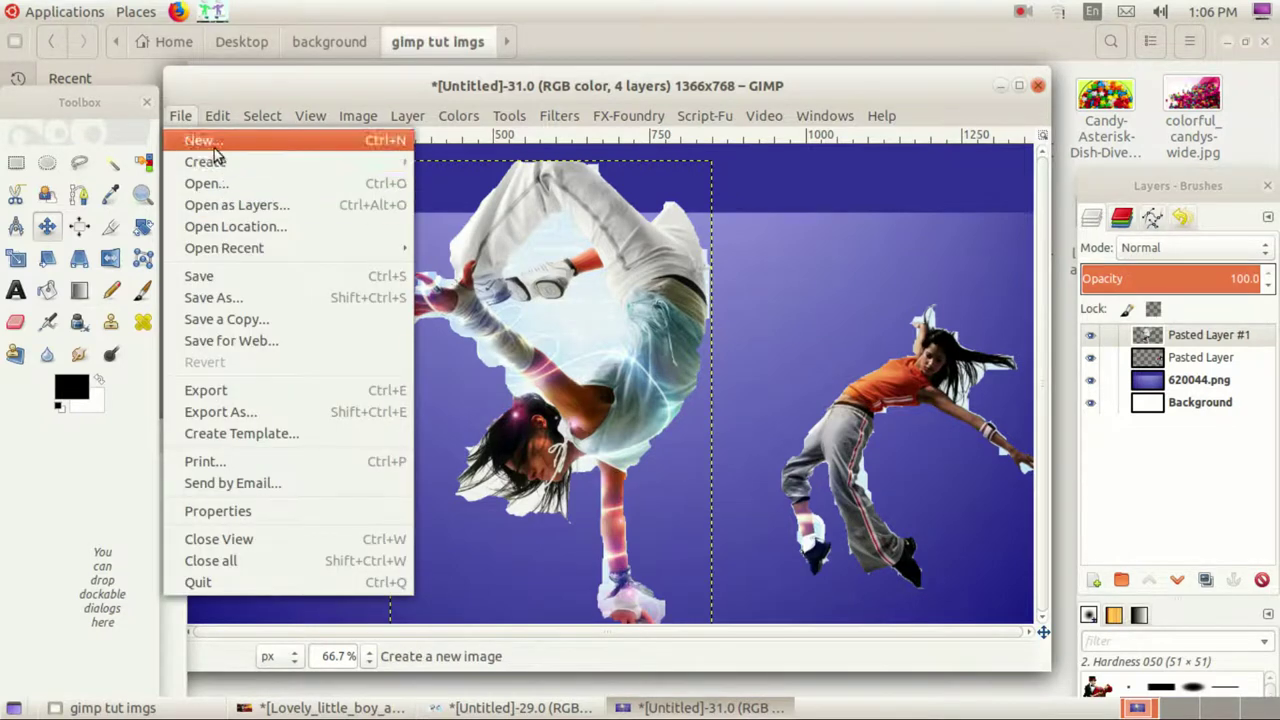
pyautogui.click(213, 140)
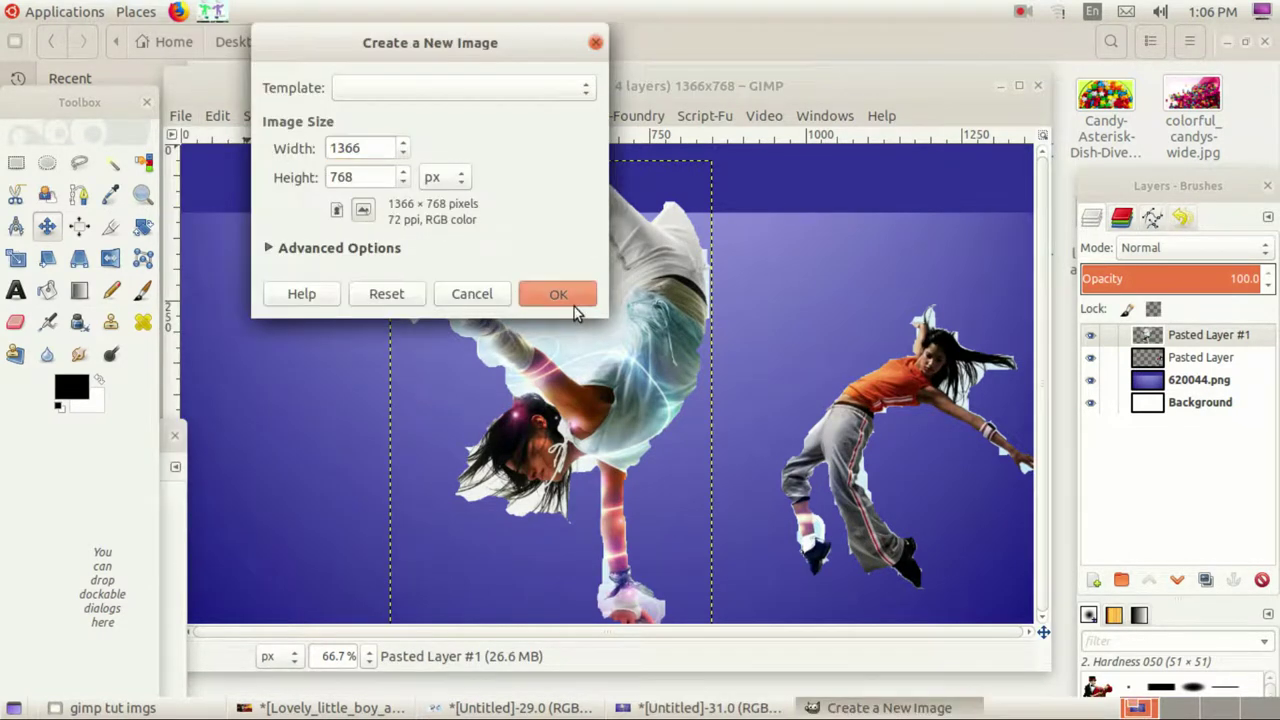
pyautogui.click(558, 294)
pyautogui.moveTo(505, 58); pyautogui.dragTo(645, 72)
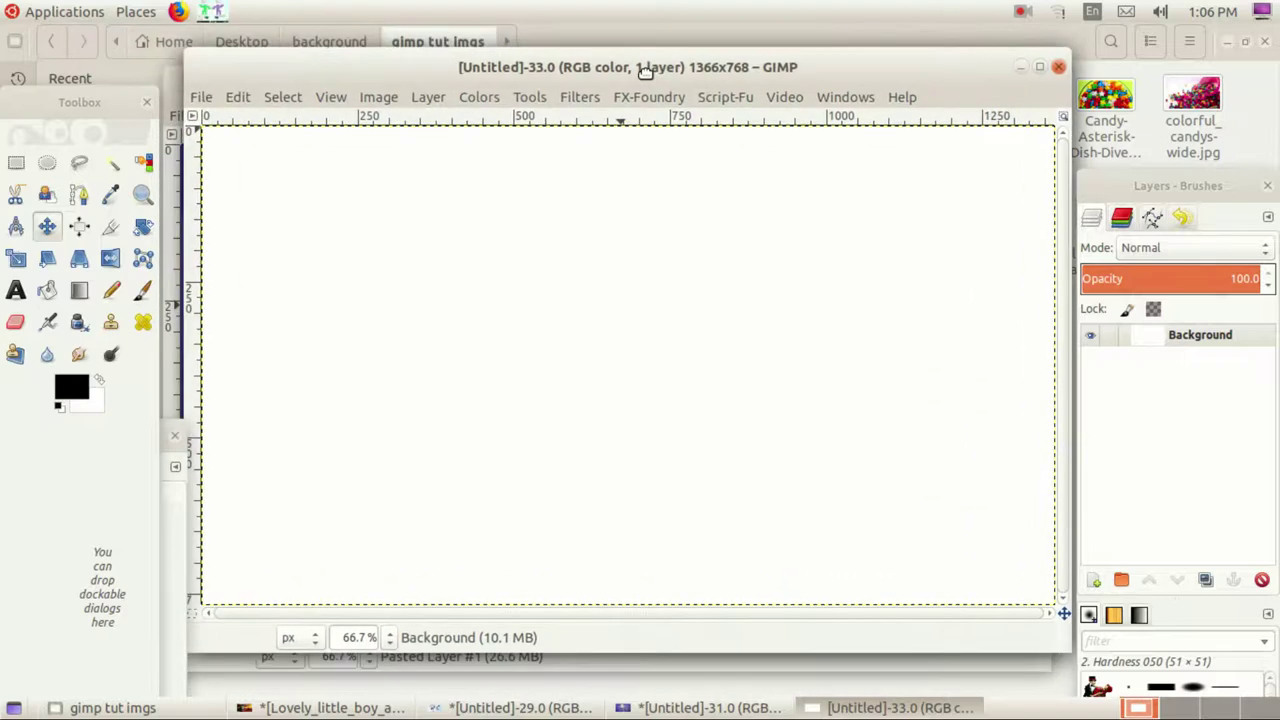
pyautogui.click(1040, 68)
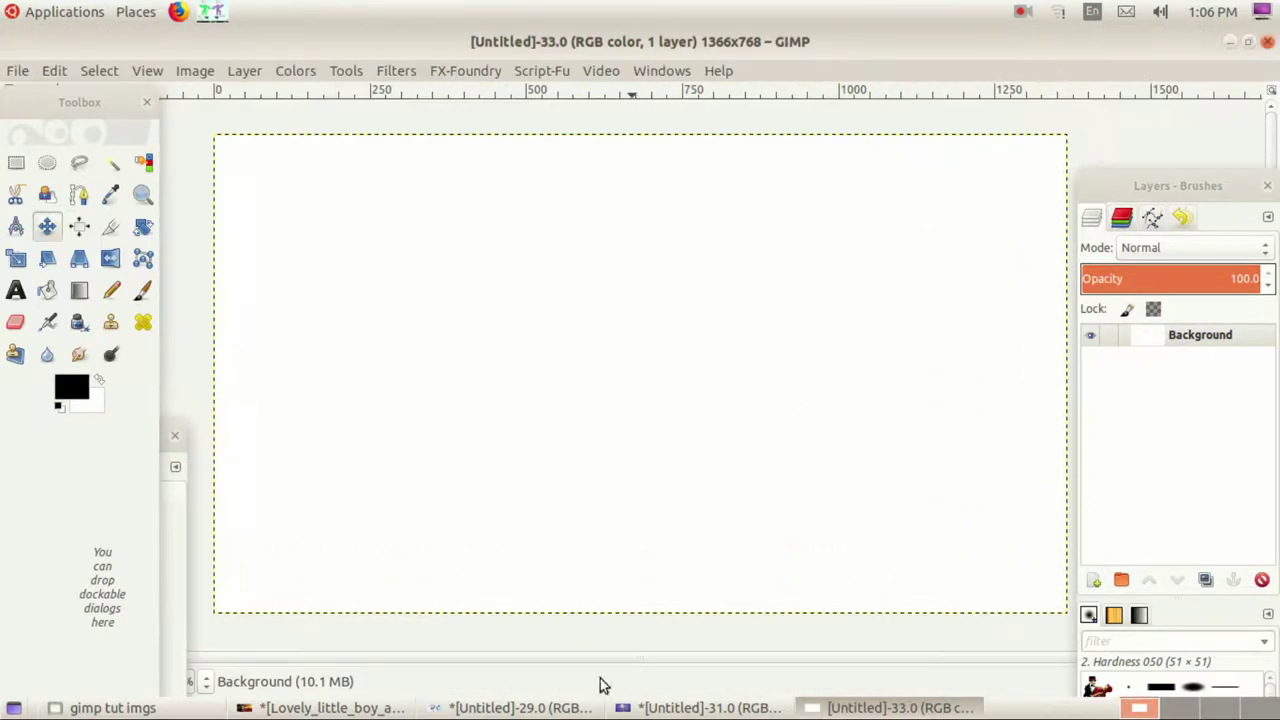
pyautogui.click(190, 710)
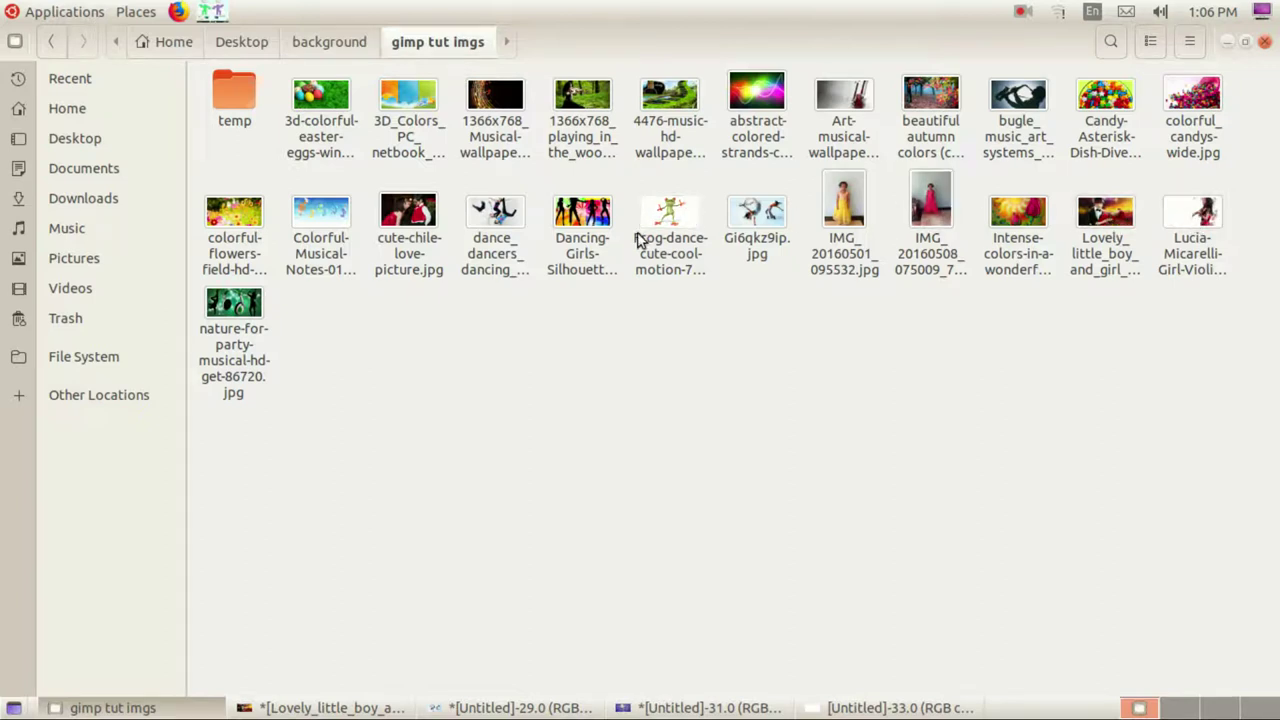
pyautogui.moveTo(843, 100); pyautogui.dragTo(715, 350)
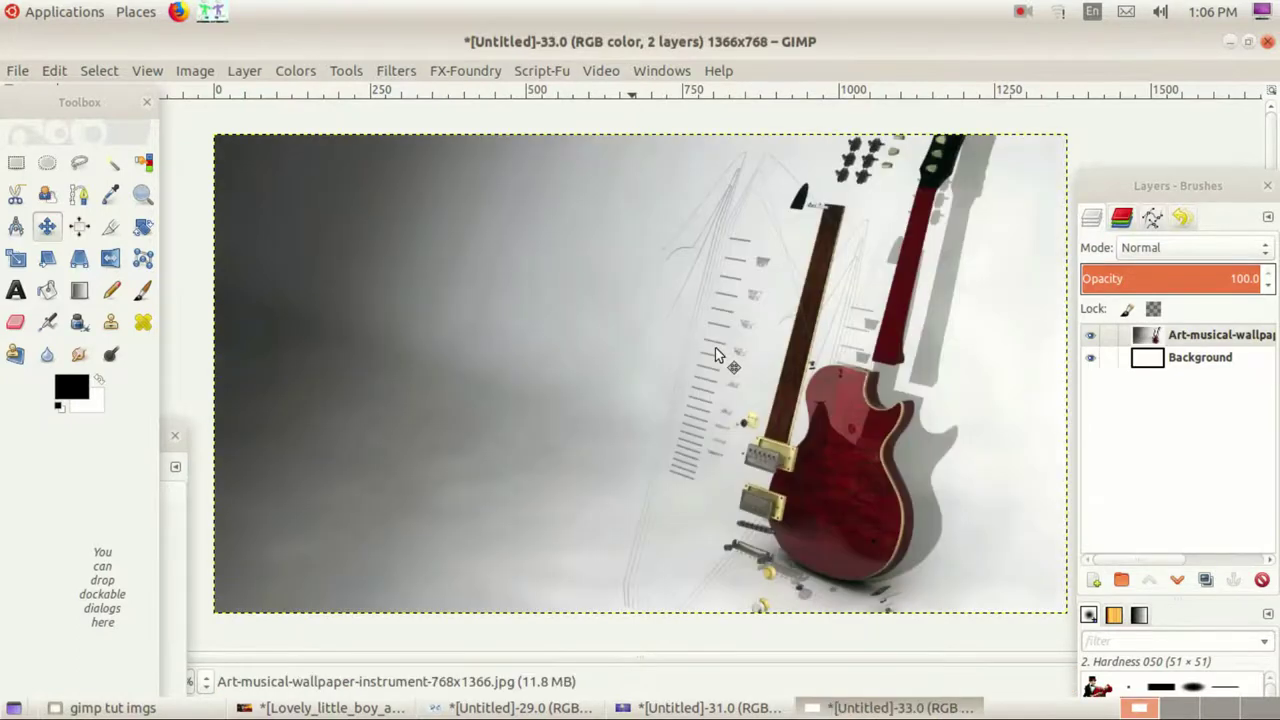
# Step: Copy the outlined couple from the boy-and-girl photo
pyautogui.click(352, 709)
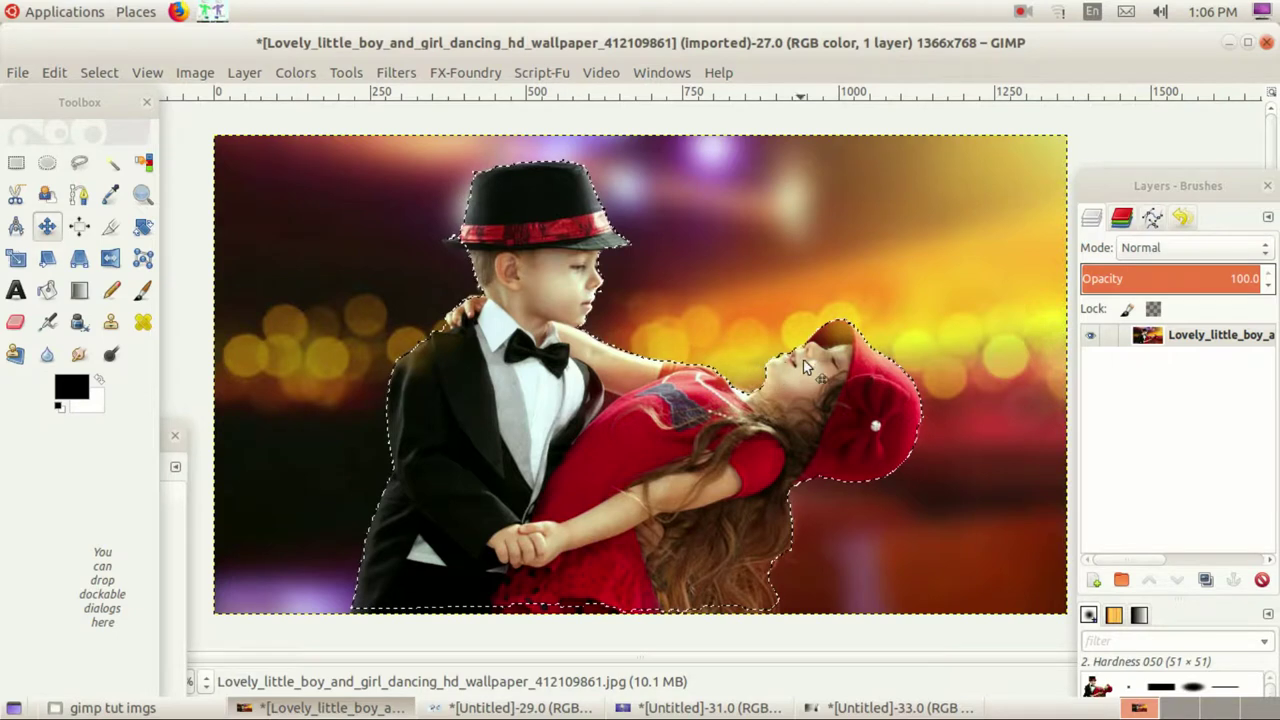
pyautogui.rightClick(525, 455)
pyautogui.moveTo(562, 188)
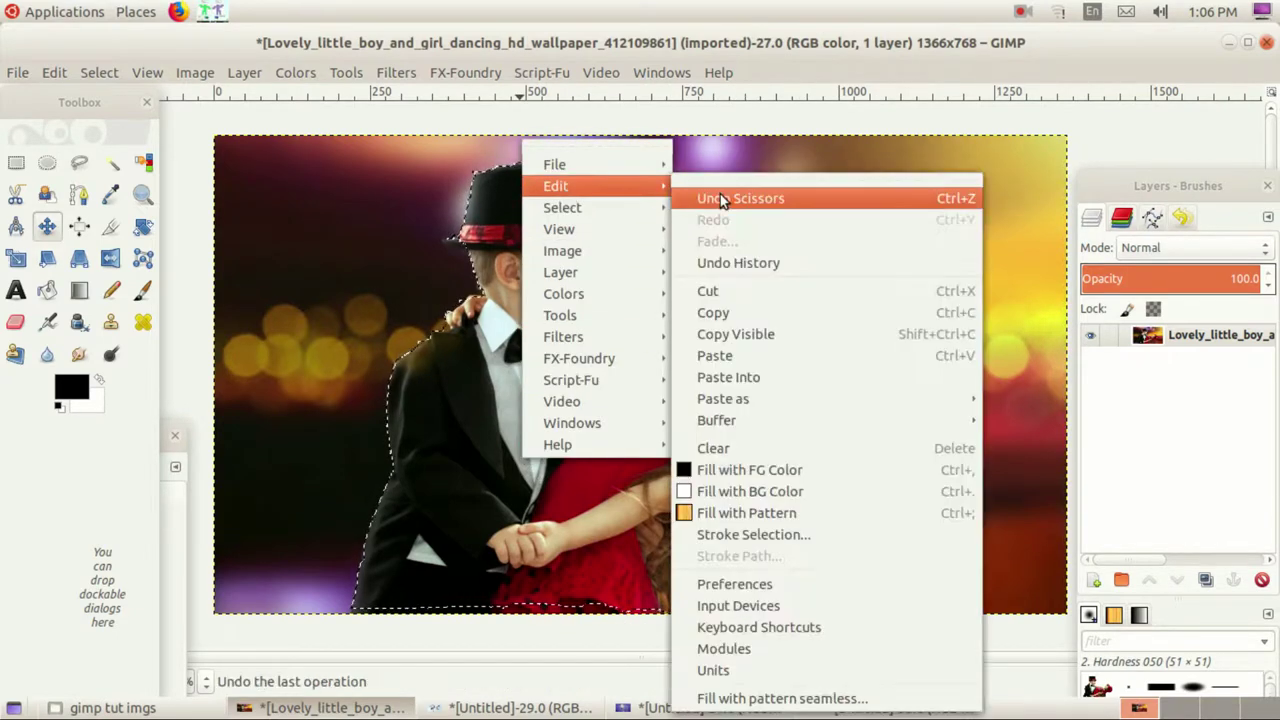
pyautogui.click(738, 311)
# Step: Paste the couple into the guitar wallpaper image as a new layer
pyautogui.click(890, 708)
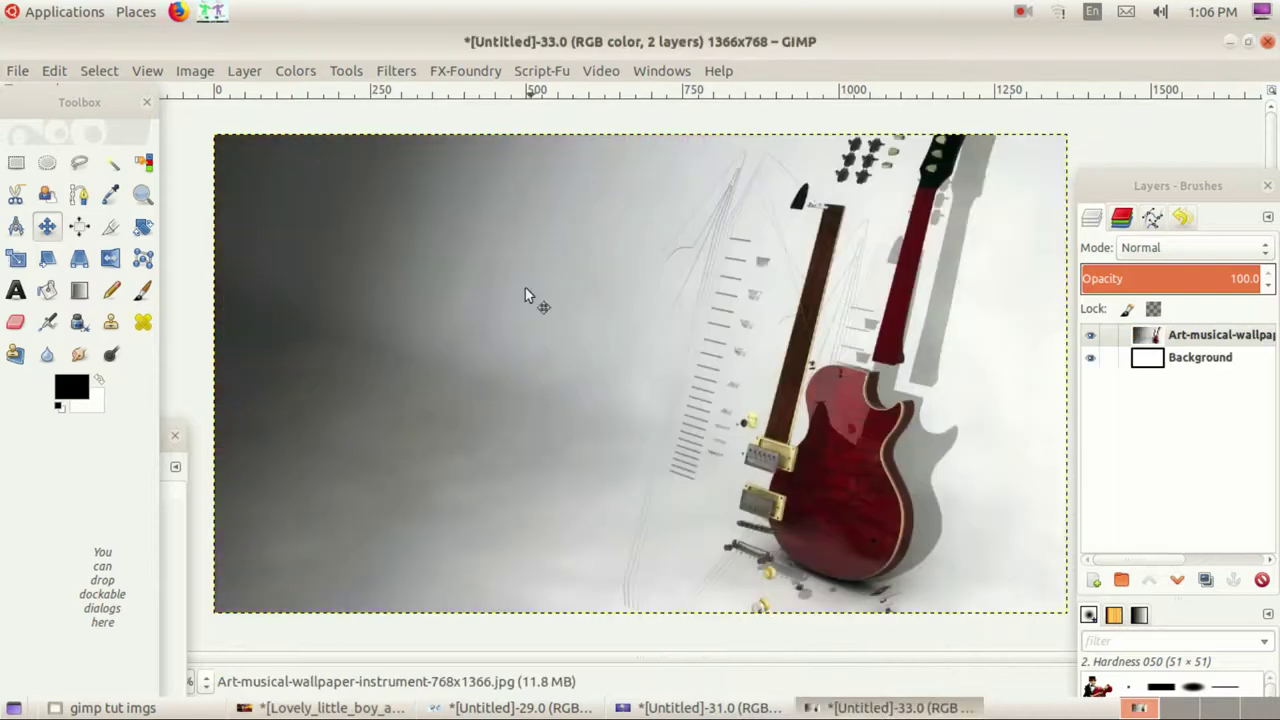
pyautogui.rightClick(503, 258)
pyautogui.moveTo(541, 300)
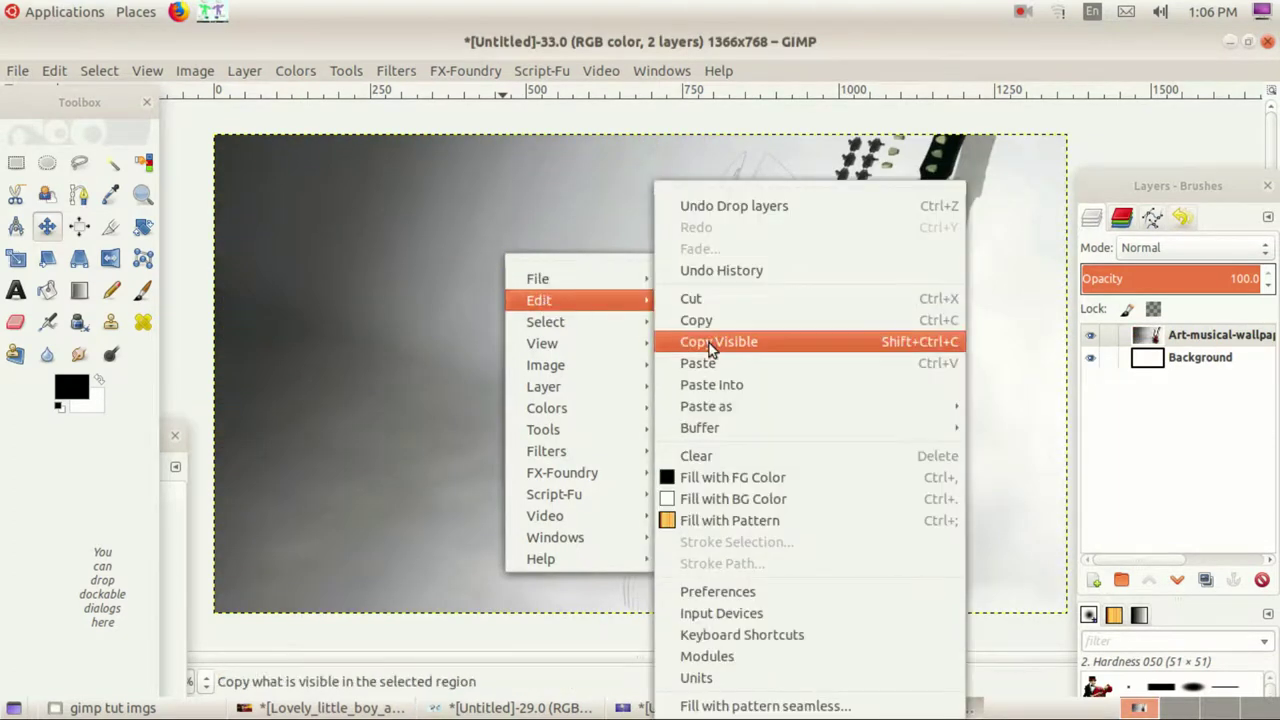
pyautogui.click(700, 368)
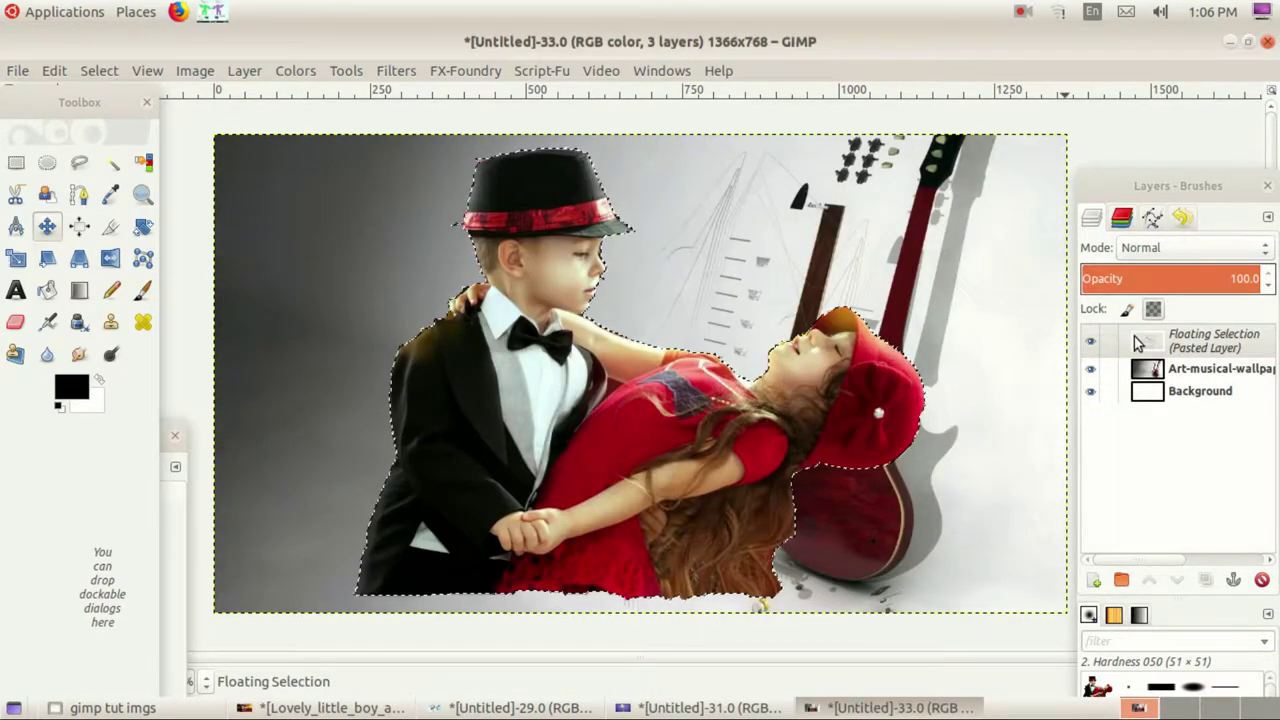
pyautogui.click(1094, 580)
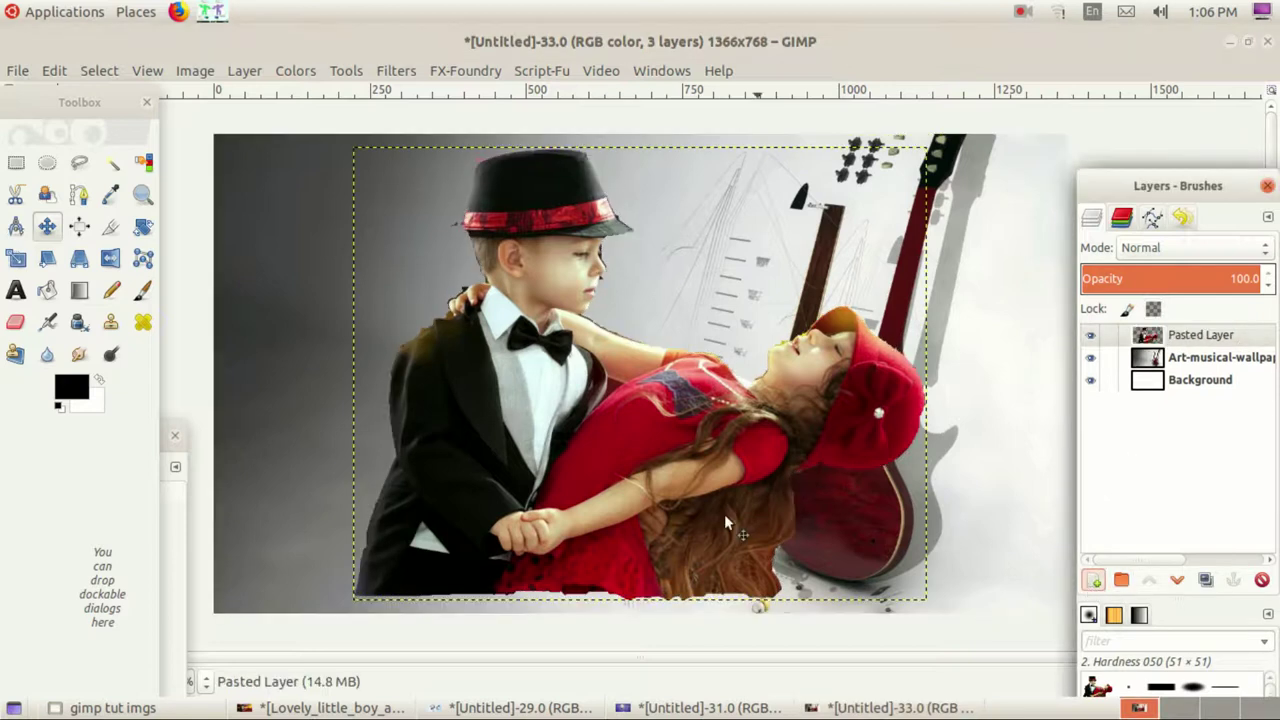
# Step: Move the couple layer toward the lower left of the guitar wallpaper
pyautogui.click(47, 226)
pyautogui.moveTo(536, 462); pyautogui.dragTo(399, 484)
pyautogui.click(16, 162)
pyautogui.click(986, 337)
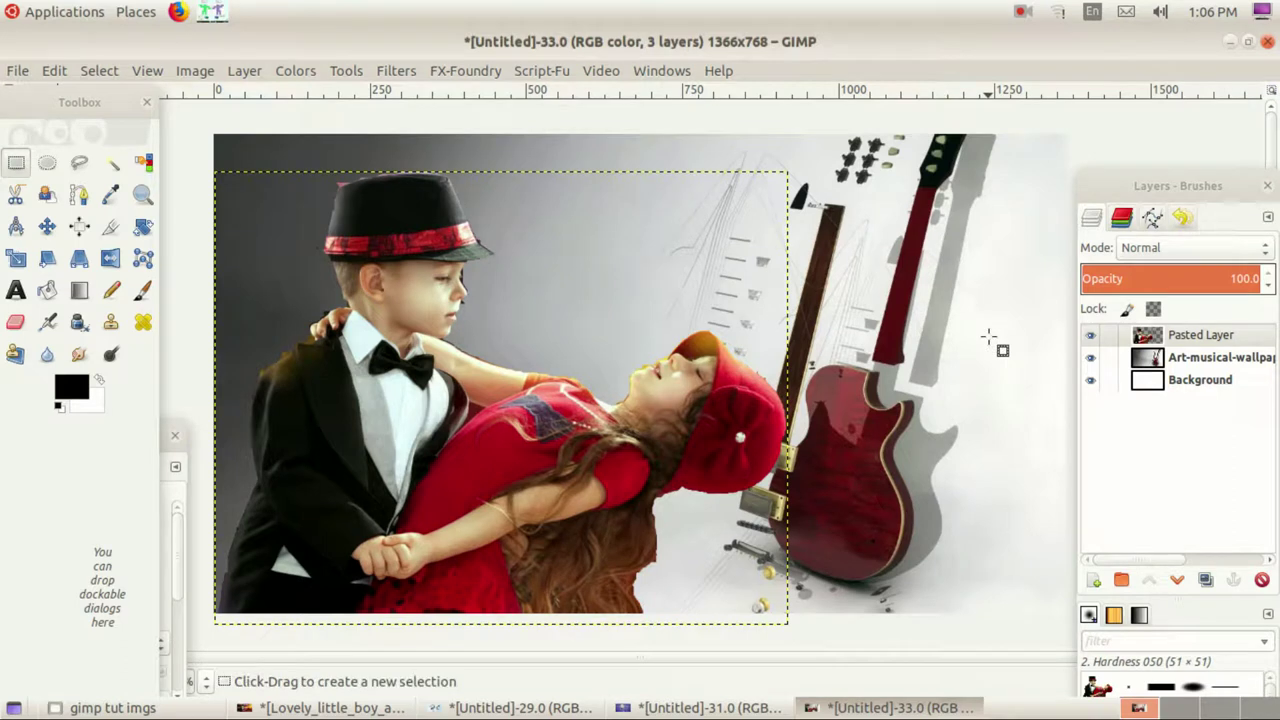
pyautogui.click(17, 259)
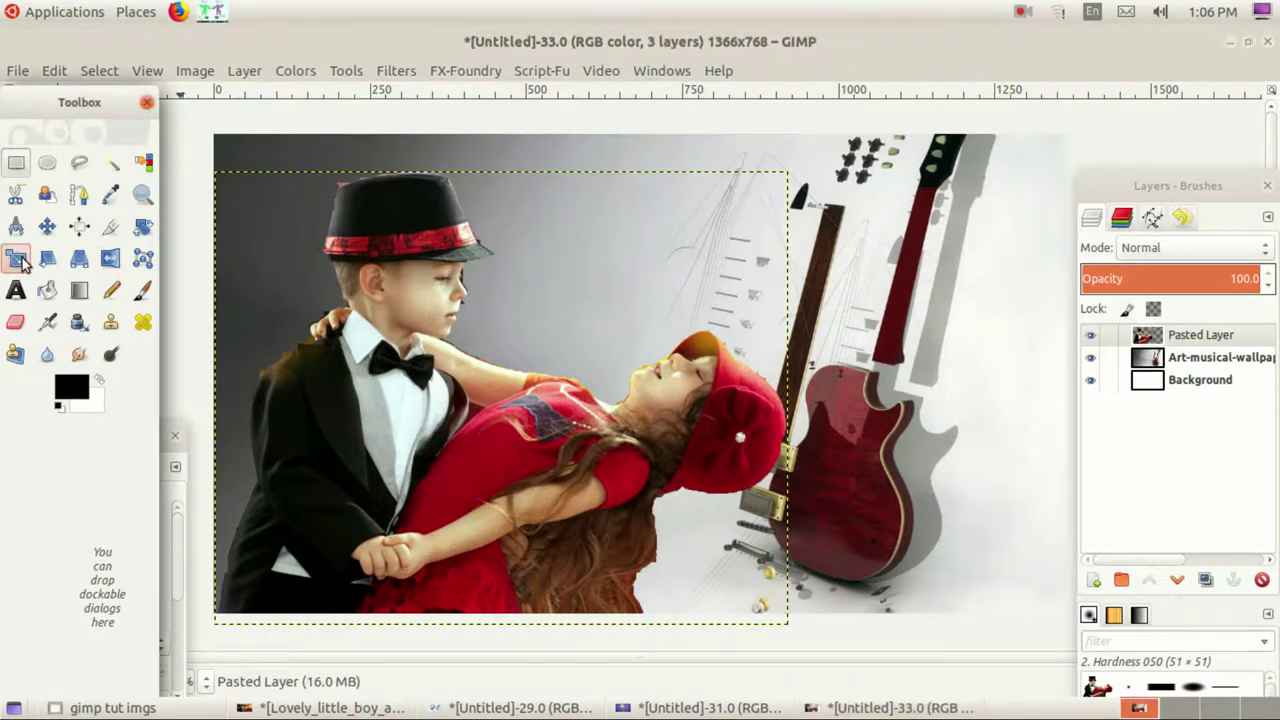
# Step: Scale the pasted couple layer down to 811×647 pixels
pyautogui.click(490, 320)
pyautogui.moveTo(768, 172); pyautogui.dragTo(702, 217)
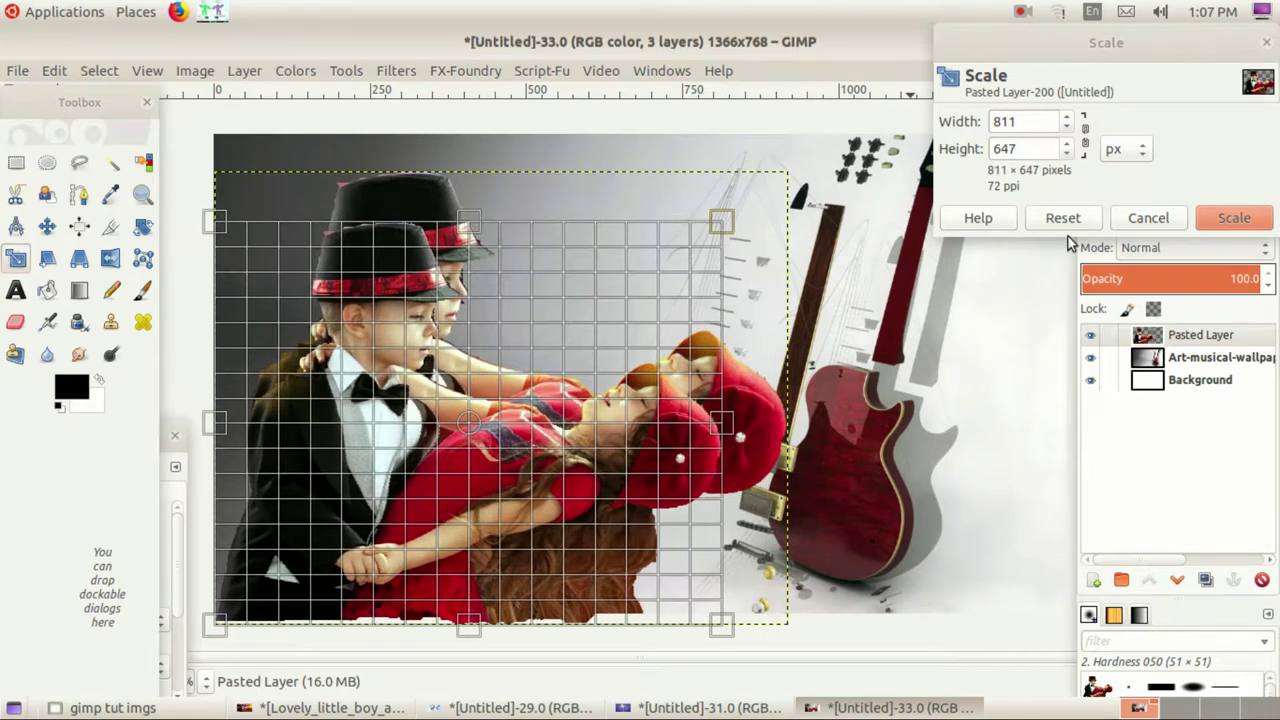
pyautogui.click(1228, 218)
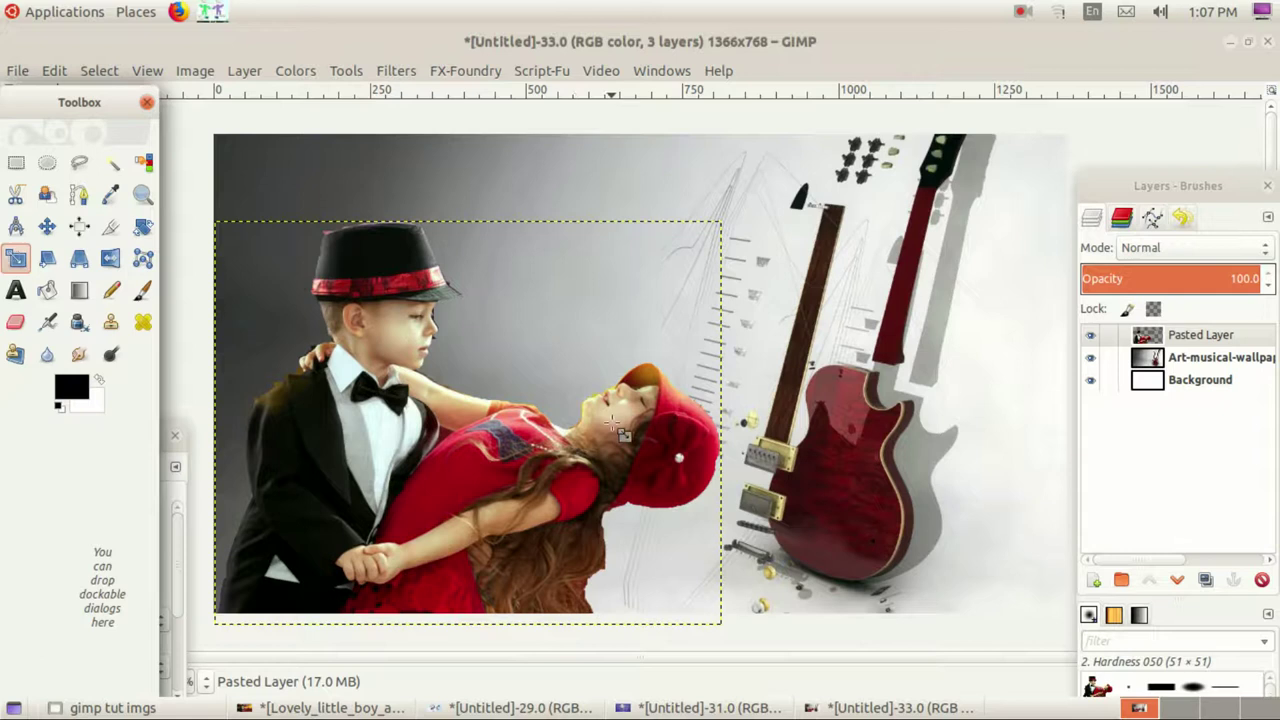
pyautogui.click(702, 709)
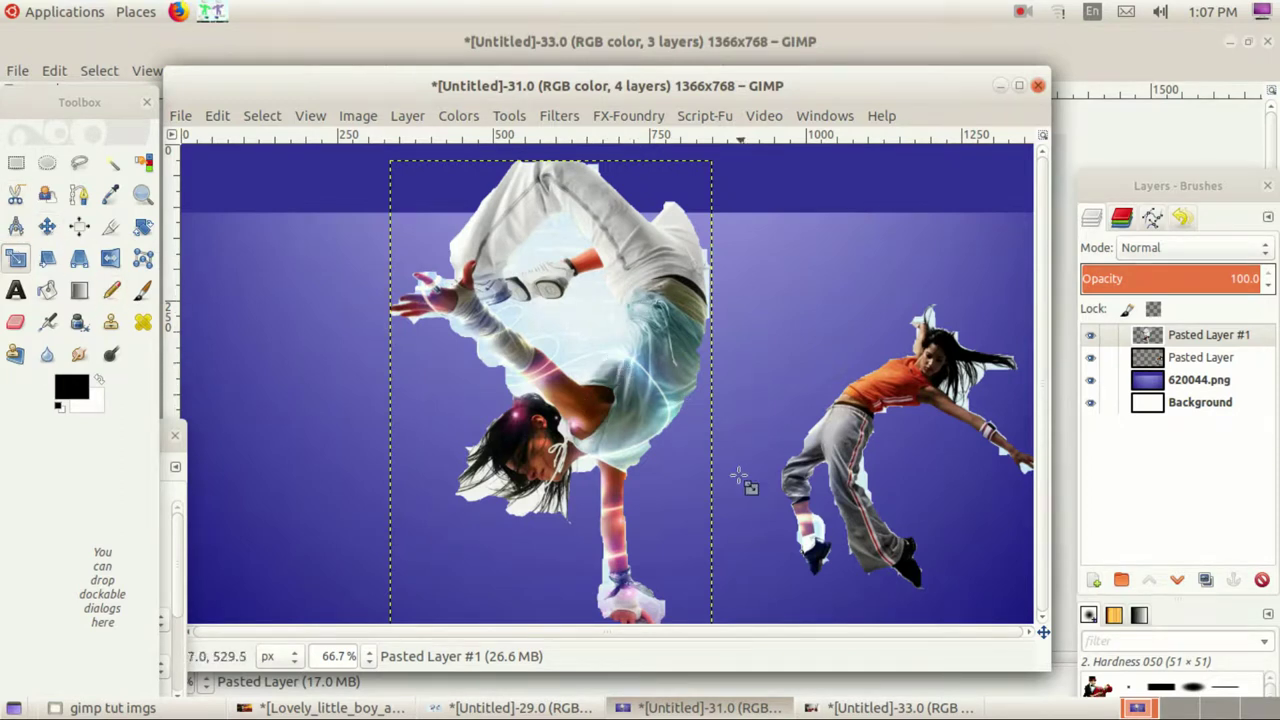
# Step: Check the guitar composite, then return to the Lovely_little_boy photo and pick Foreground Select
pyautogui.click(330, 708)
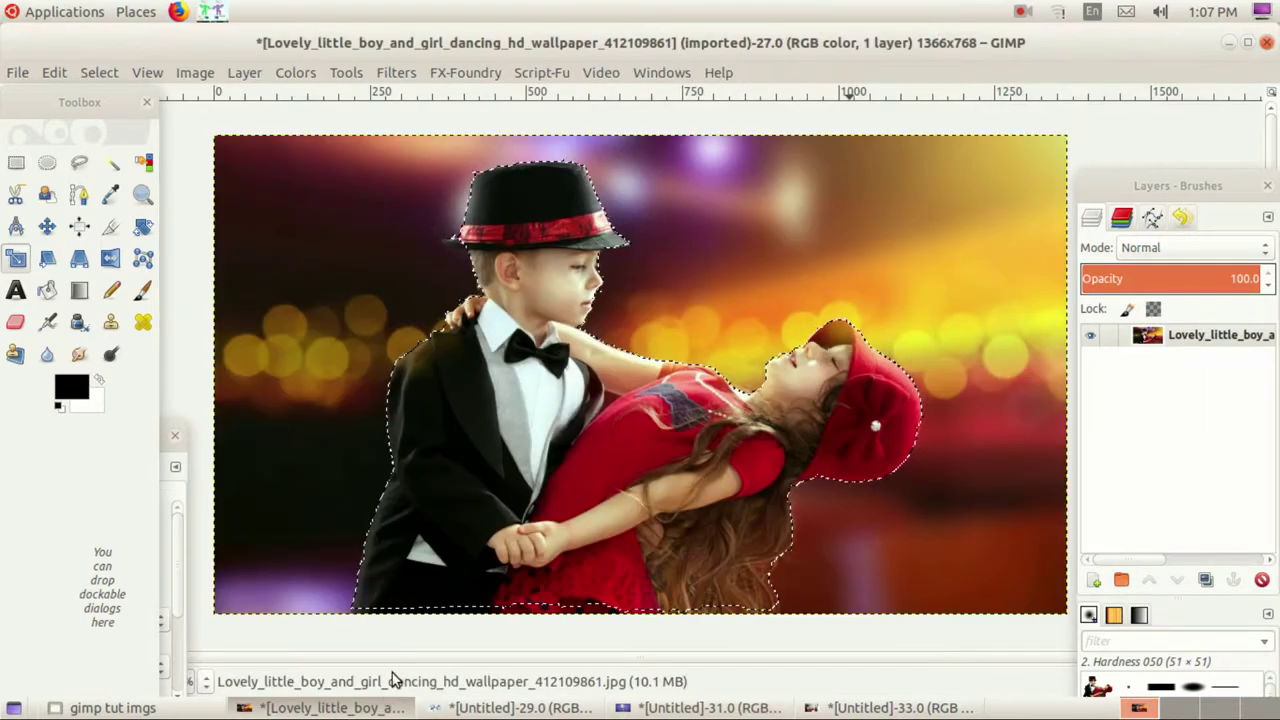
pyautogui.click(832, 706)
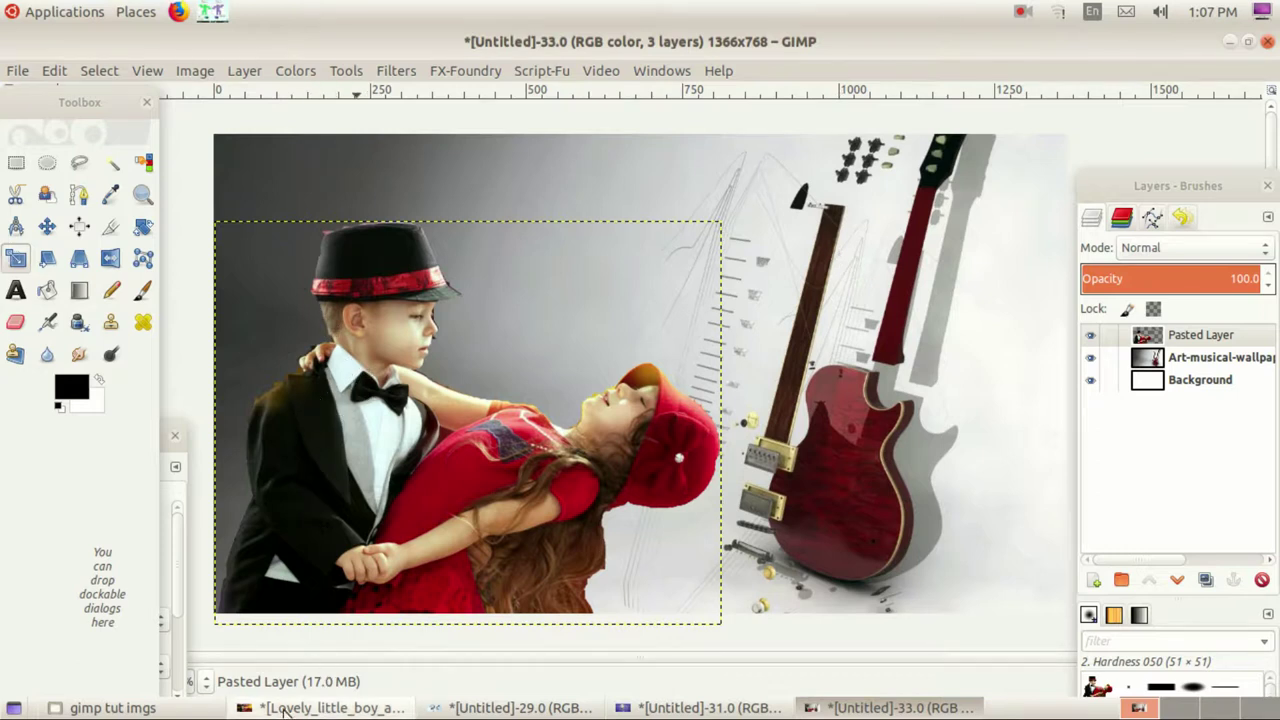
pyautogui.click(322, 707)
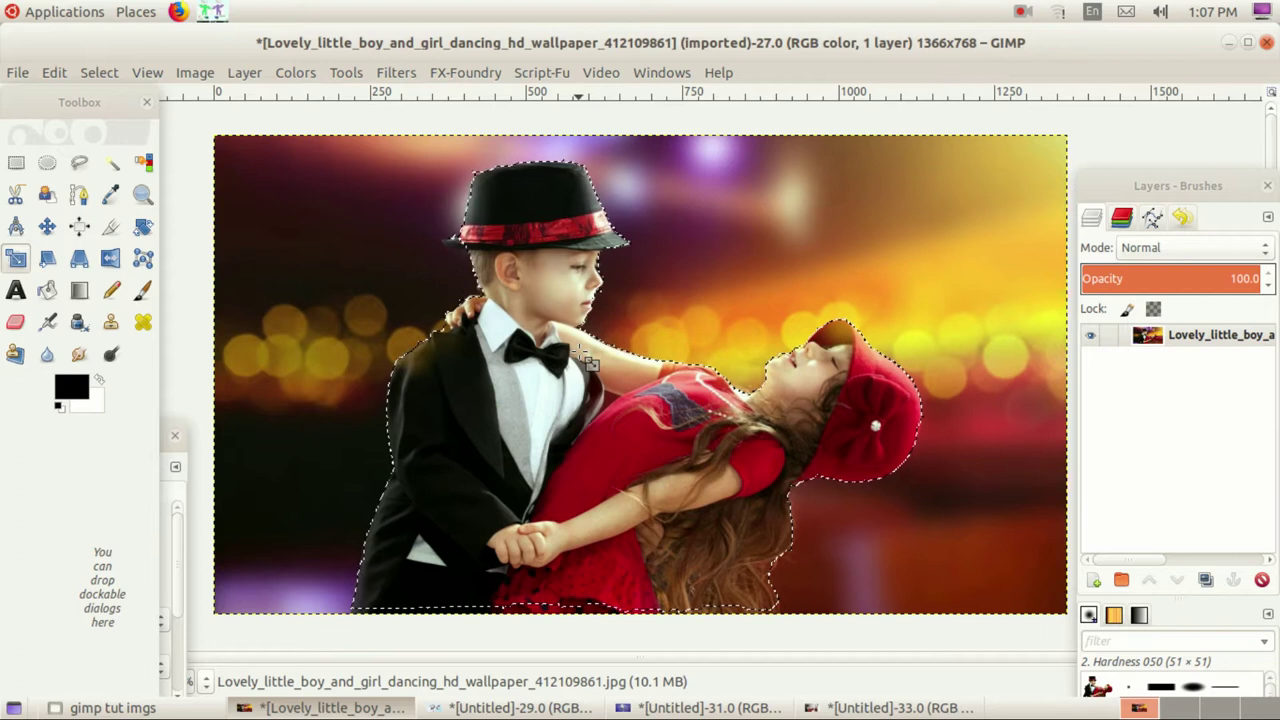
pyautogui.click(47, 195)
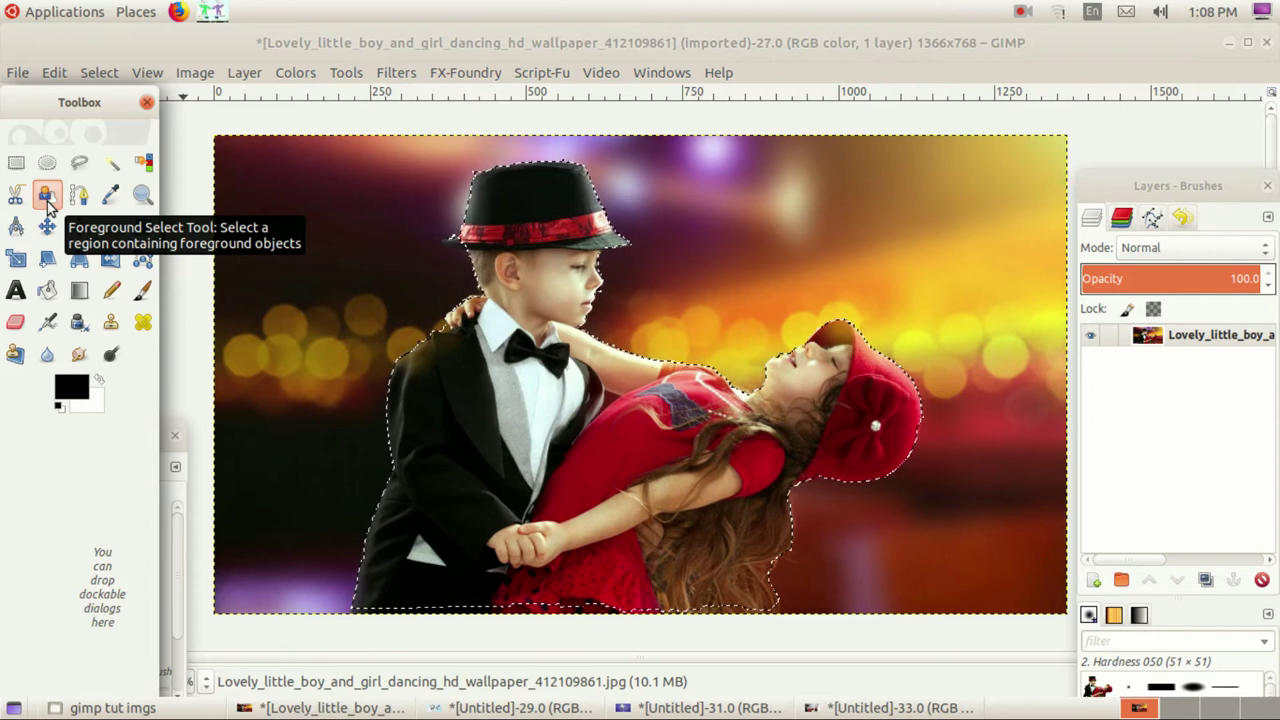
pyautogui.click(49, 196)
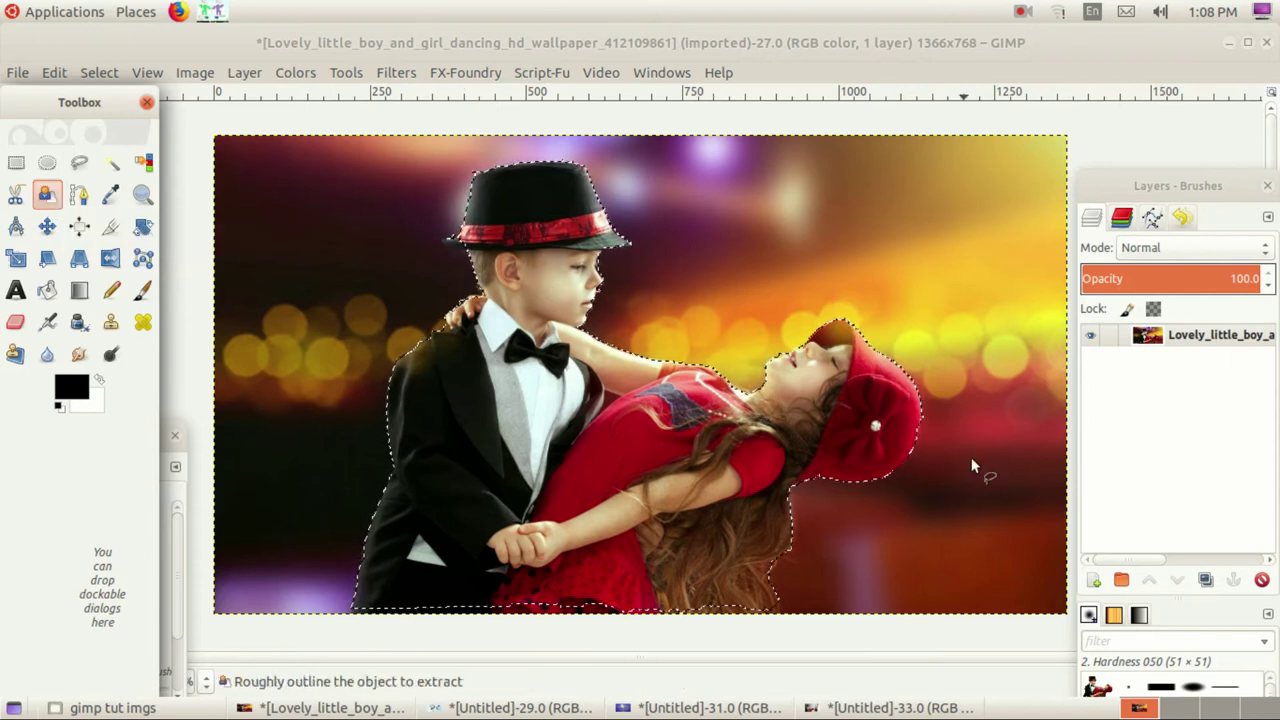
pyautogui.click(1022, 11)
pyautogui.click(1043, 84)
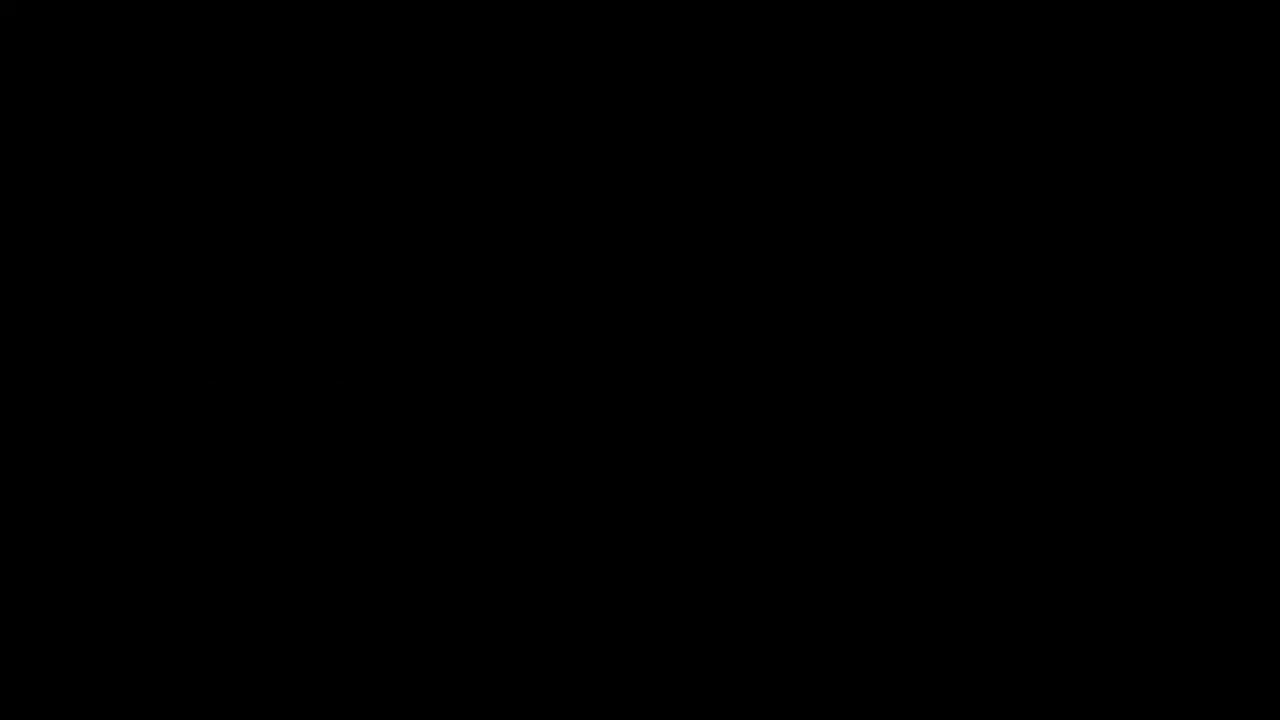